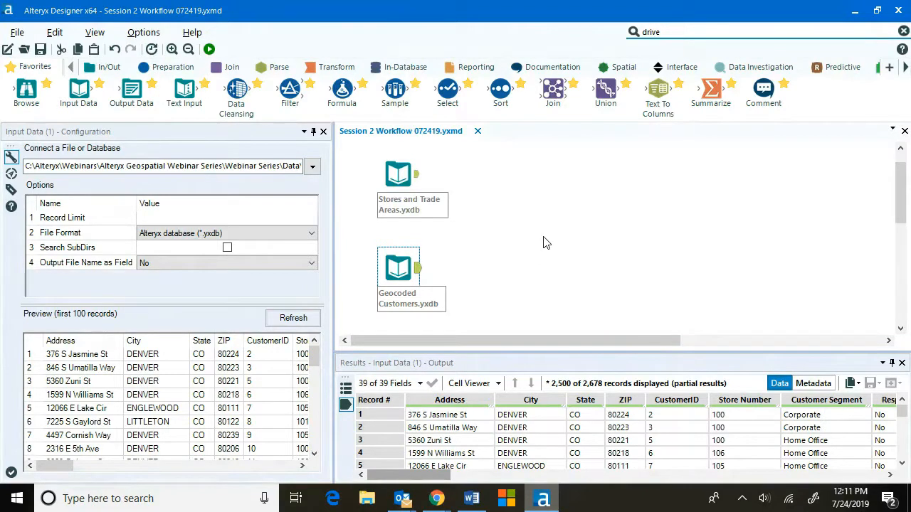
Preview the Stores and Trade Areas data and attach a Browse tool to each of the two input tools.
click(400, 175)
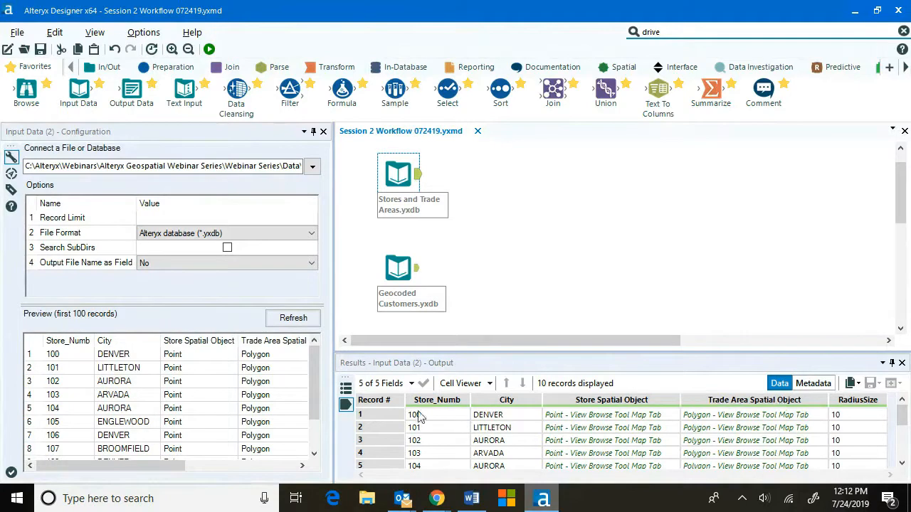
click(391, 413)
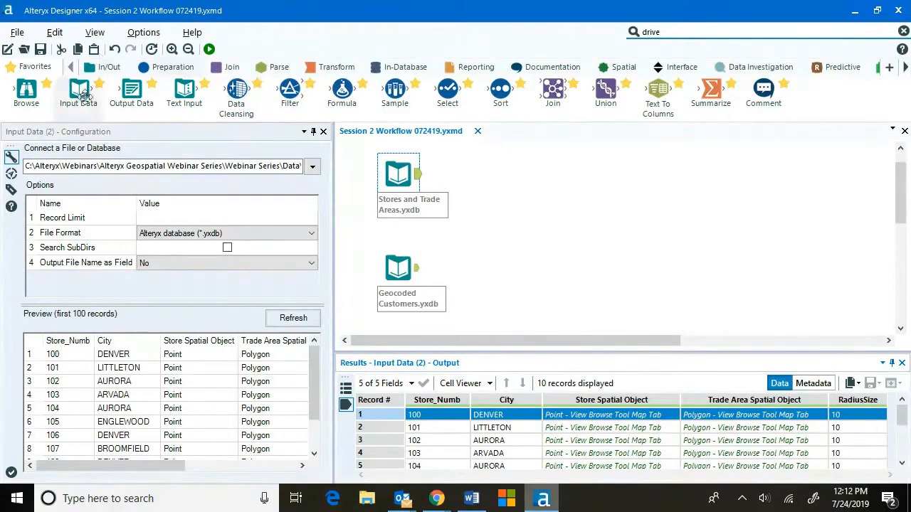
drag(25, 90, 484, 173)
drag(25, 90, 483, 268)
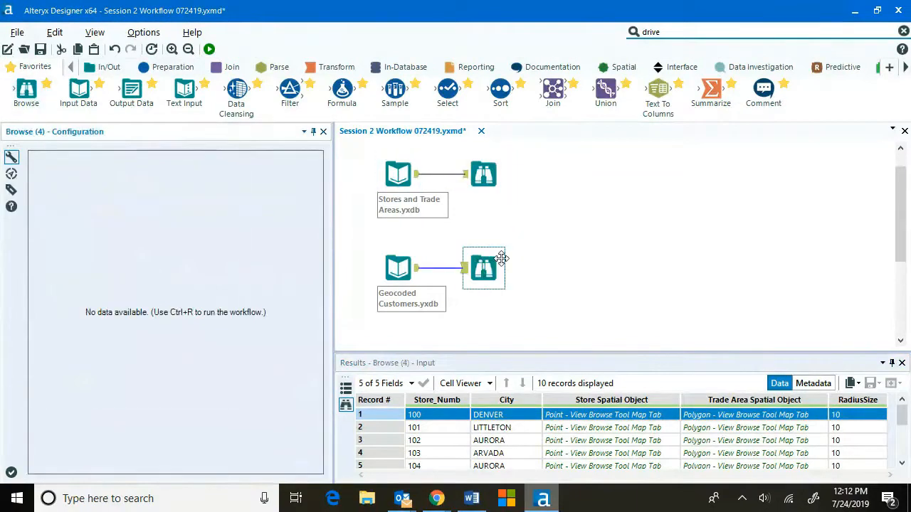
Run the workflow, dismiss the completion message, and scroll through the customer results columns.
click(209, 49)
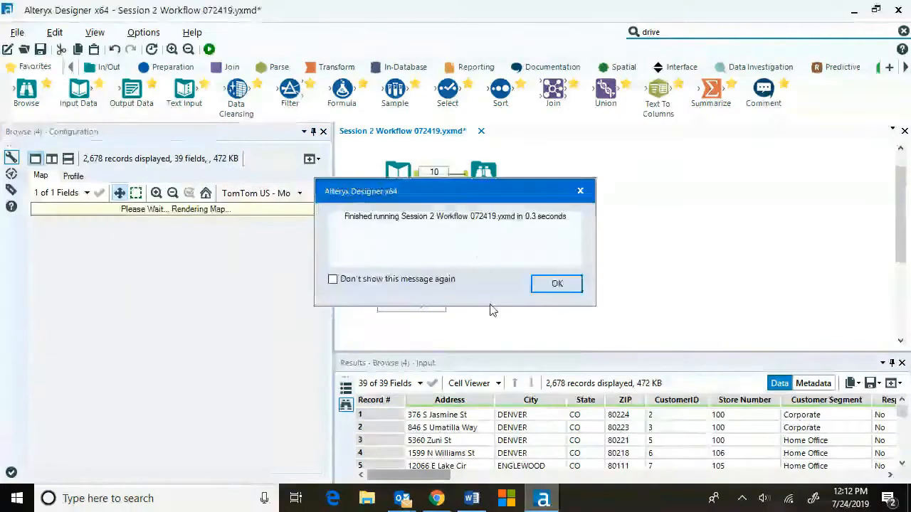
click(557, 283)
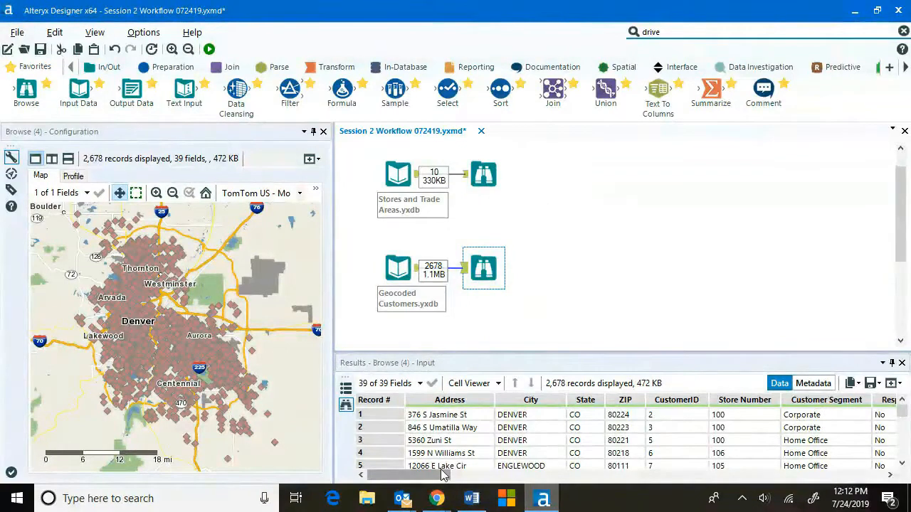
drag(442, 475, 765, 475)
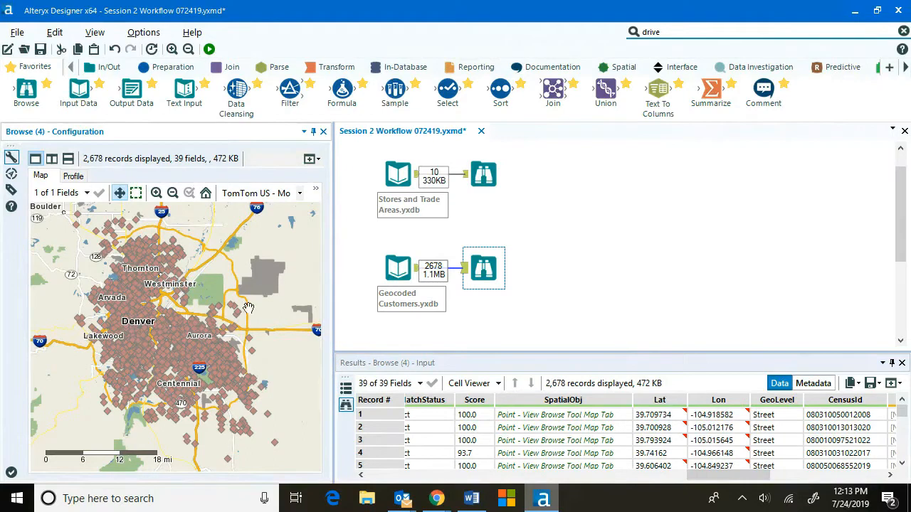
Examine the store points and trade area polygons on the Browse map, zooming into one trade area.
click(485, 177)
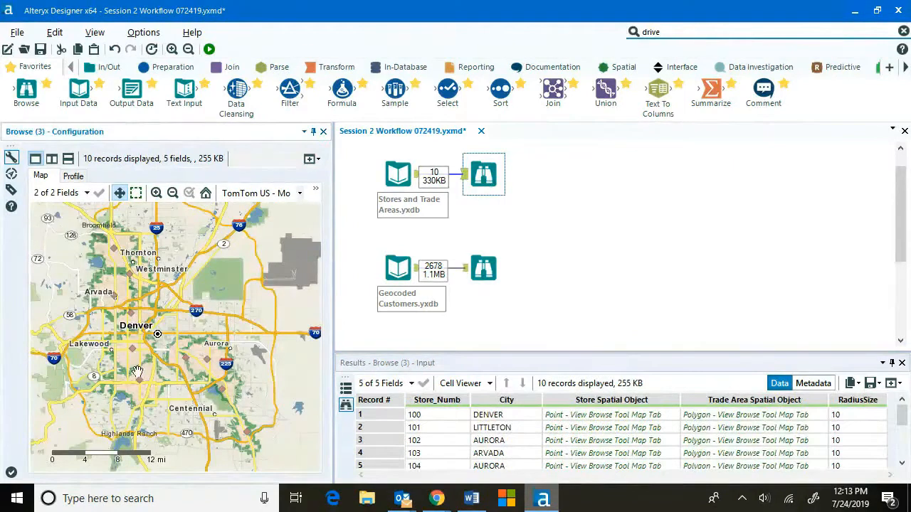
click(215, 360)
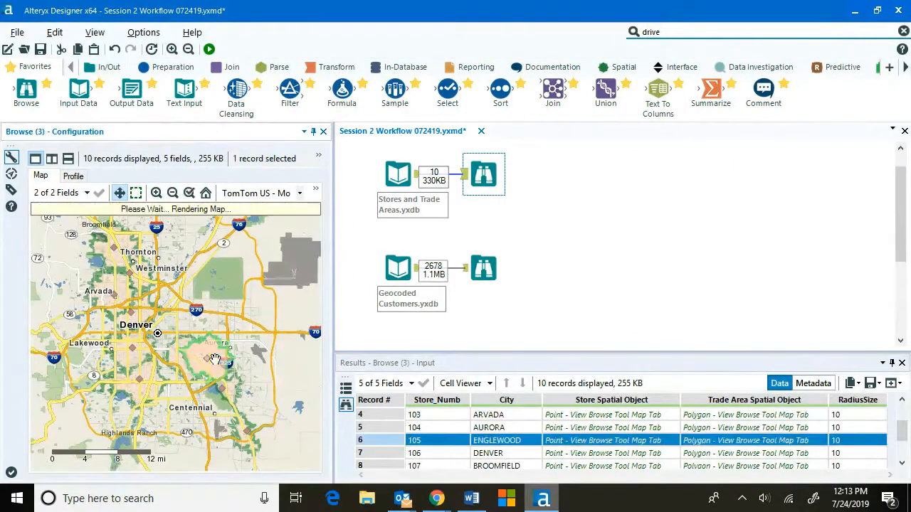
click(174, 365)
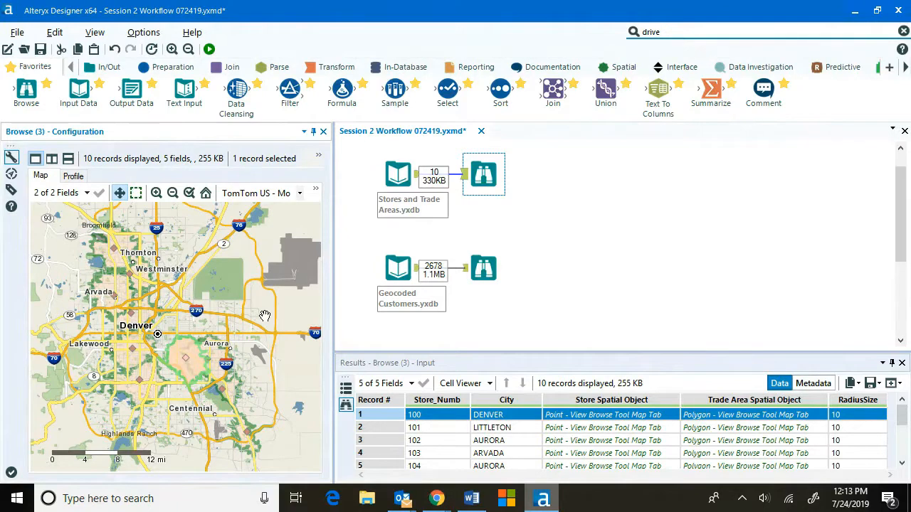
scroll(229, 397, up, 2)
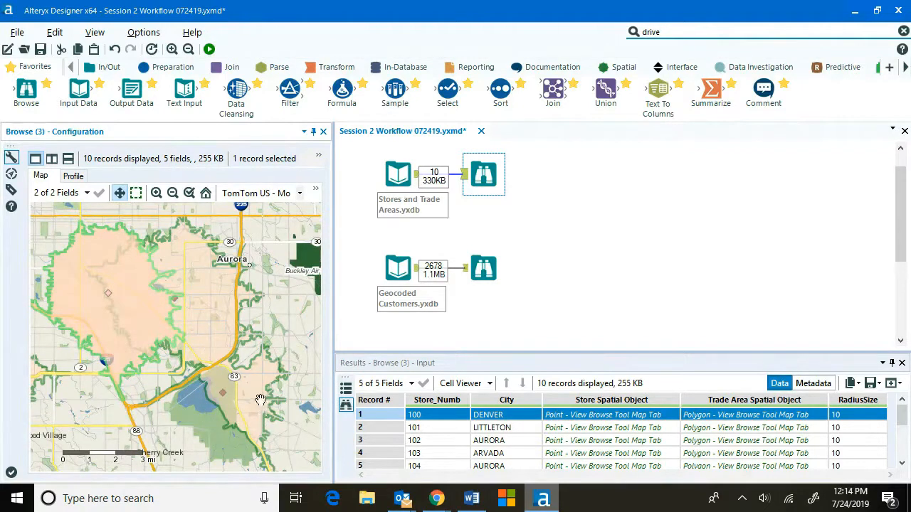
scroll(183, 338, down, 1)
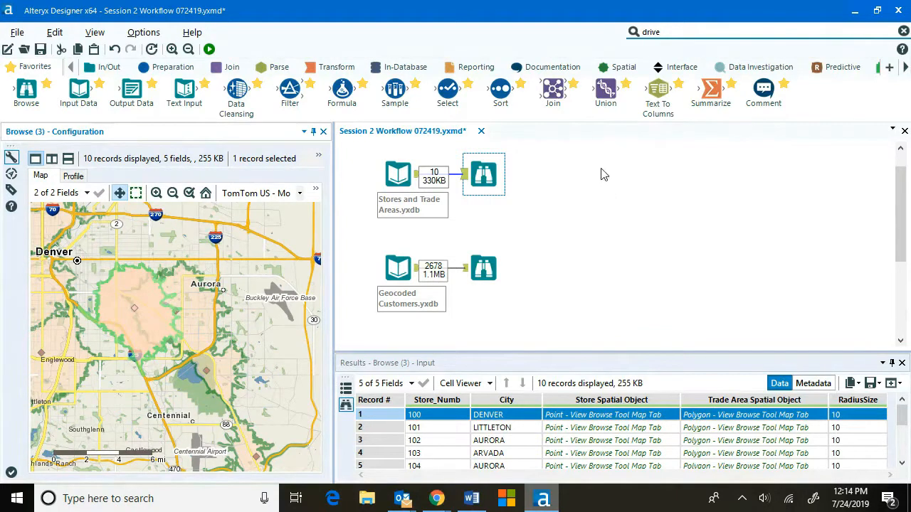
Add a Spatial Match tool to the canvas from the Spatial tools.
click(625, 68)
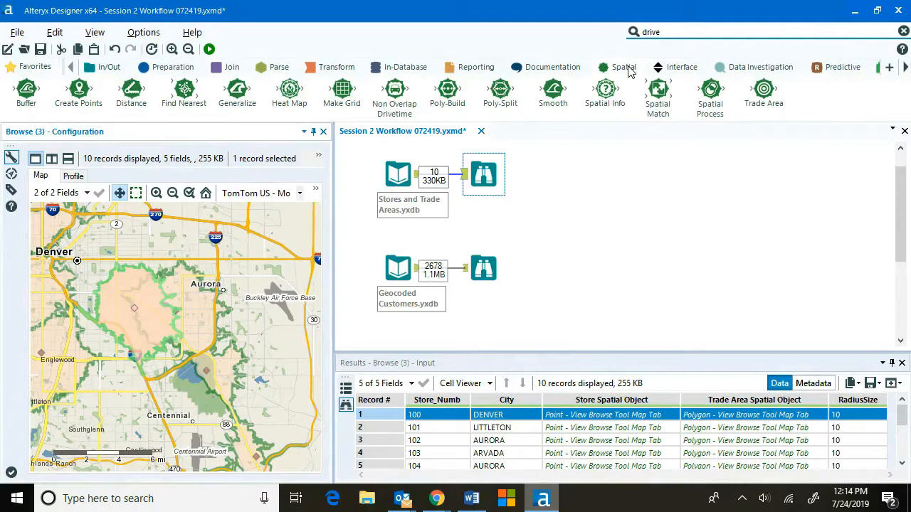
mouse_move(763, 93)
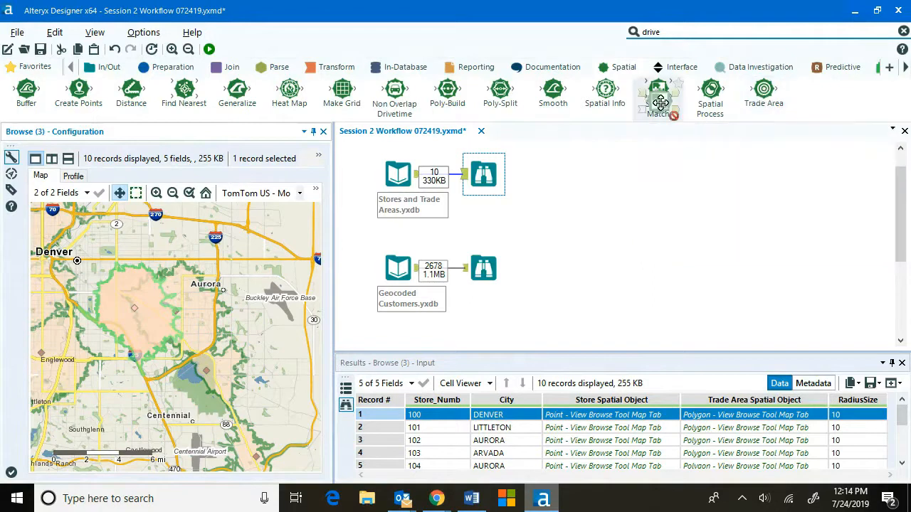
mouse_move(658, 96)
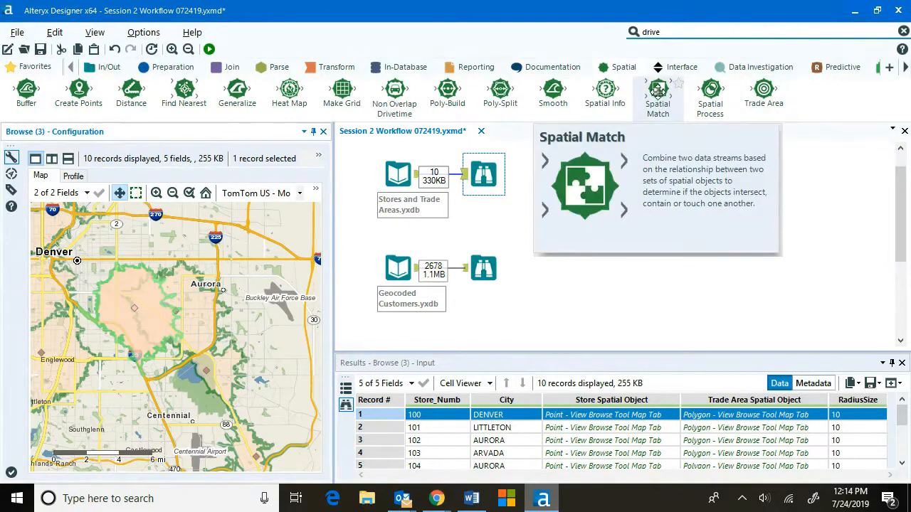
drag(656, 88, 558, 218)
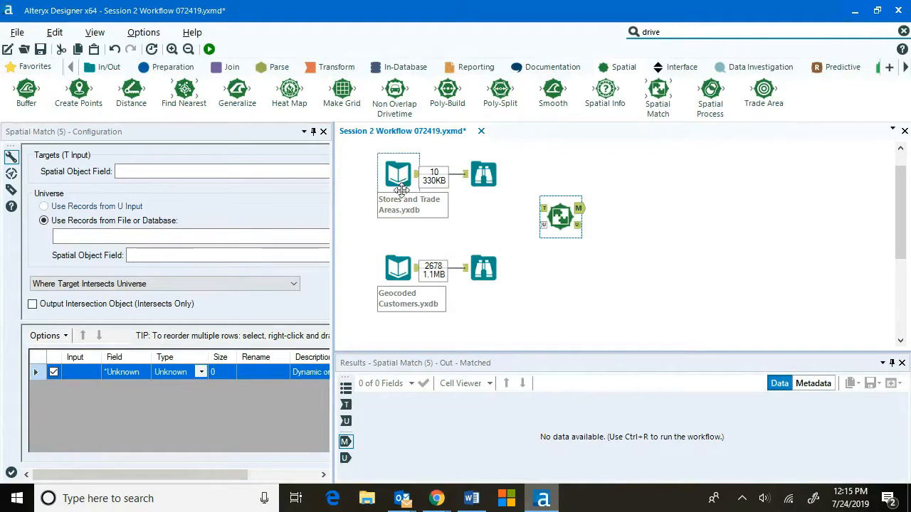
Connect Stores and Trade Areas to the Spatial Match target input and Geocoded Customers to its universe input.
drag(418, 177, 548, 212)
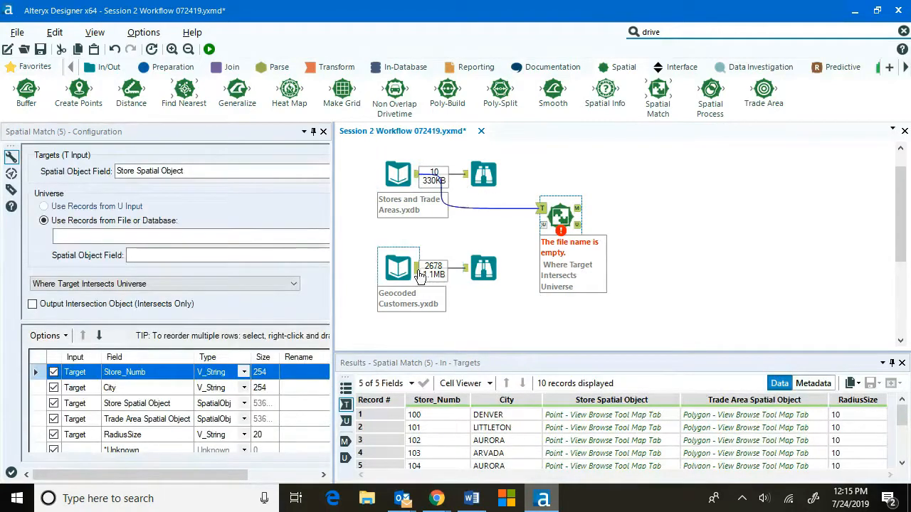
drag(417, 268, 542, 226)
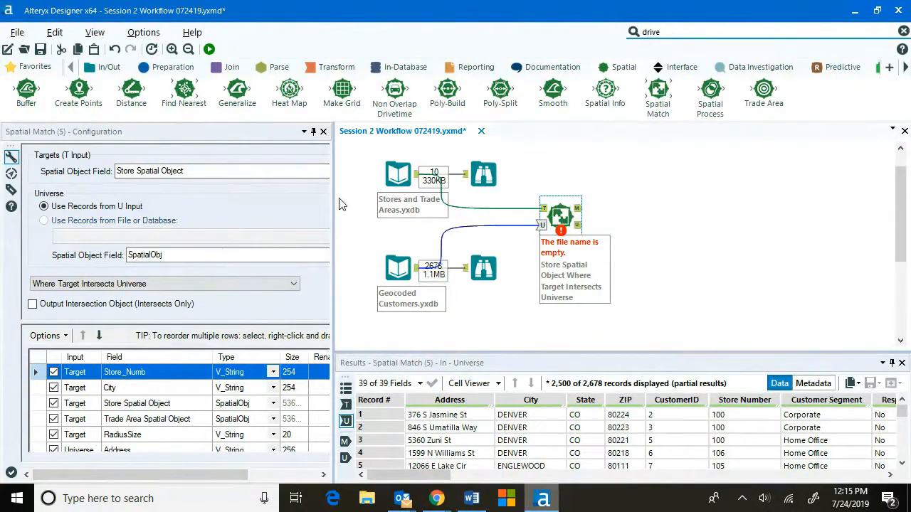
drag(333, 201, 433, 201)
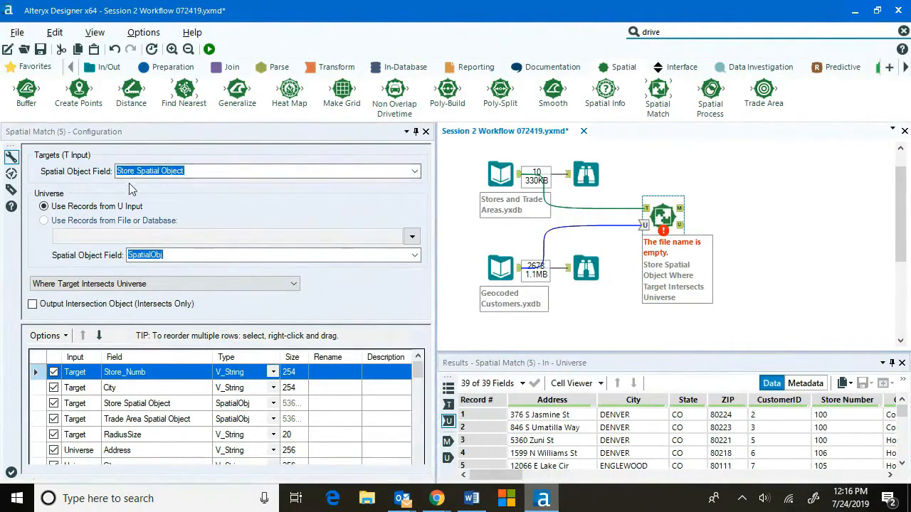
Set the target spatial object field to Trade Area Spatial Object, keeping SpatialObj and Where Target Intersects Universe.
click(415, 171)
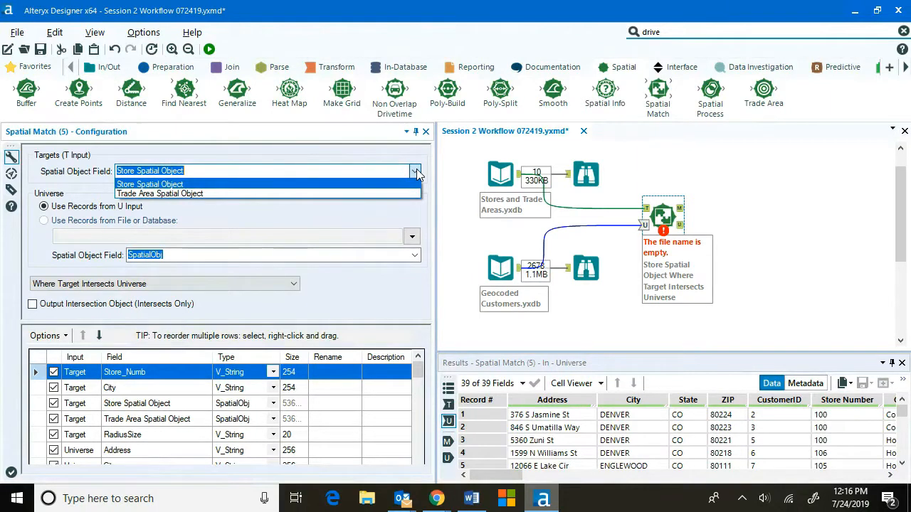
click(159, 195)
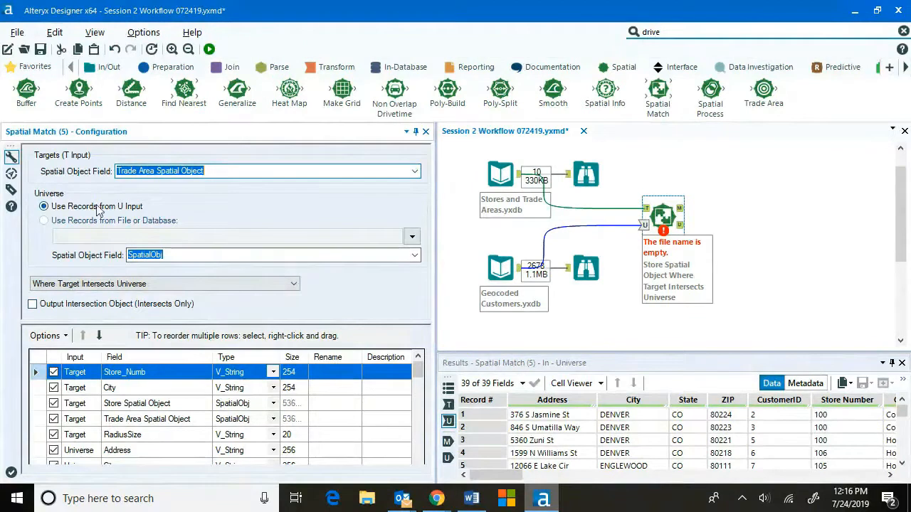
click(414, 256)
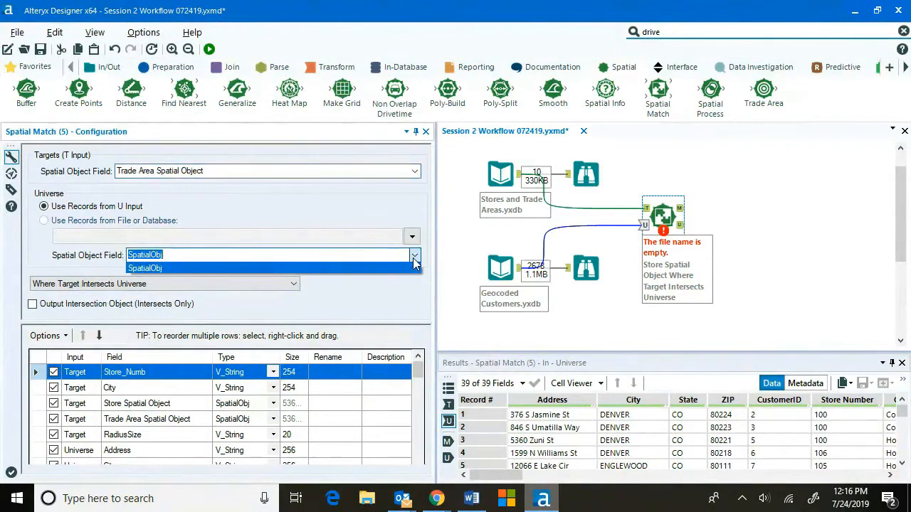
click(413, 259)
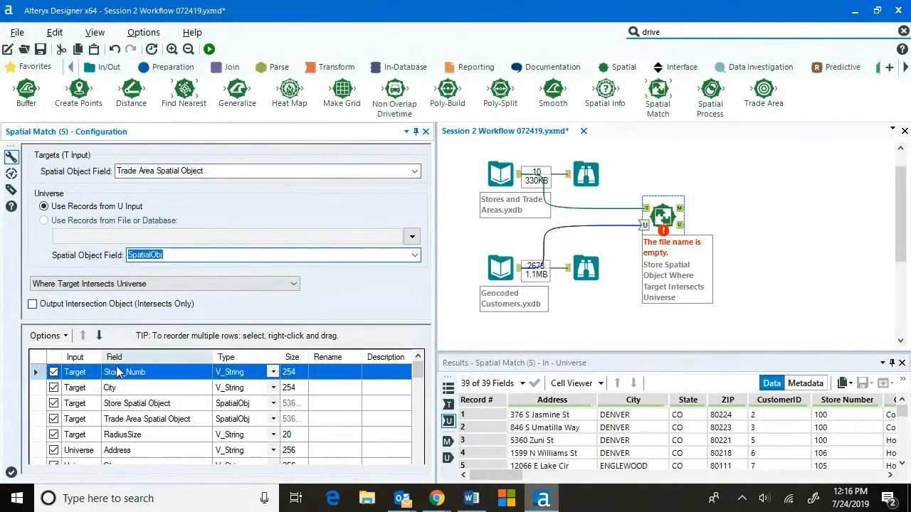
click(294, 284)
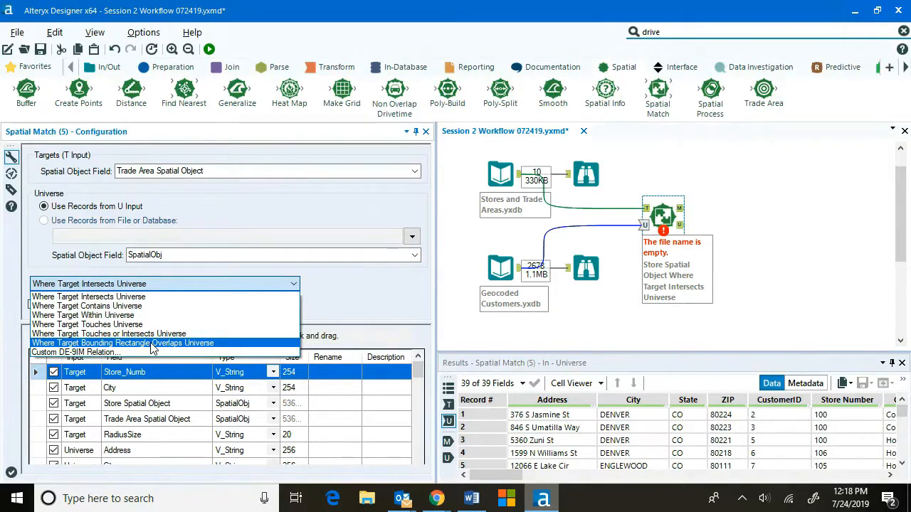
click(137, 303)
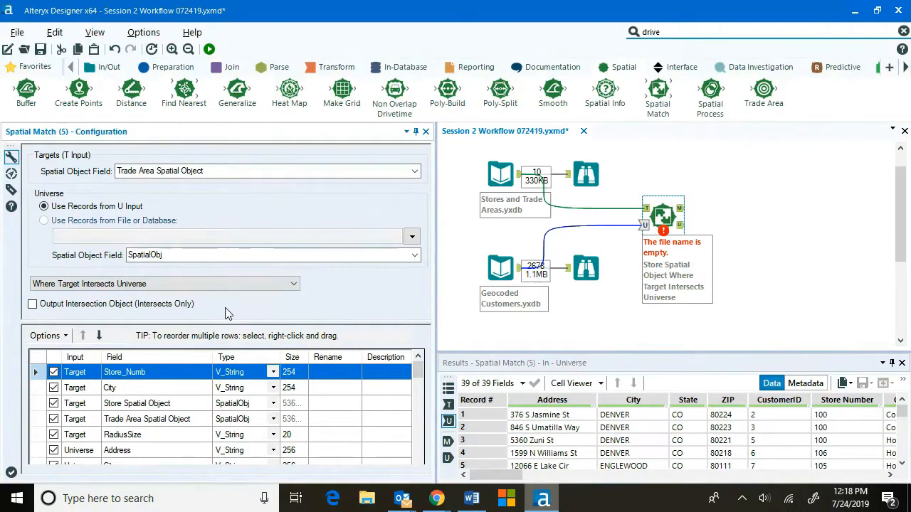
Review the list of target and universe fields passed through by the Spatial Match tool.
scroll(359, 420, down, 1)
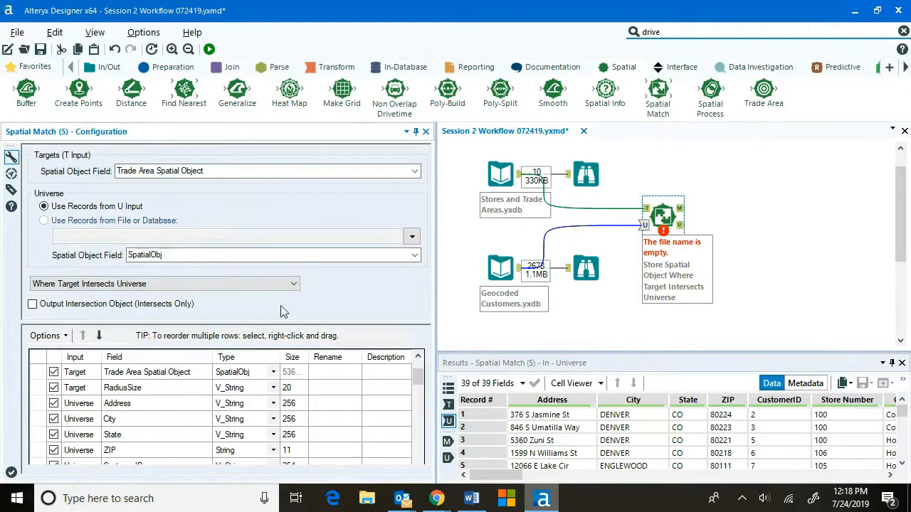
click(30, 66)
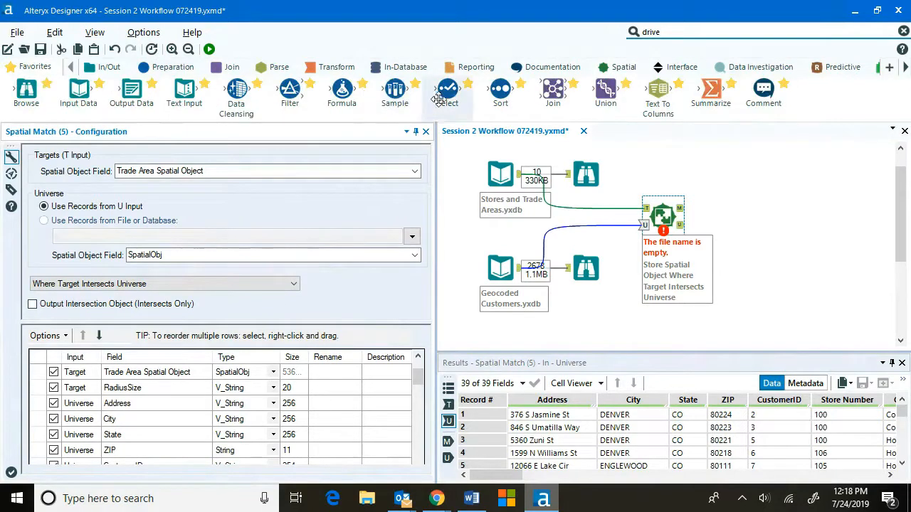
mouse_move(445, 97)
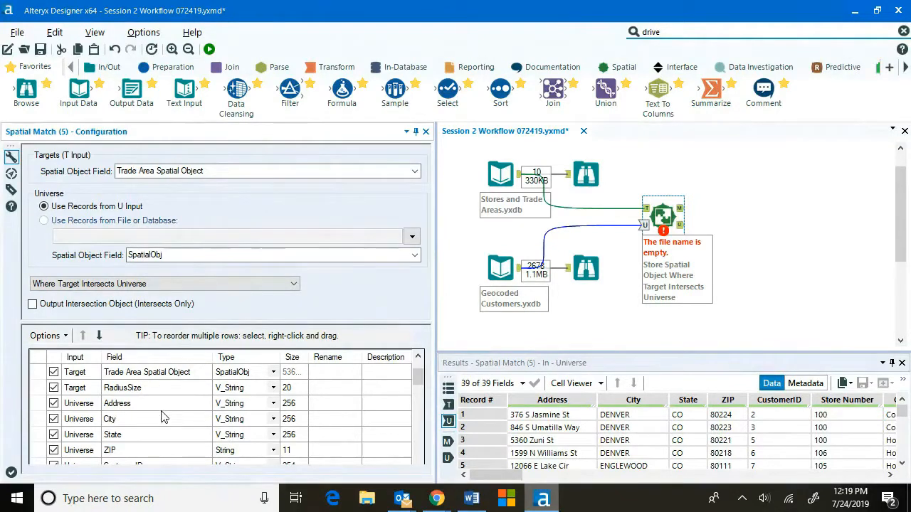
scroll(162, 418, down, 1)
scroll(162, 418, down, 2)
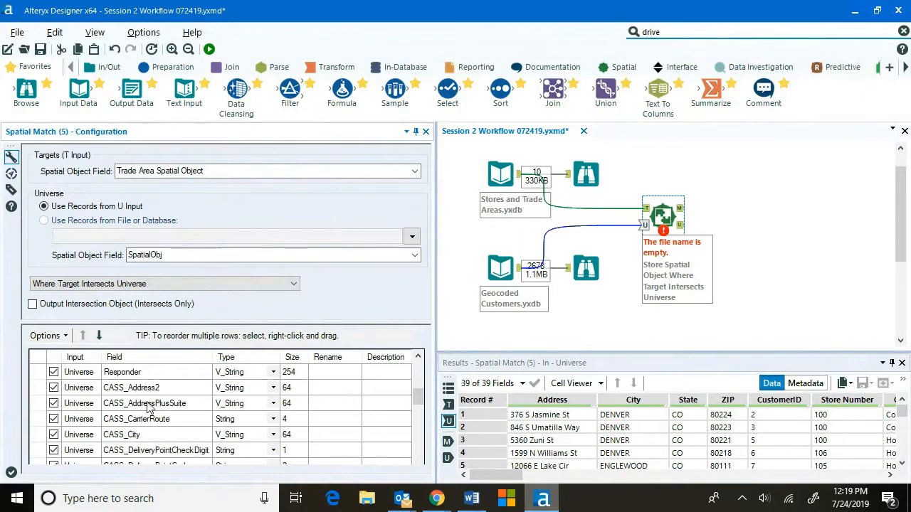
scroll(153, 413, up, 4)
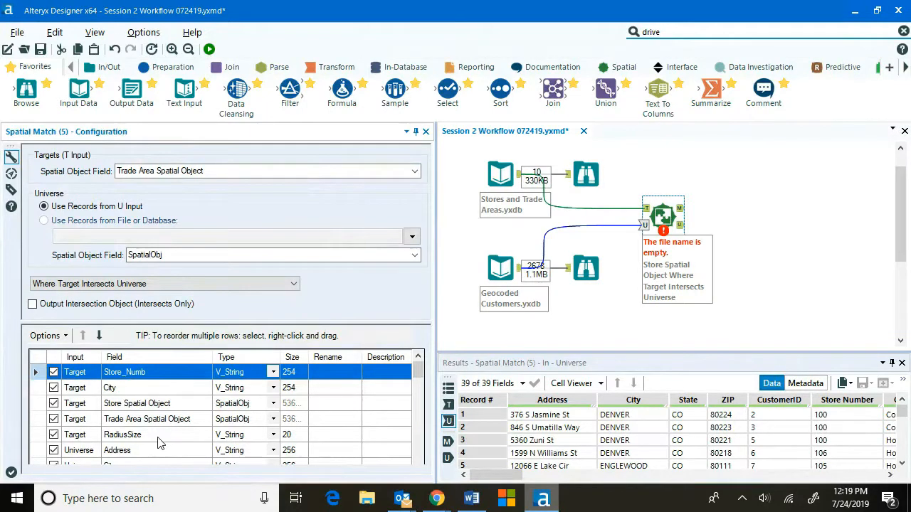
scroll(160, 443, down, 1)
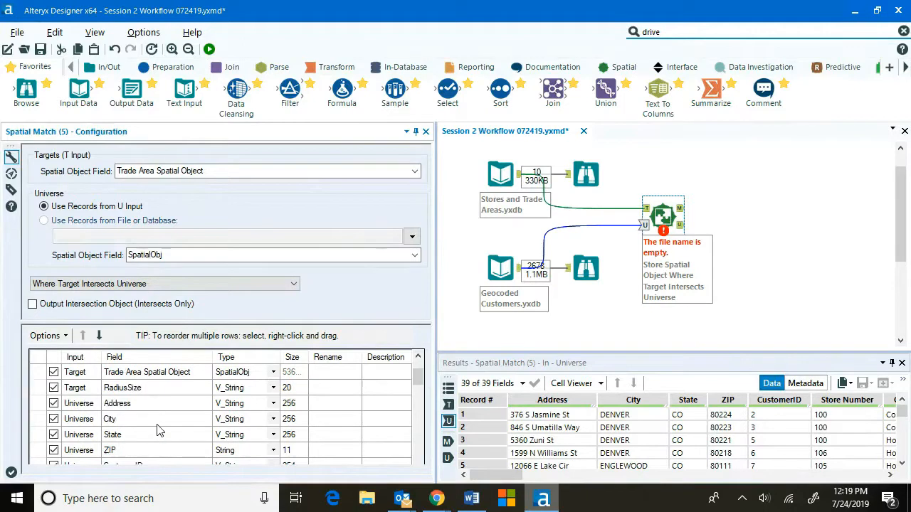
scroll(160, 432, down, 1)
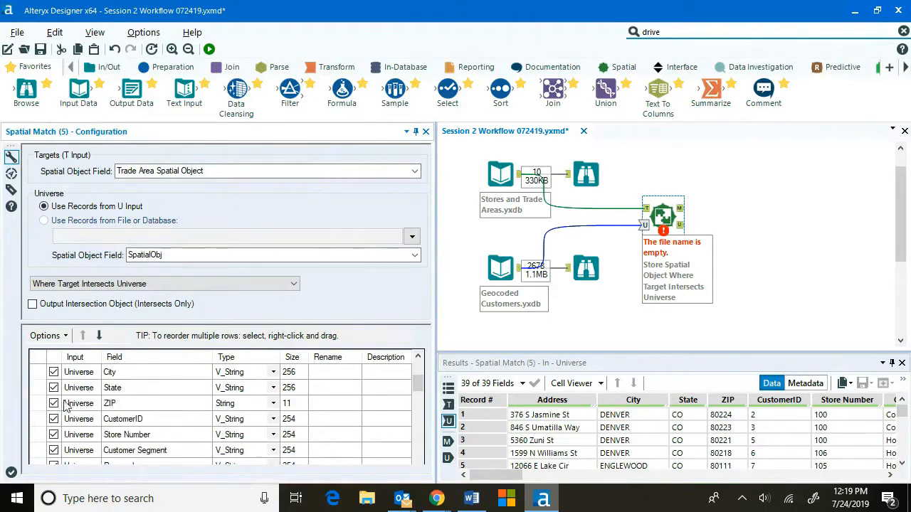
scroll(150, 404, down, 1)
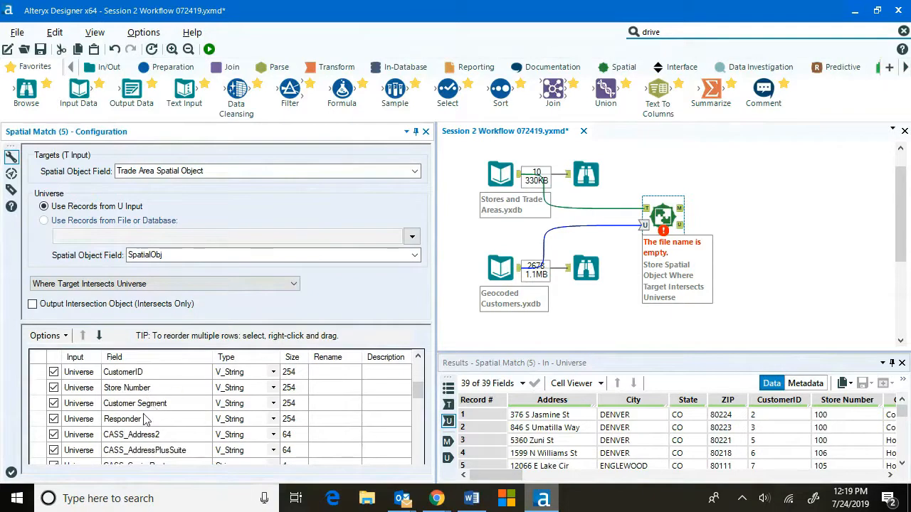
Uncheck the universe CASS fields, from CASS_Address2 through CASS_Results, so they are not passed through.
scroll(144, 420, down, 1)
click(53, 388)
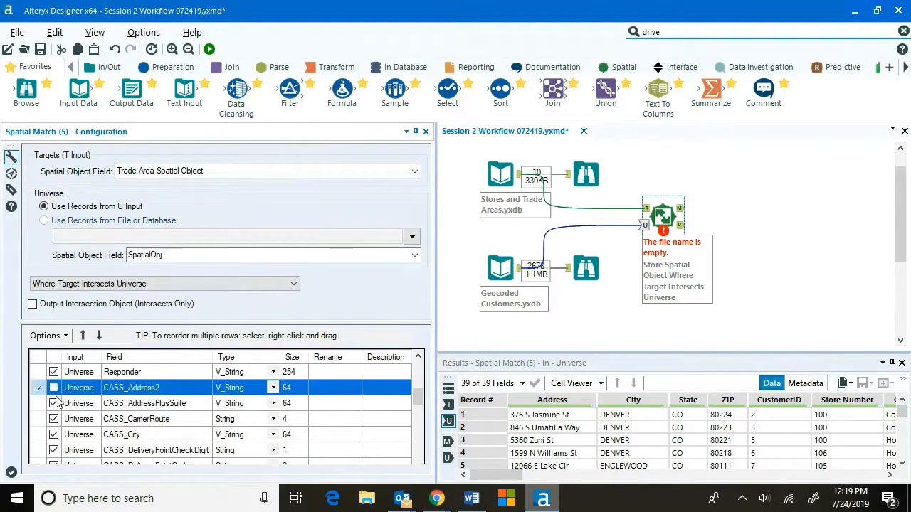
click(53, 404)
click(54, 419)
click(53, 435)
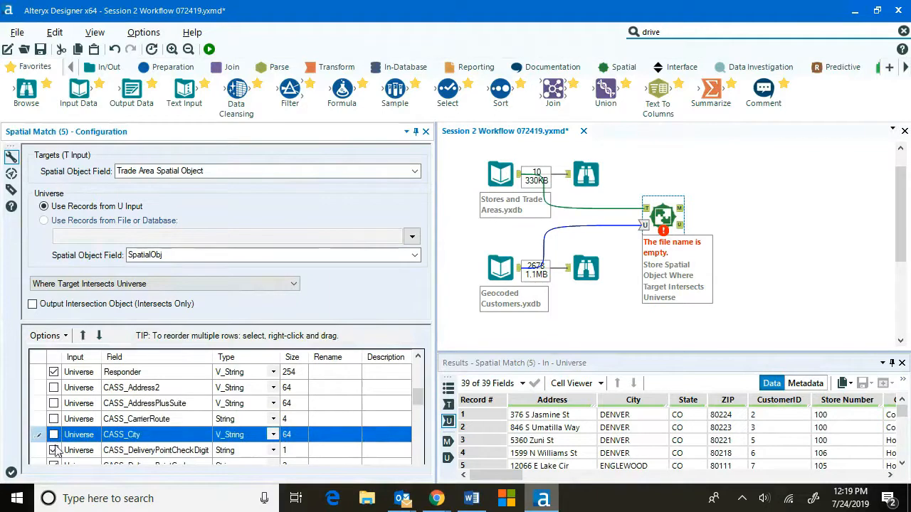
click(54, 451)
scroll(56, 445, down, 1)
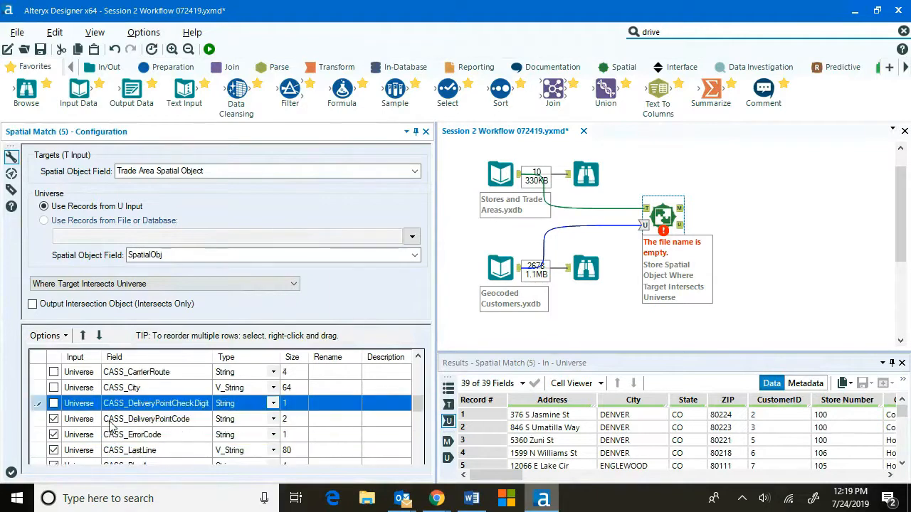
click(54, 419)
click(54, 435)
click(53, 450)
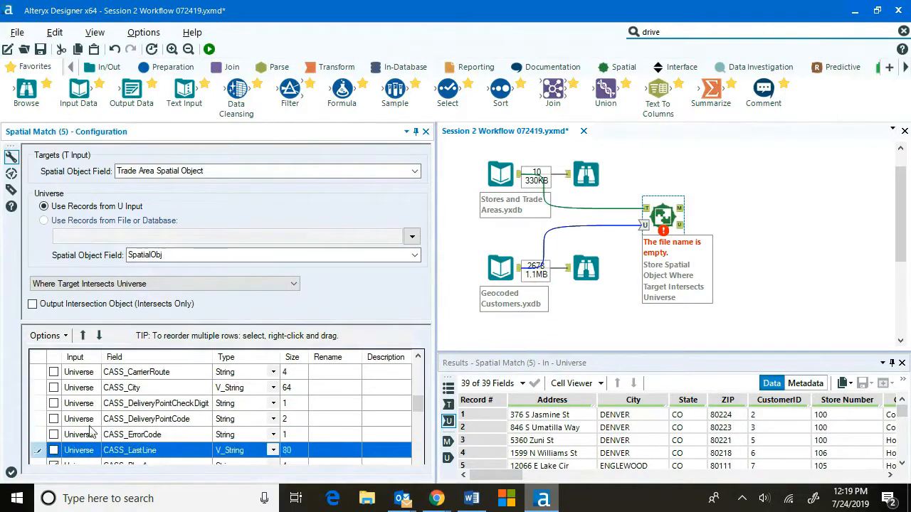
scroll(92, 429, down, 1)
click(53, 419)
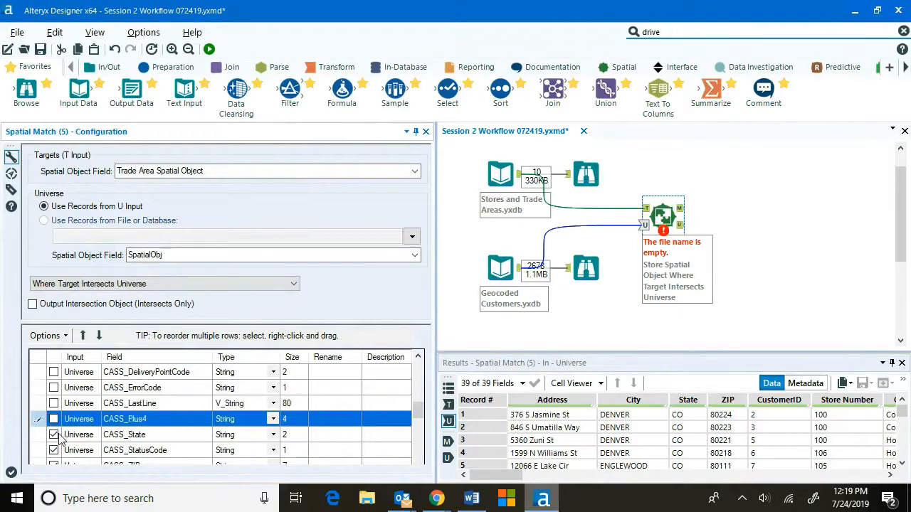
click(54, 435)
click(55, 450)
scroll(146, 417, down, 2)
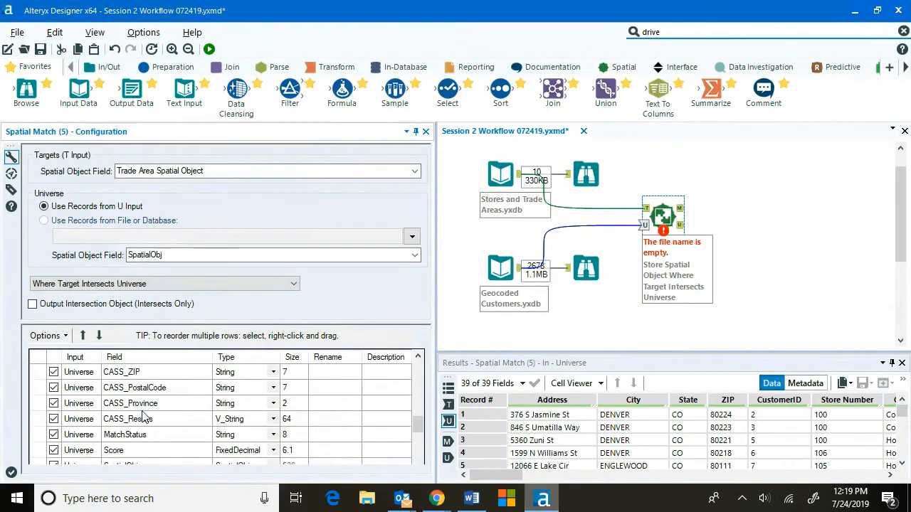
click(54, 372)
click(53, 388)
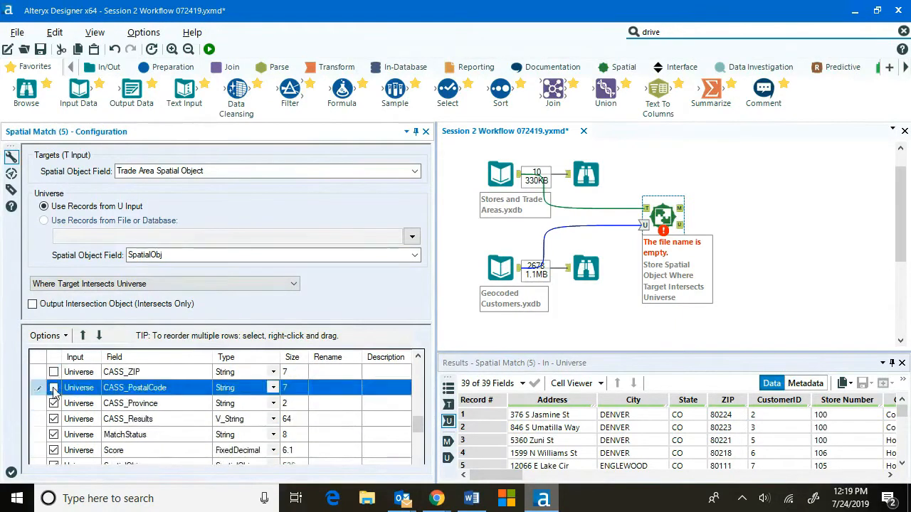
click(53, 403)
click(53, 419)
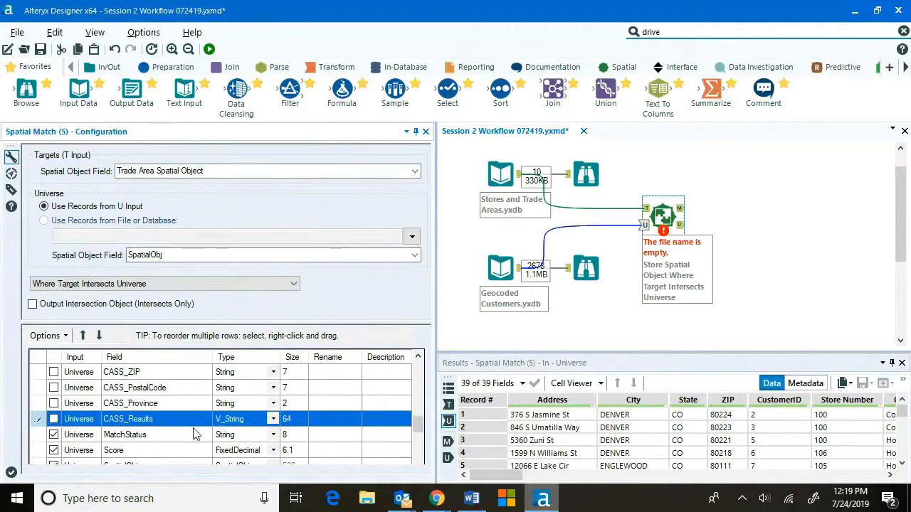
Uncheck the universe Z9 census and geocode fields, from Z9_Census_BLOCK through Z9_State_FIPS.
scroll(192, 435, down, 2)
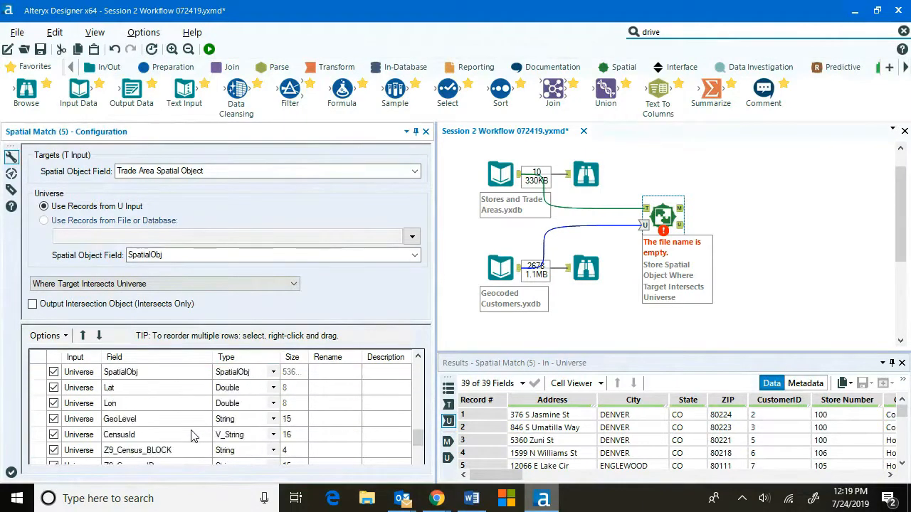
scroll(191, 436, down, 1)
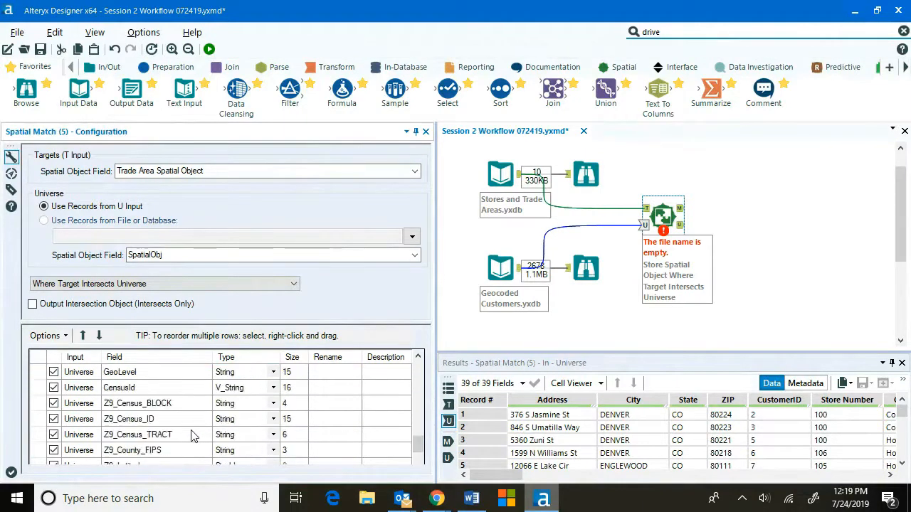
click(53, 403)
click(53, 419)
click(53, 435)
click(53, 450)
scroll(56, 449, down, 1)
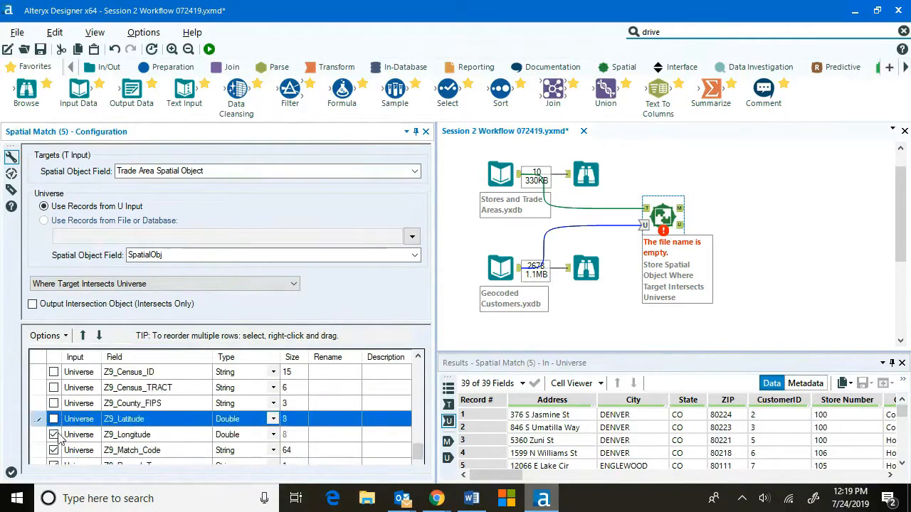
click(54, 419)
click(53, 435)
click(72, 451)
click(53, 451)
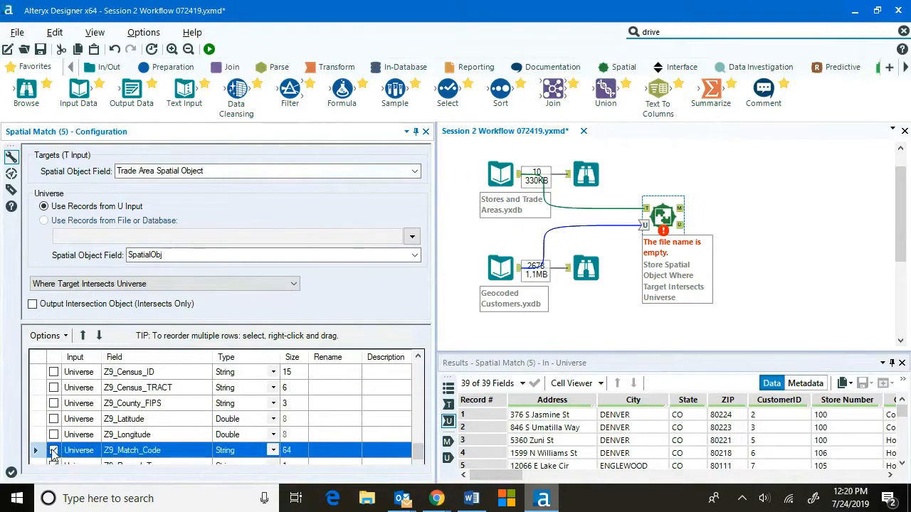
scroll(56, 450, down, 1)
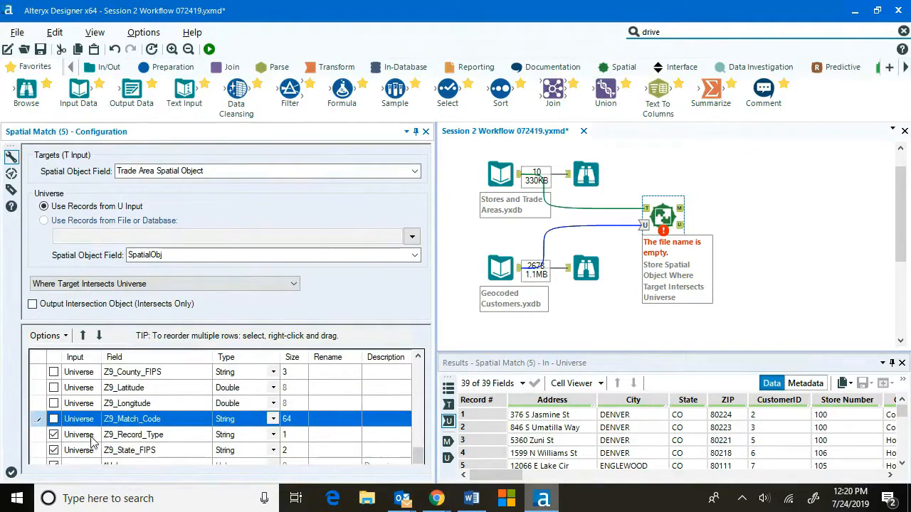
click(54, 435)
click(53, 451)
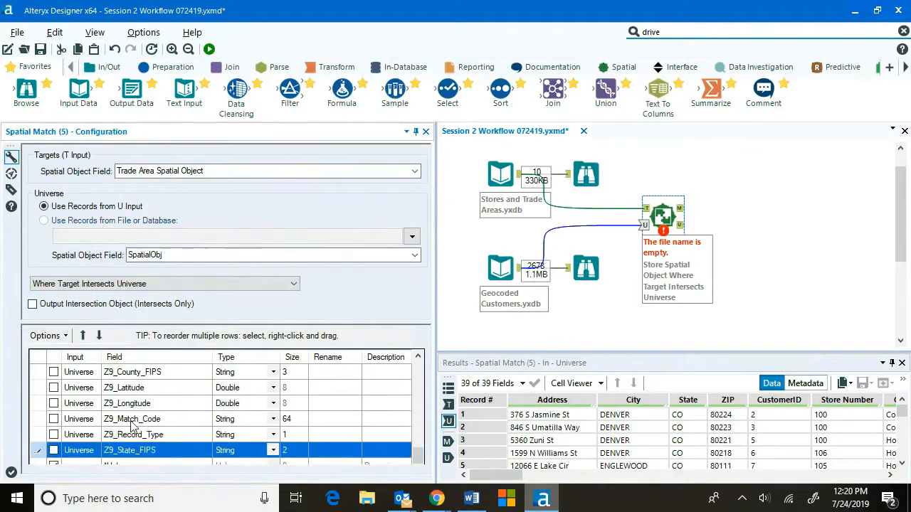
Rename the universe SpatialObj field to Customer Spatial Object.
scroll(131, 425, up, 3)
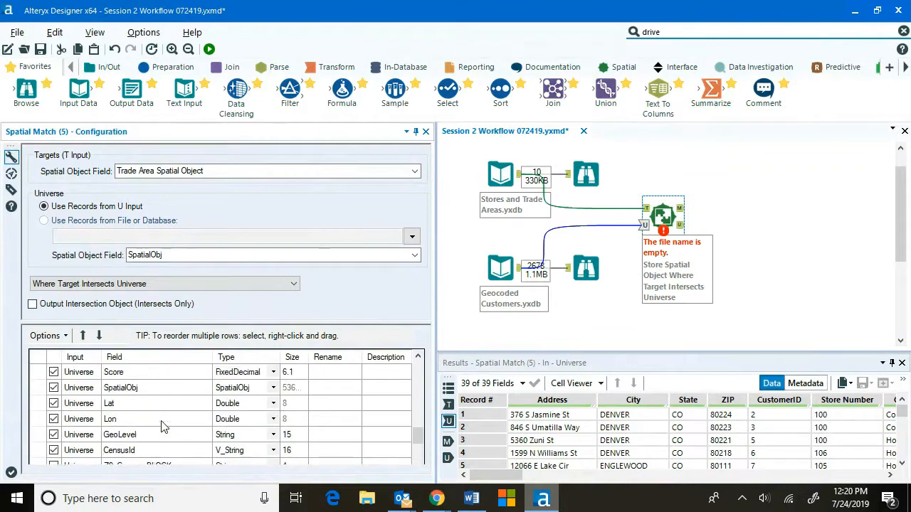
click(329, 392)
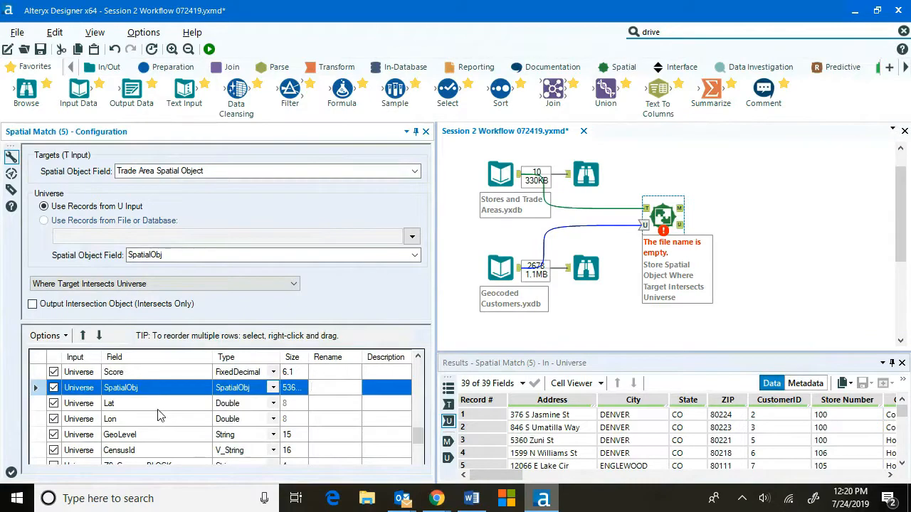
click(273, 403)
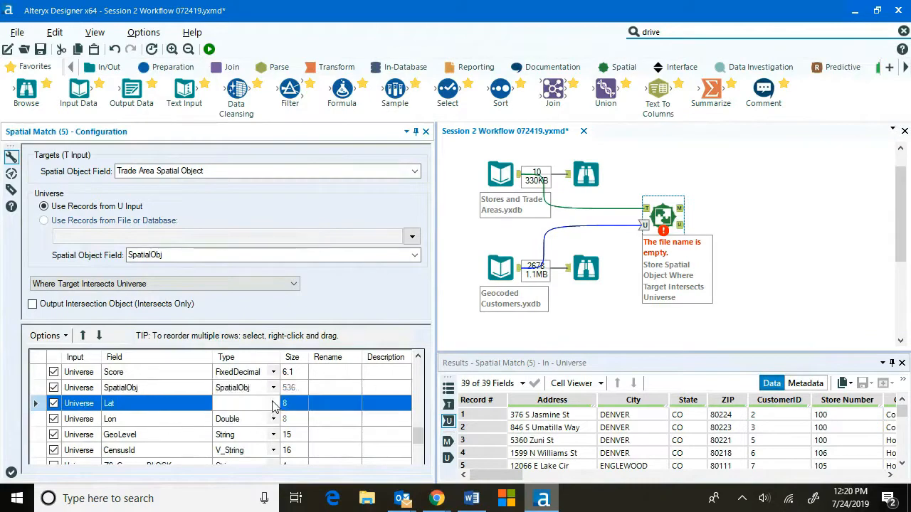
click(273, 404)
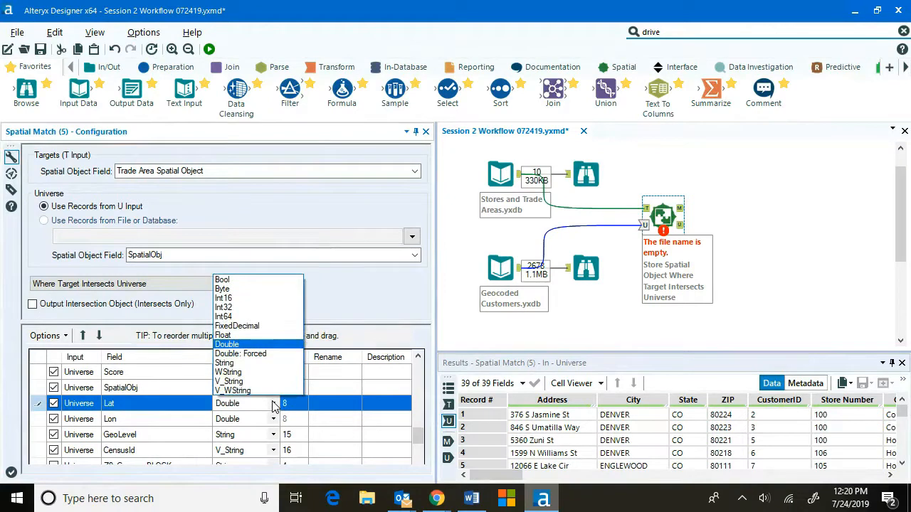
click(273, 403)
click(338, 393)
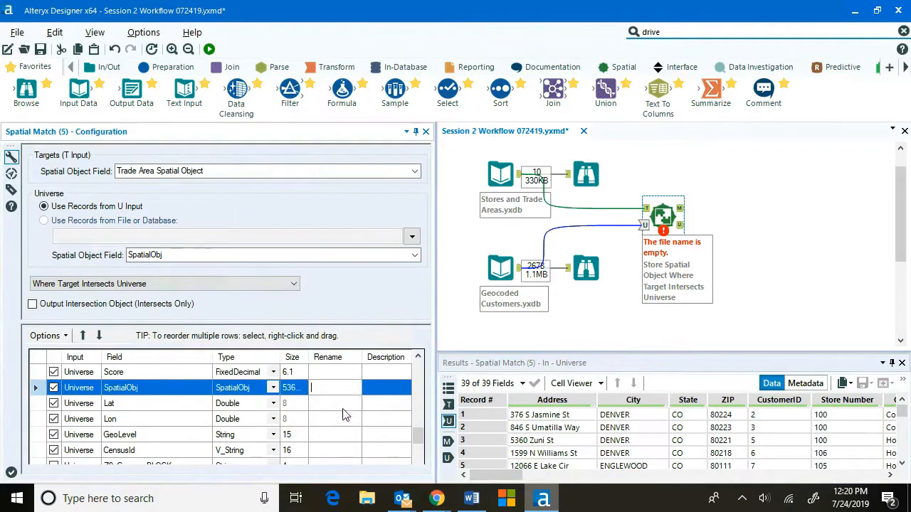
text(Customer Spatial Object)
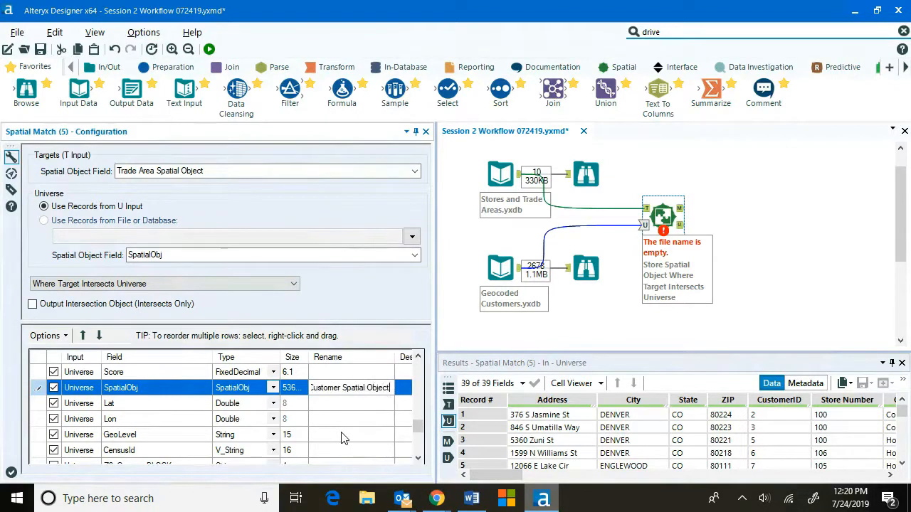
click(354, 403)
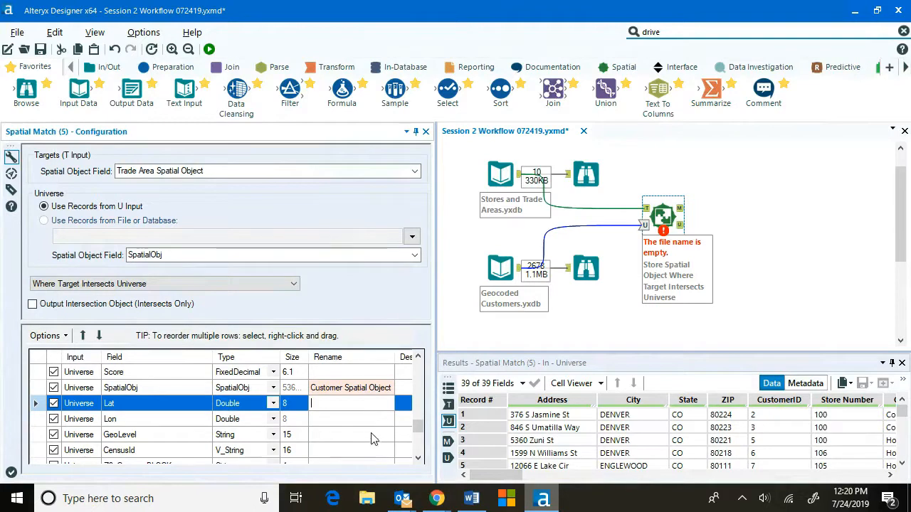
scroll(117, 434, down, 2)
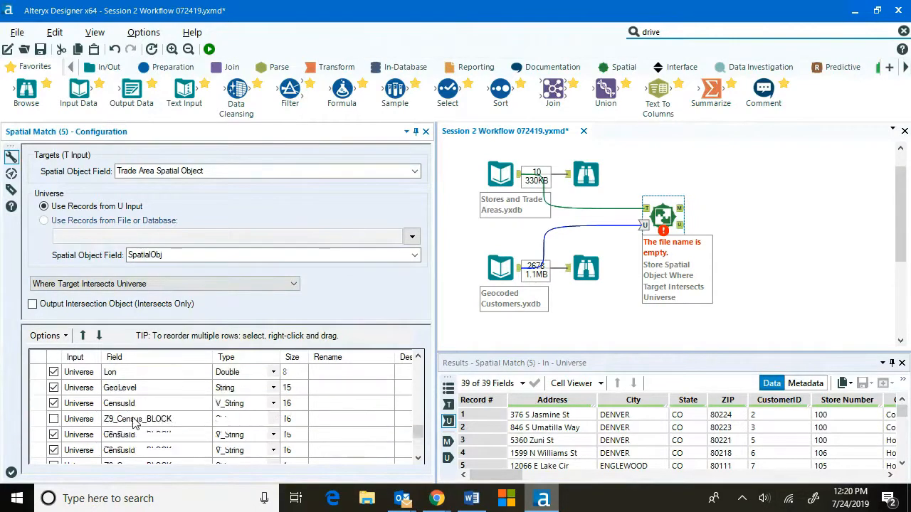
scroll(196, 424, up, 2)
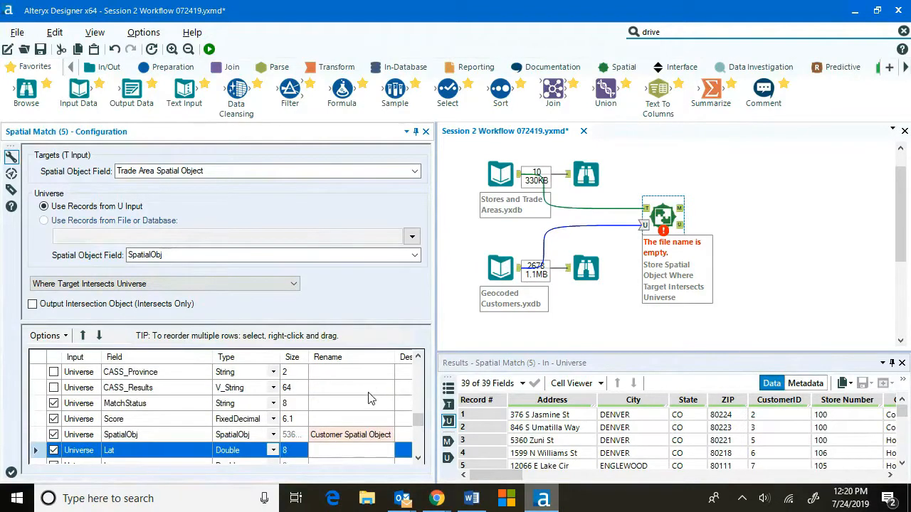
scroll(370, 405, up, 8)
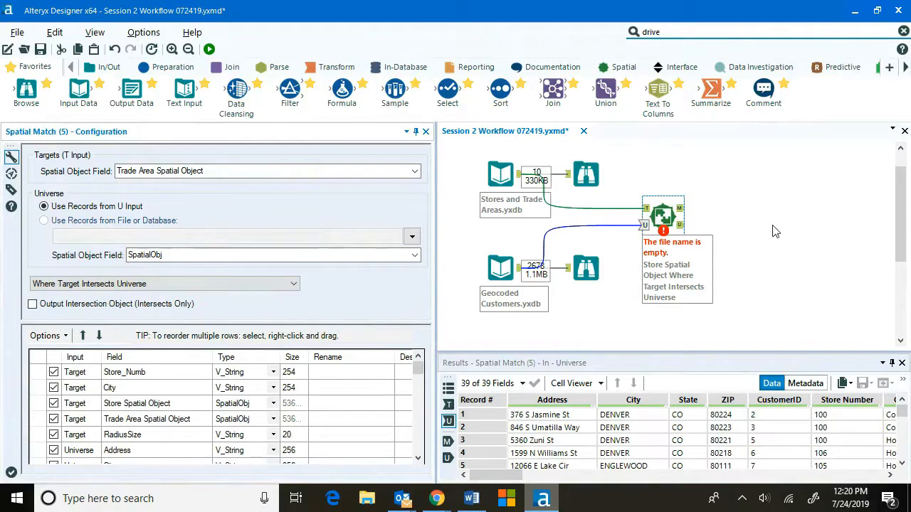
Attach Browse tools to the Spatial Match tool's matched and unmatched outputs.
drag(25, 94, 734, 210)
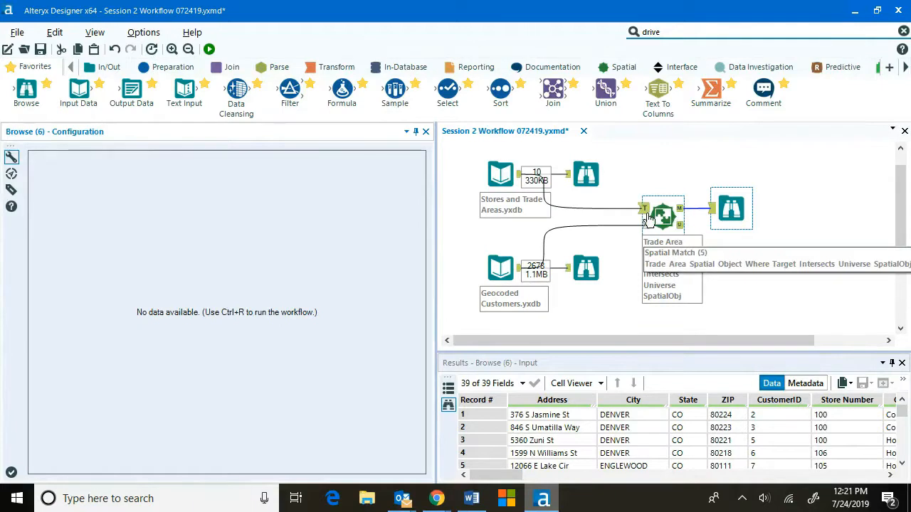
drag(735, 211, 735, 193)
drag(27, 90, 733, 242)
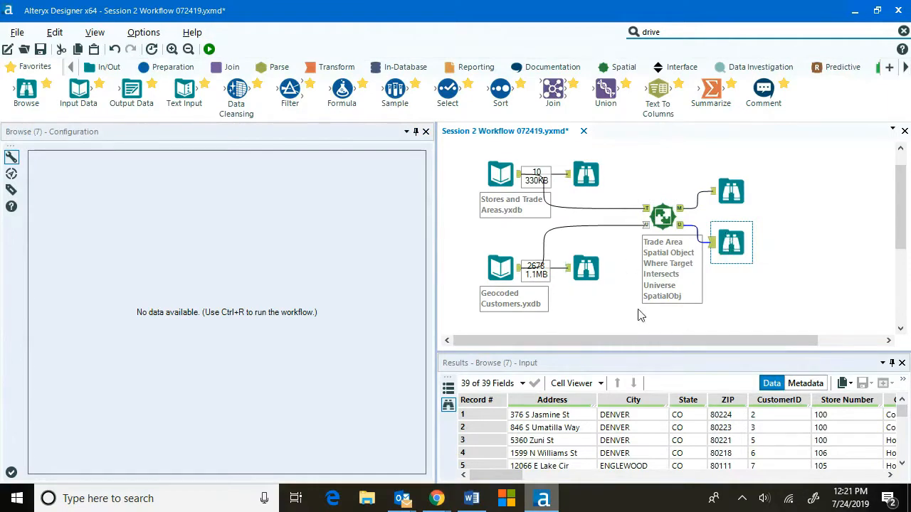
click(609, 307)
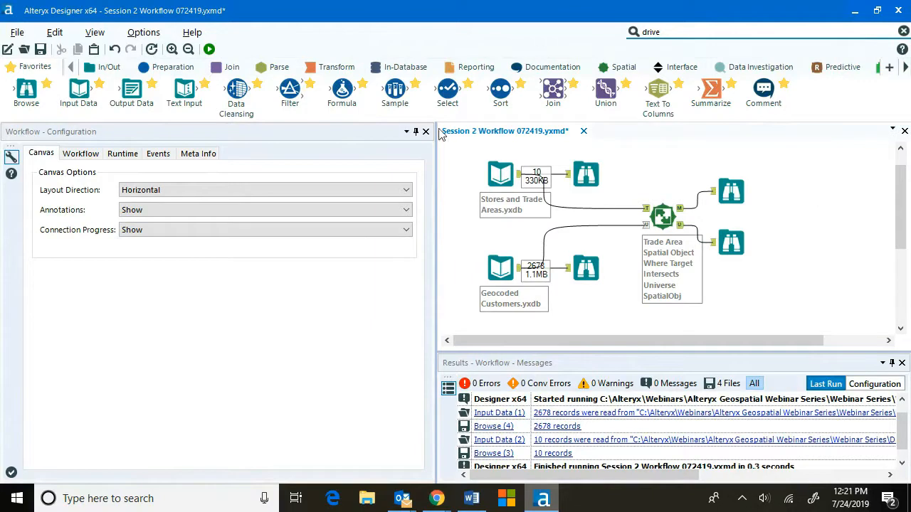
Run the workflow and close the completion message.
click(139, 236)
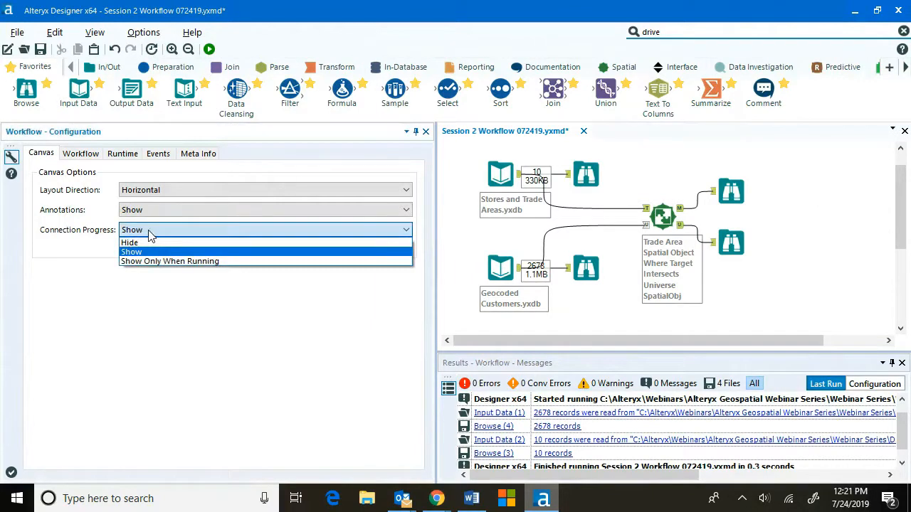
click(149, 235)
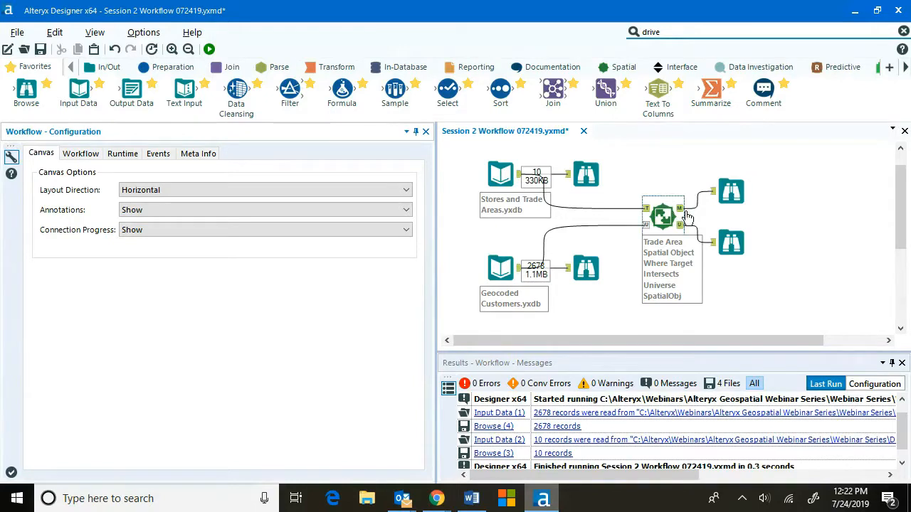
click(209, 49)
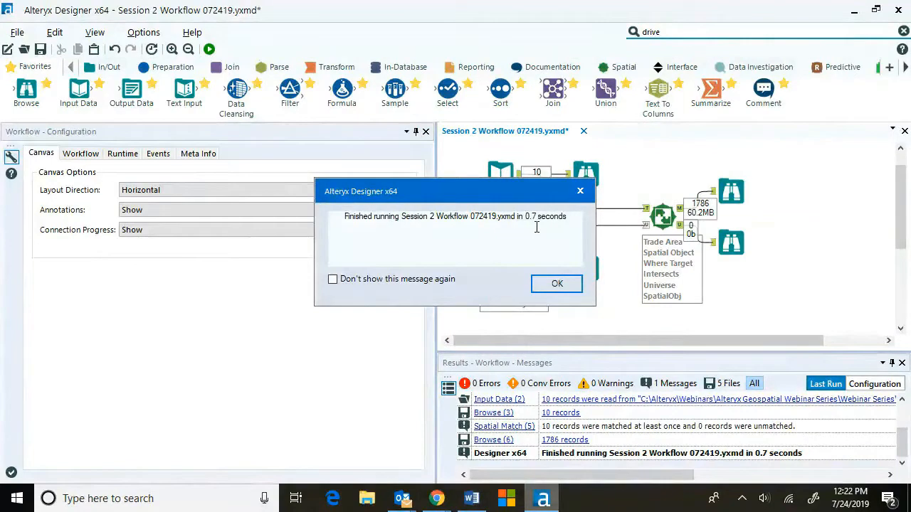
click(557, 284)
Compare the matched output and geocoded customers on the Browse maps, selecting individual trade areas to inspect.
click(733, 183)
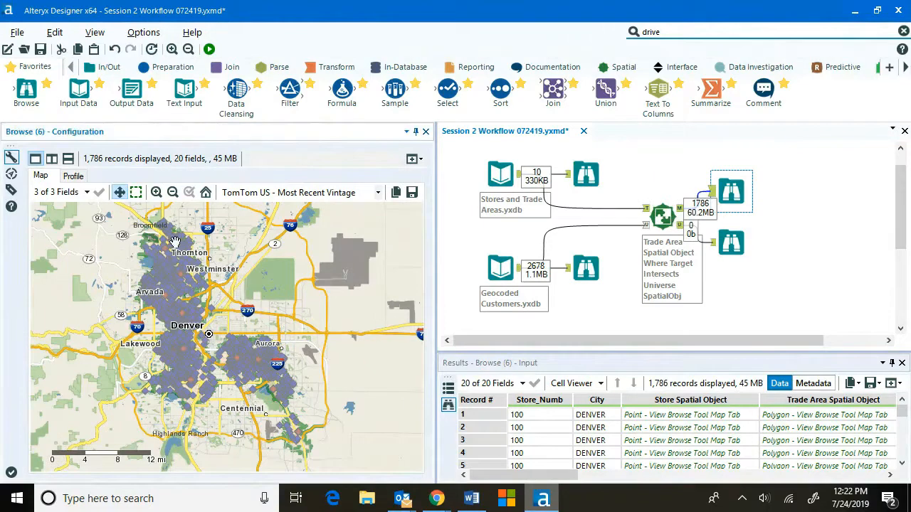
click(587, 268)
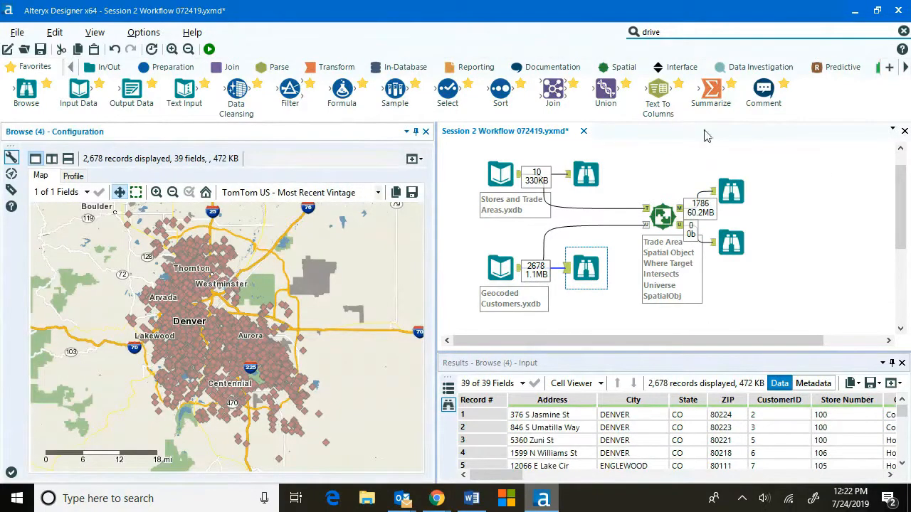
click(744, 193)
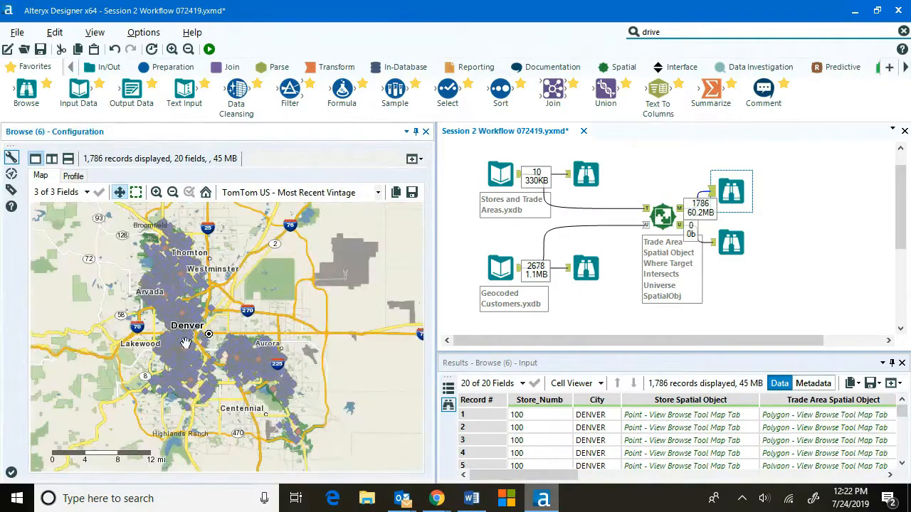
click(182, 351)
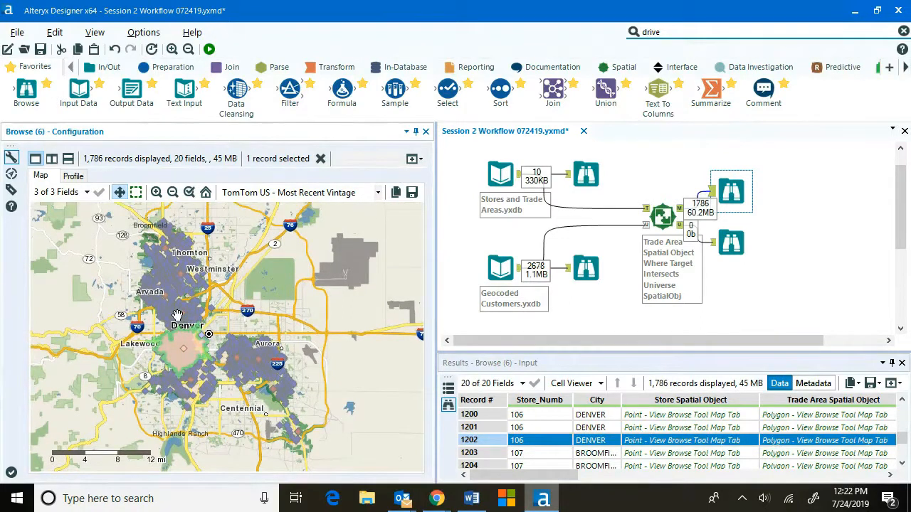
click(153, 290)
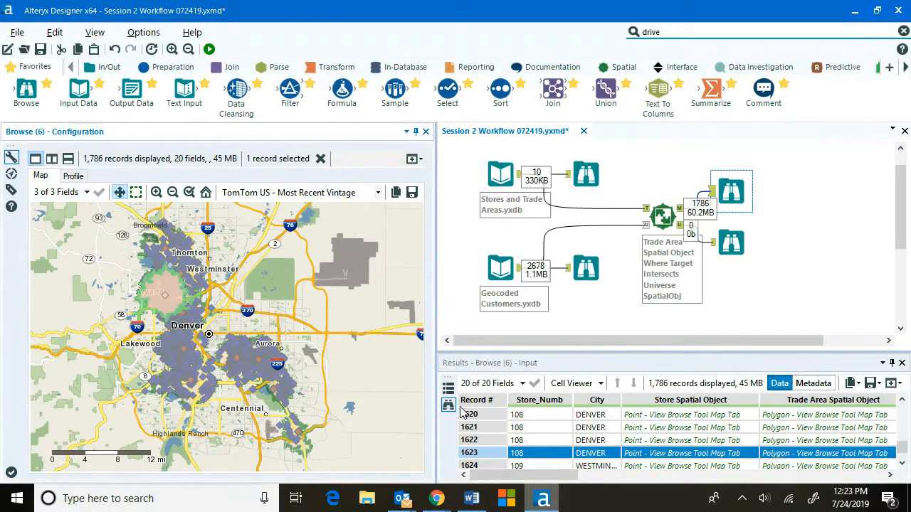
Scroll through the matched output's fields in the results grid to review the joined store and customer columns.
drag(437, 252, 346, 252)
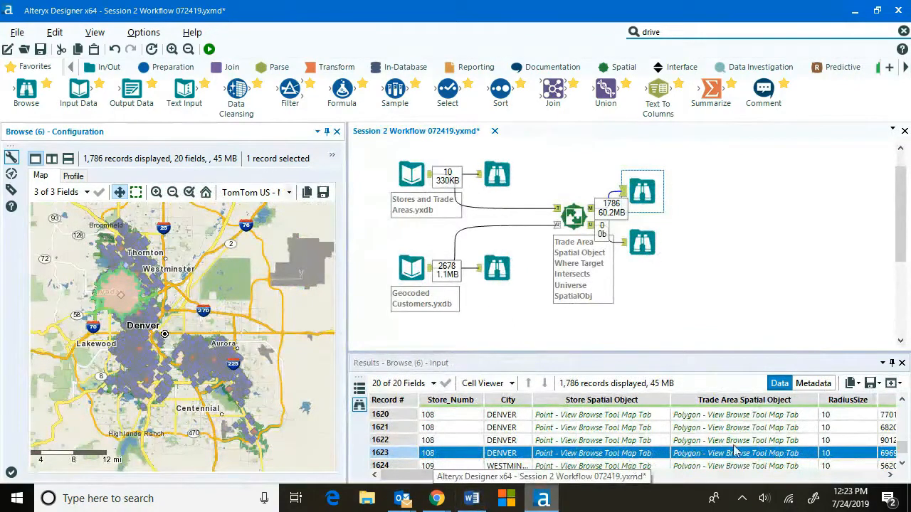
drag(544, 474, 649, 501)
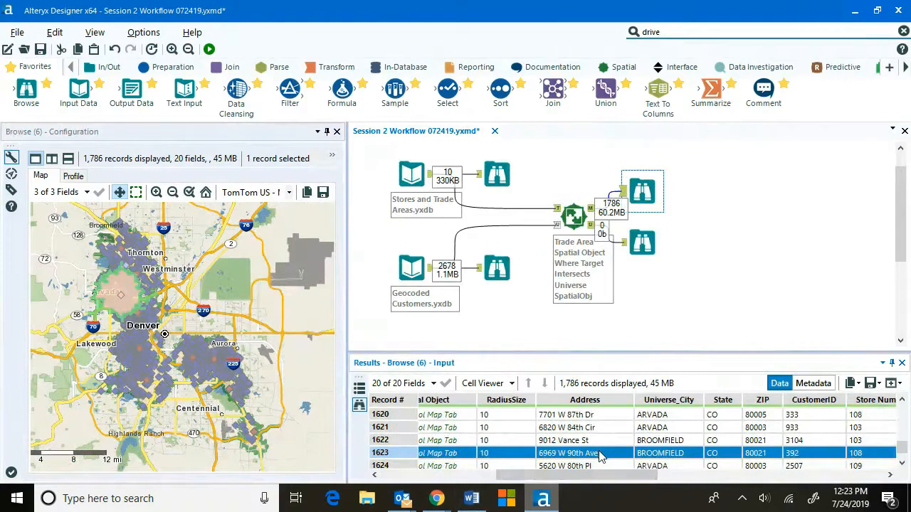
drag(605, 475, 655, 491)
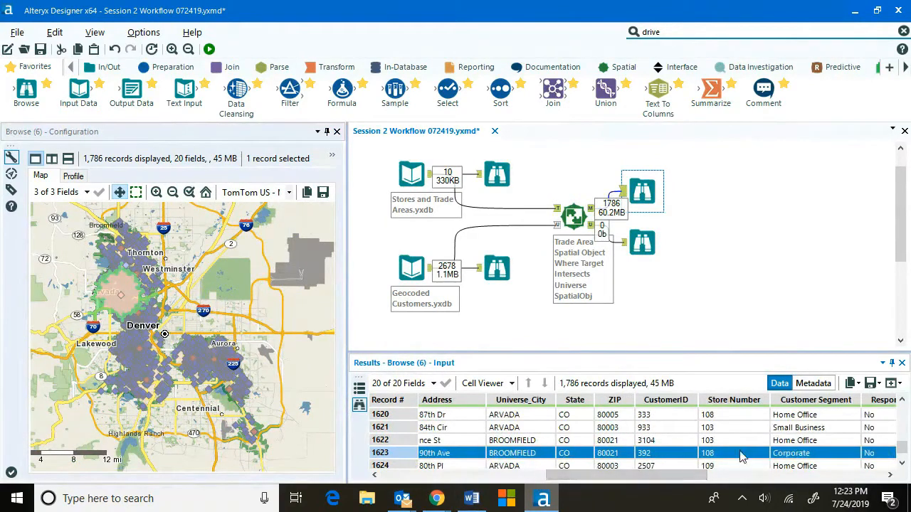
drag(674, 482, 758, 490)
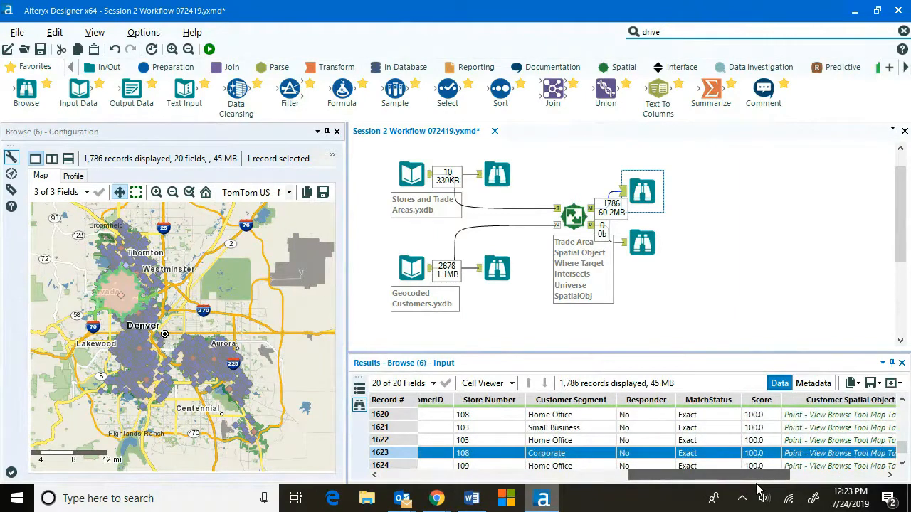
drag(758, 489, 861, 491)
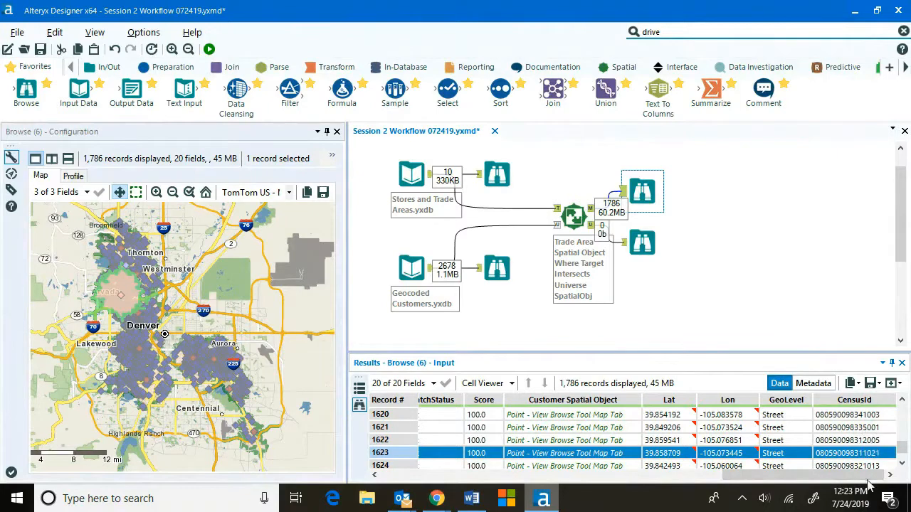
drag(865, 476, 531, 468)
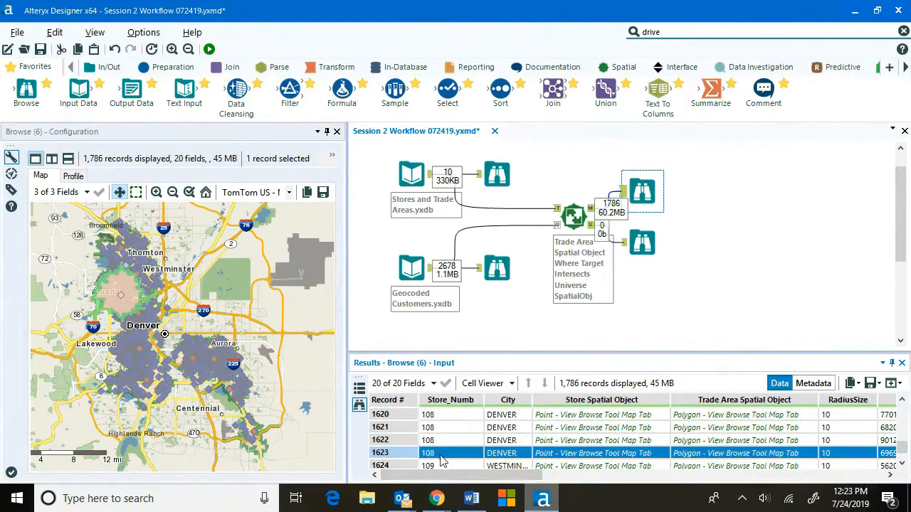
drag(462, 475, 587, 490)
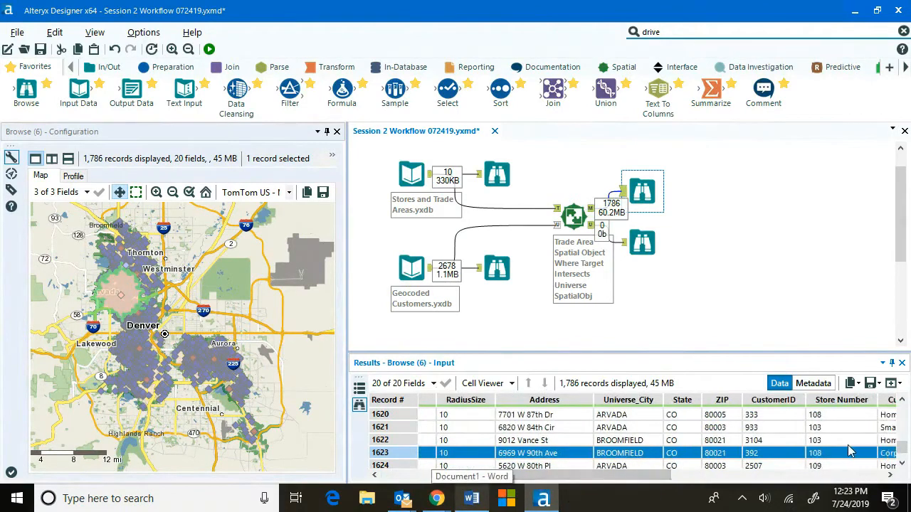
drag(903, 448, 903, 407)
drag(558, 483, 430, 482)
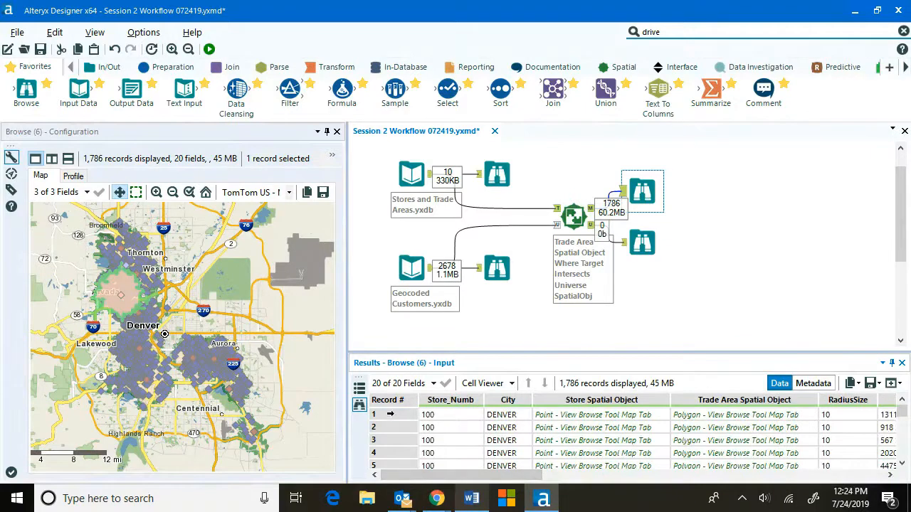
Select individual matched records and trade areas on the results map, zooming in to inspect the customer points.
click(390, 415)
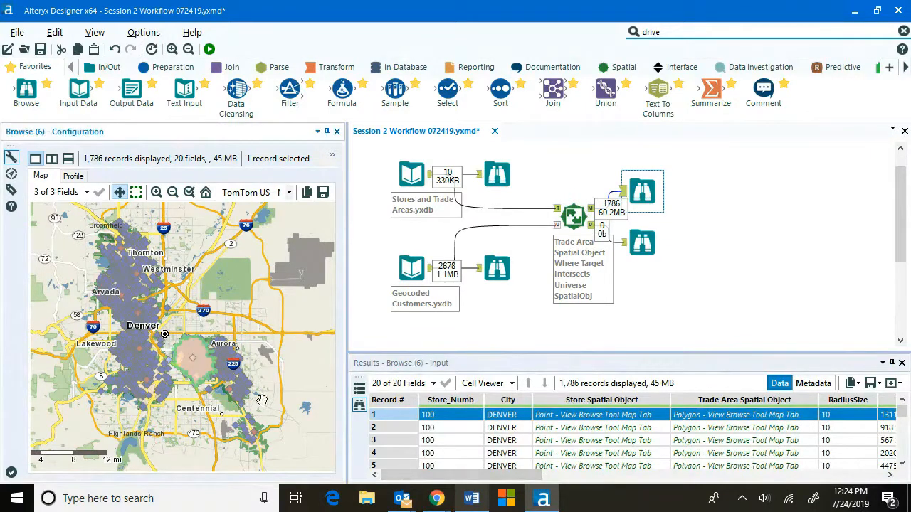
drag(460, 486, 591, 504)
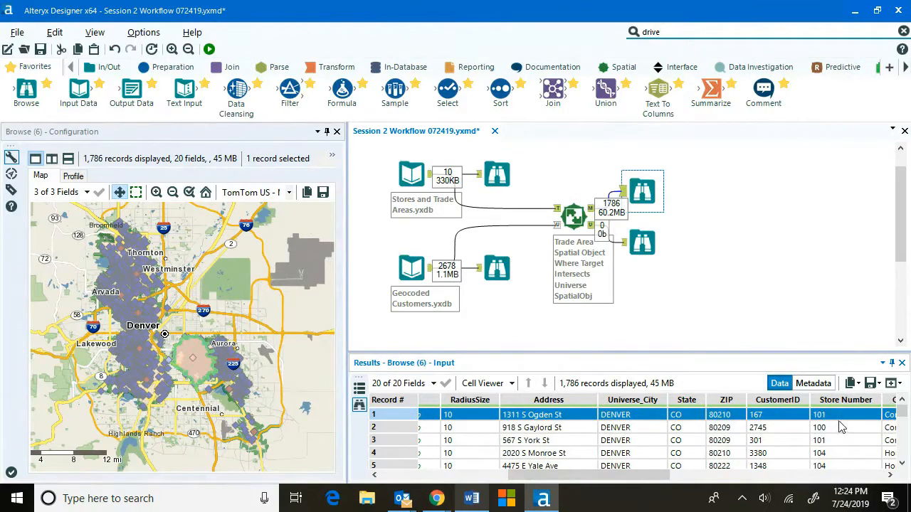
click(138, 361)
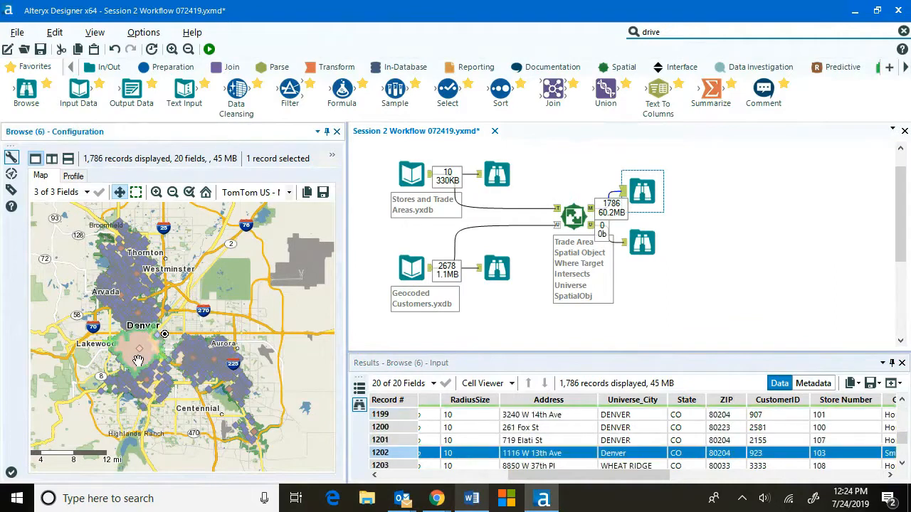
click(164, 366)
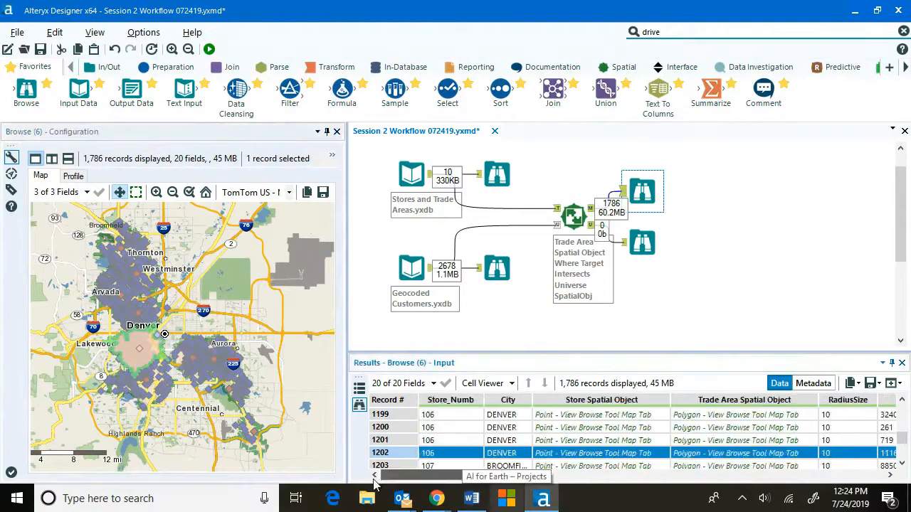
click(158, 384)
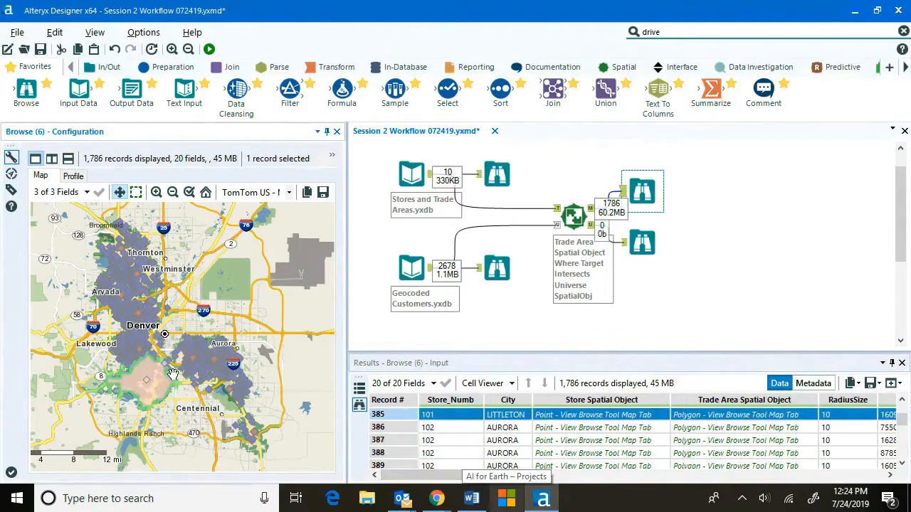
scroll(172, 373, up, 2)
scroll(179, 376, up, 1)
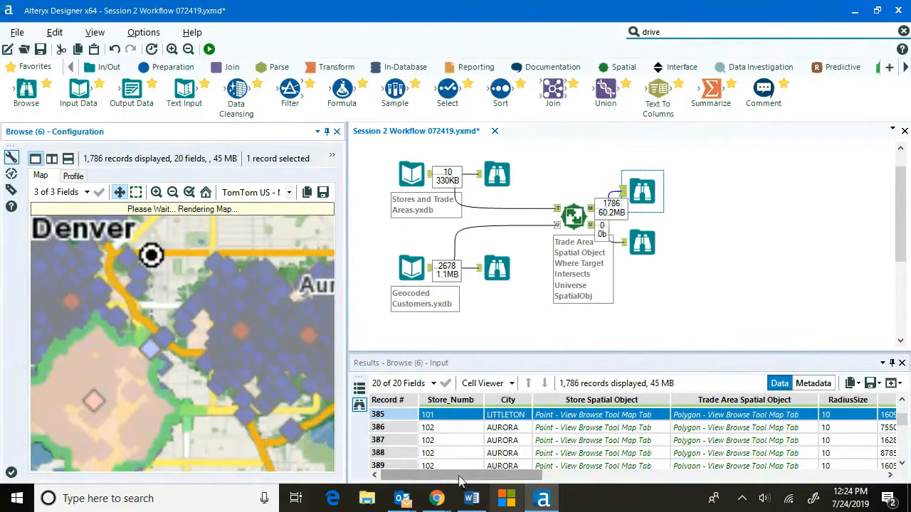
click(242, 345)
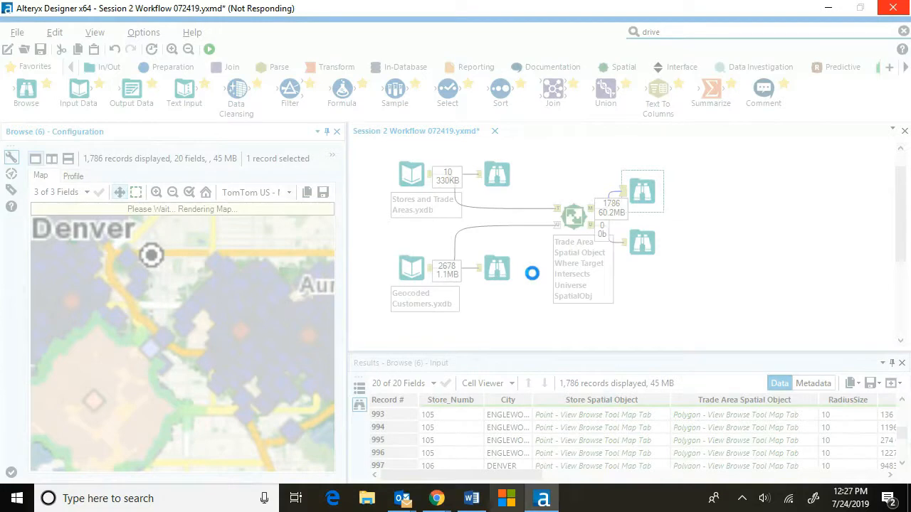
key(XF86AudioLowerVolume)
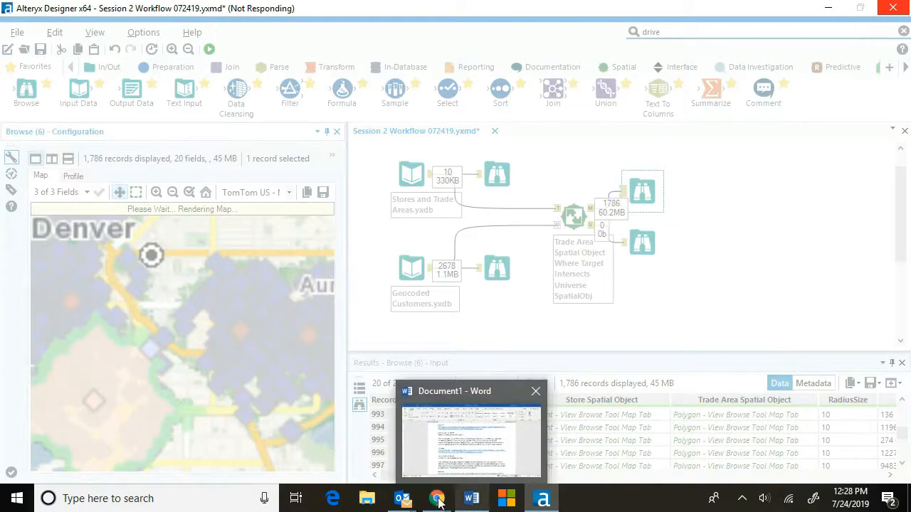
mouse_move(436, 499)
click(519, 444)
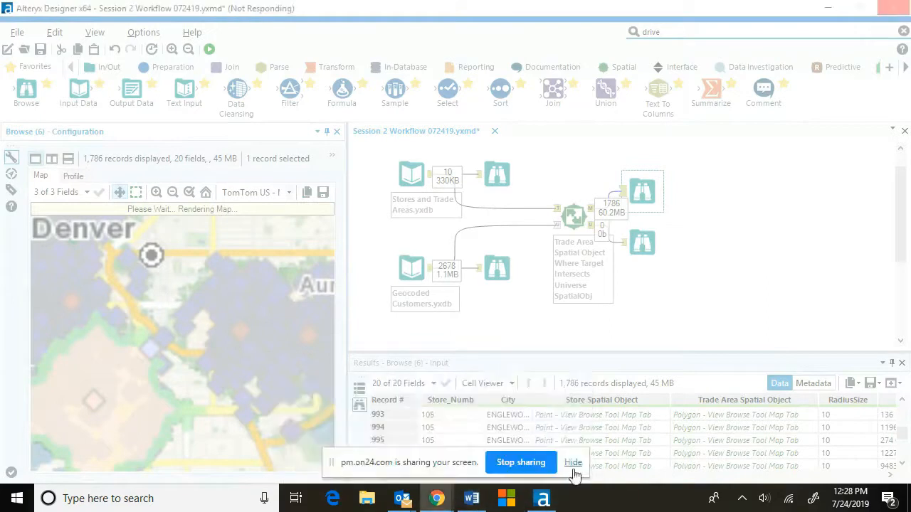
click(575, 464)
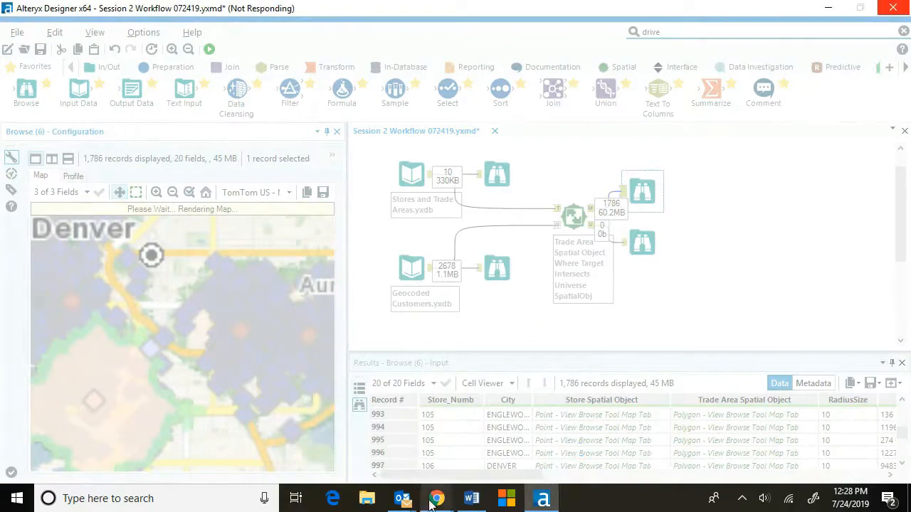
mouse_move(434, 499)
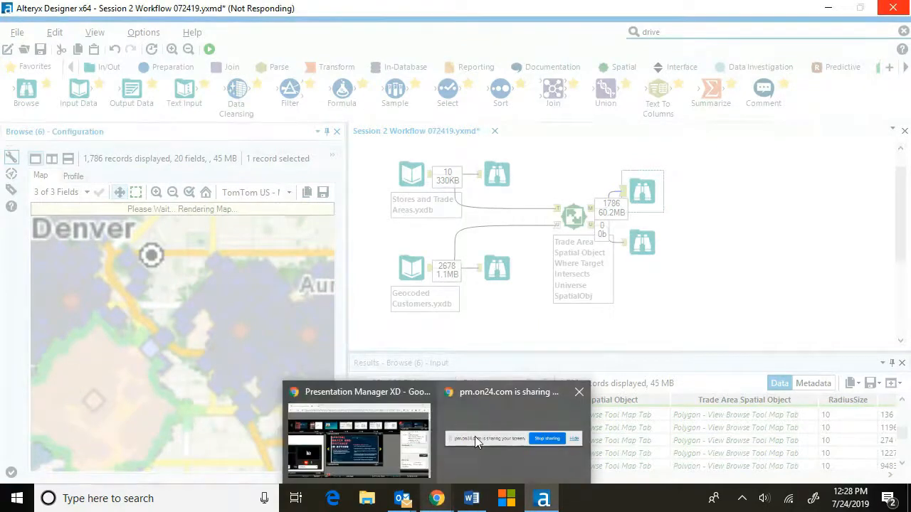
mouse_move(475, 437)
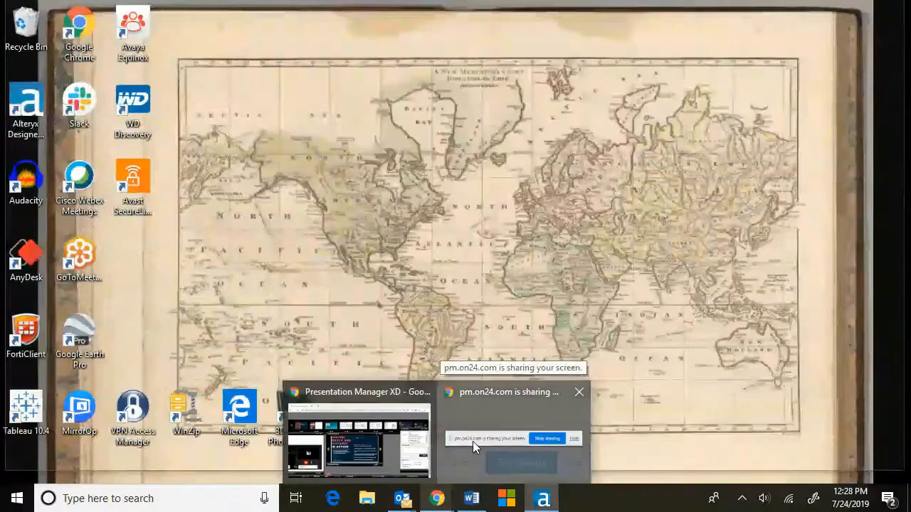
click(473, 442)
click(574, 467)
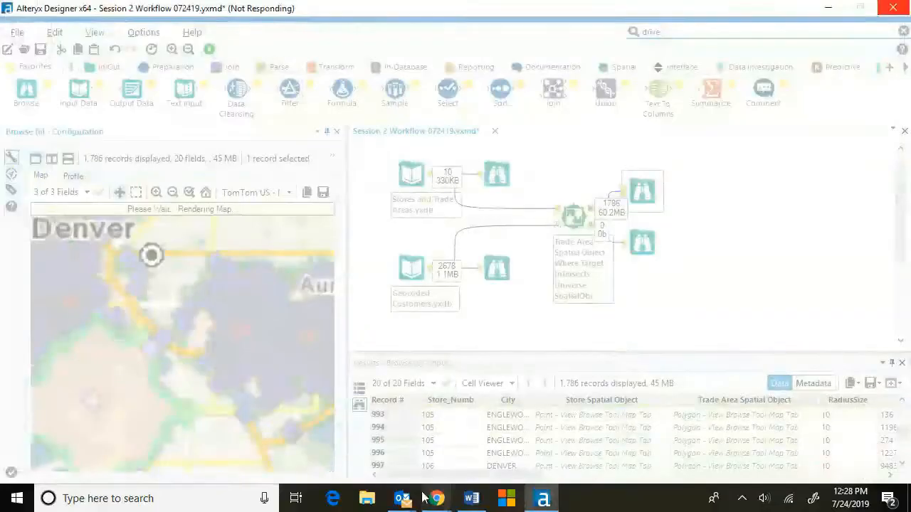
mouse_move(436, 499)
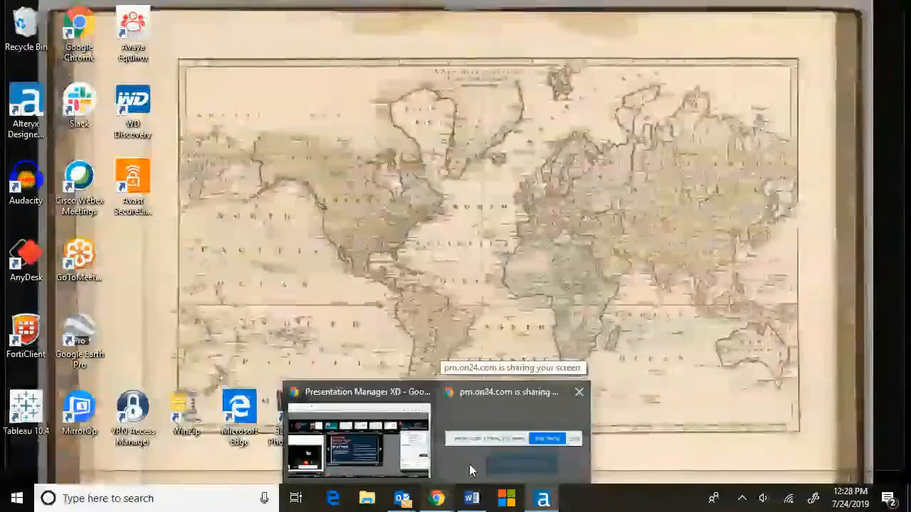
click(469, 464)
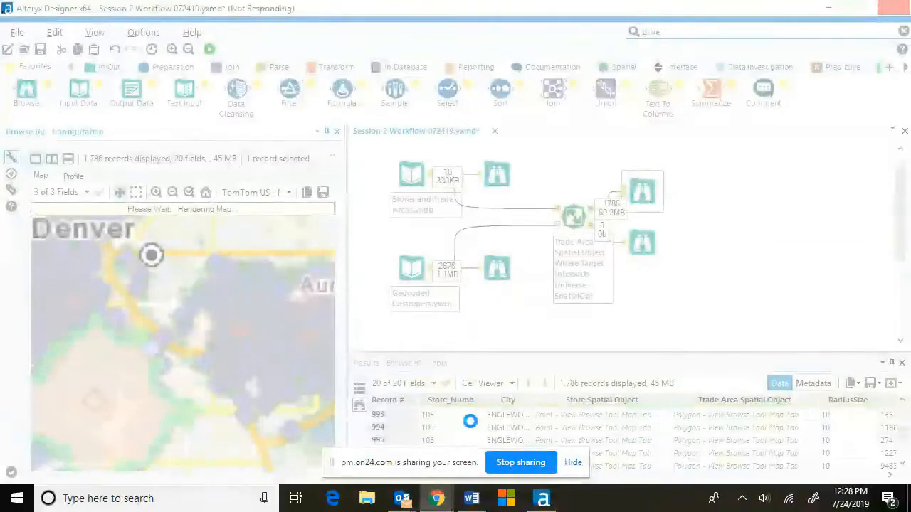
click(573, 463)
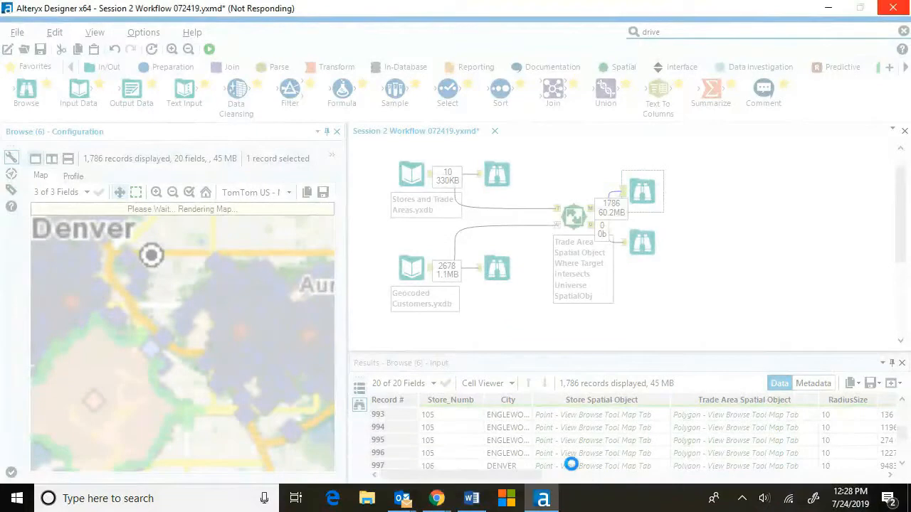
mouse_move(441, 504)
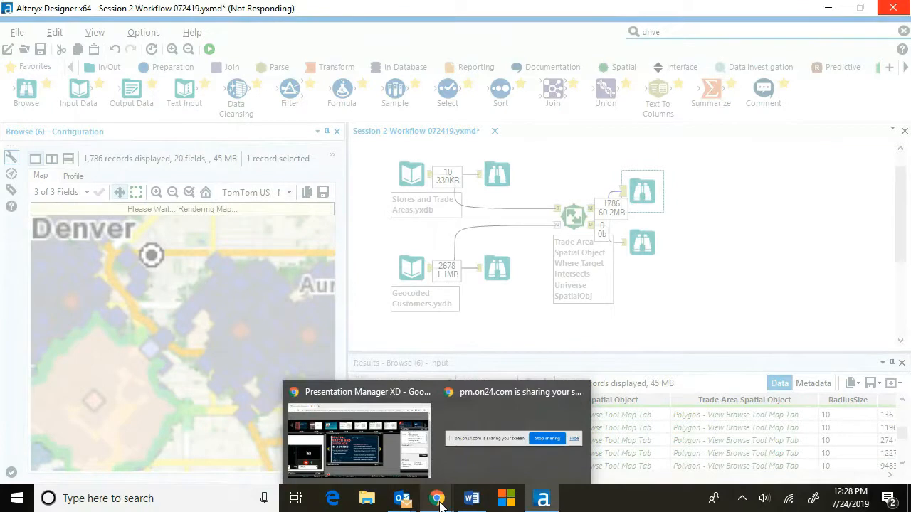
click(479, 431)
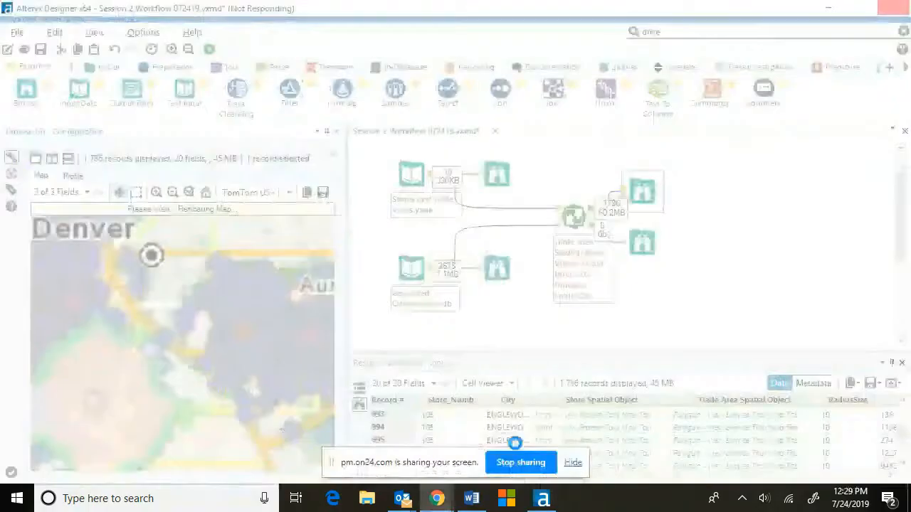
click(573, 464)
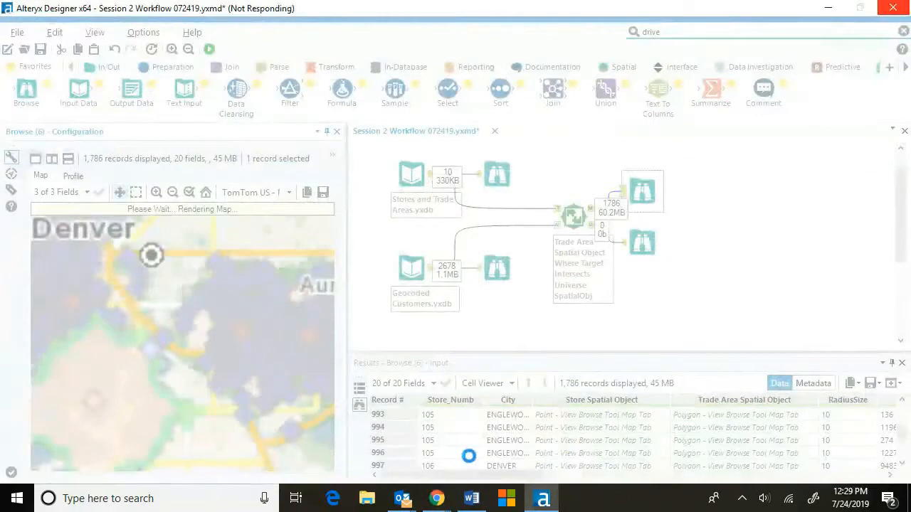
Close the unresponsive Alteryx Designer, reopen it with a new workflow, and dismiss the update notice.
click(18, 498)
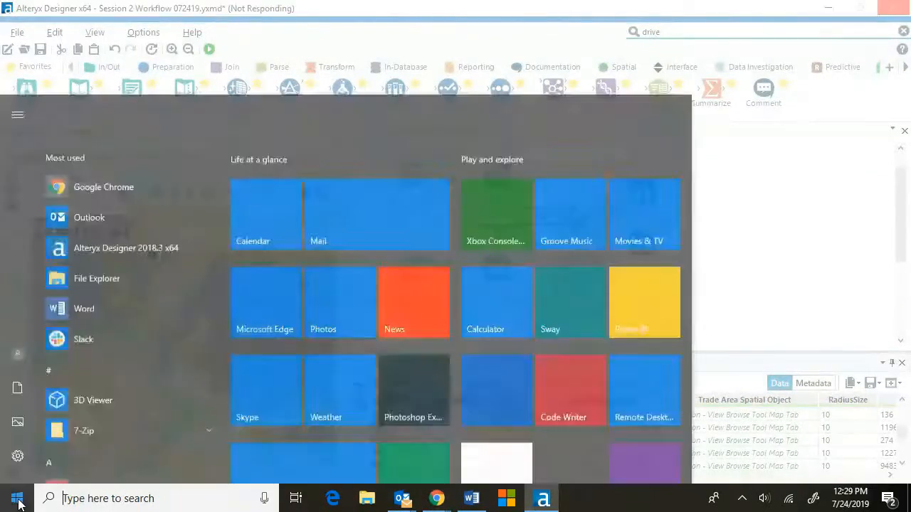
click(195, 177)
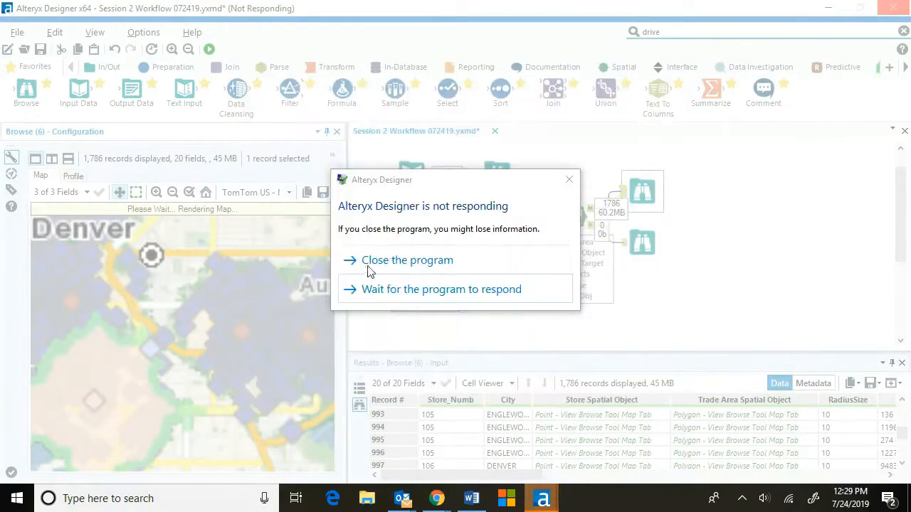
click(398, 260)
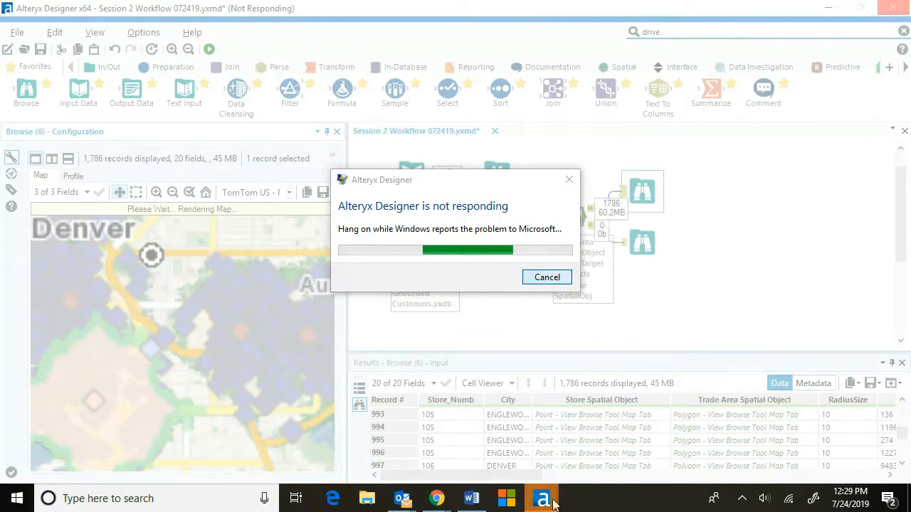
mouse_move(546, 503)
click(617, 435)
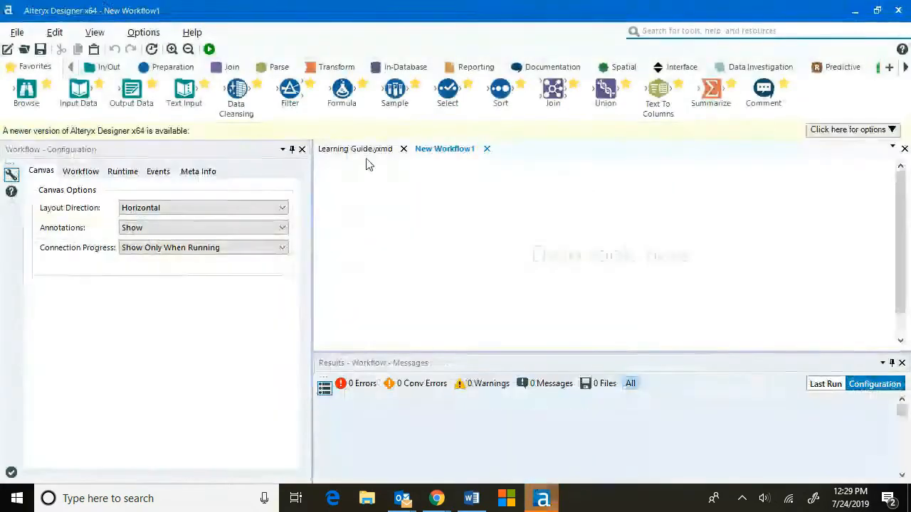
click(880, 128)
click(848, 165)
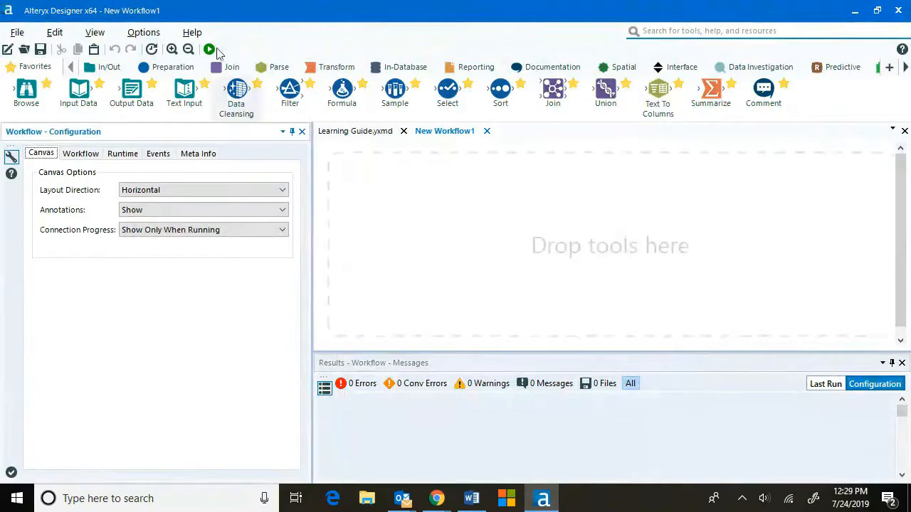
Add an Input Data tool that loads Stores and Trade Areas.yxdb.
drag(78, 91, 379, 186)
click(292, 166)
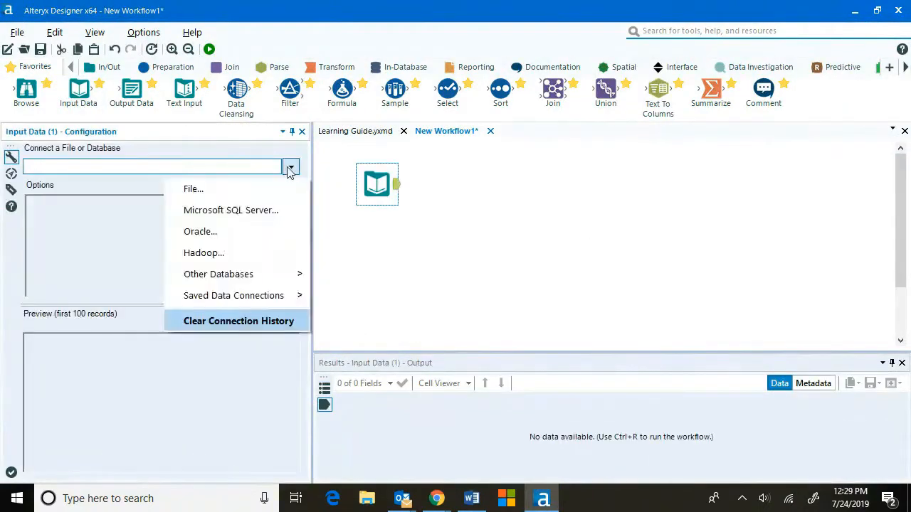
click(249, 192)
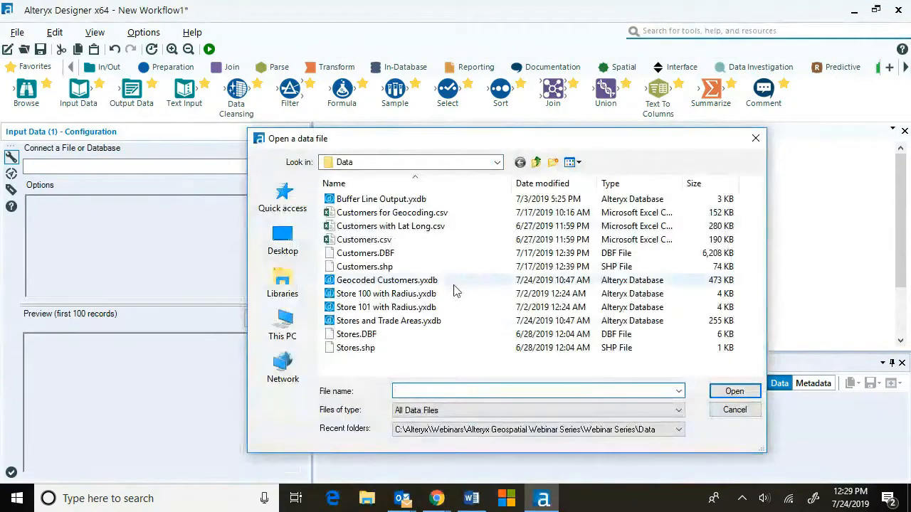
click(456, 322)
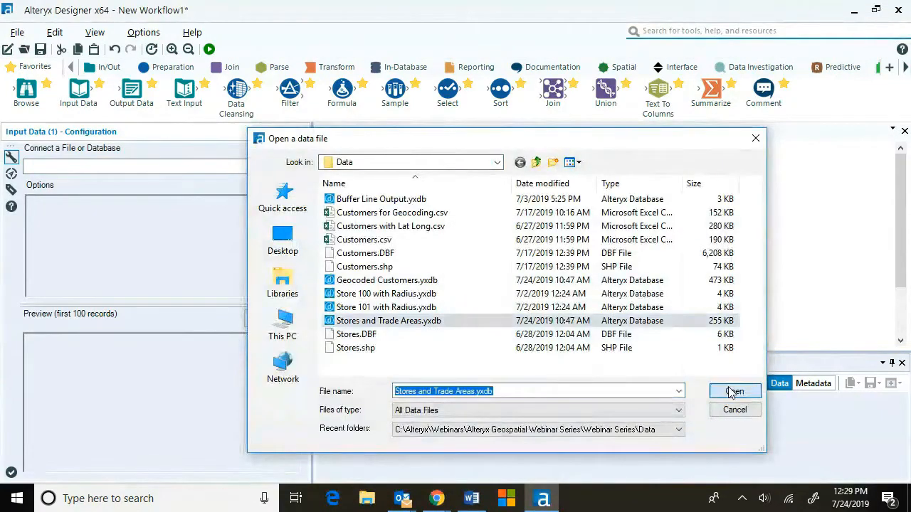
click(734, 391)
Add a second Input Data tool below it that loads Geocoded Customers.yxdb.
drag(78, 89, 377, 269)
click(290, 167)
click(280, 189)
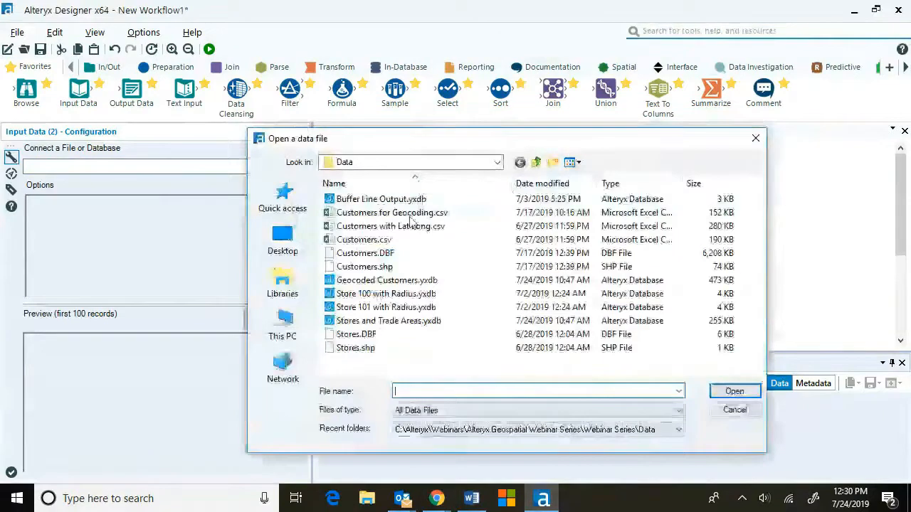
click(387, 281)
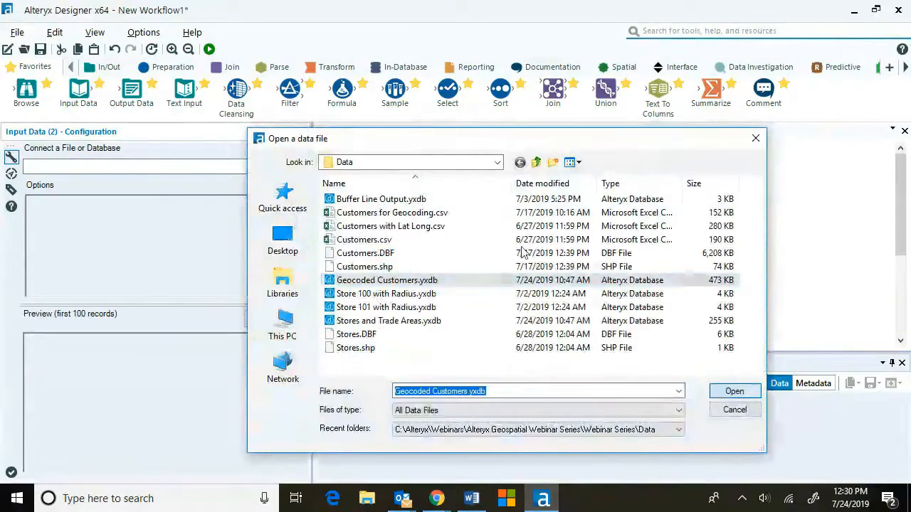
key(Return)
Add a Spatial Match tool fed by both inputs and set its target spatial object field to Trade Area Spatial Object.
click(619, 67)
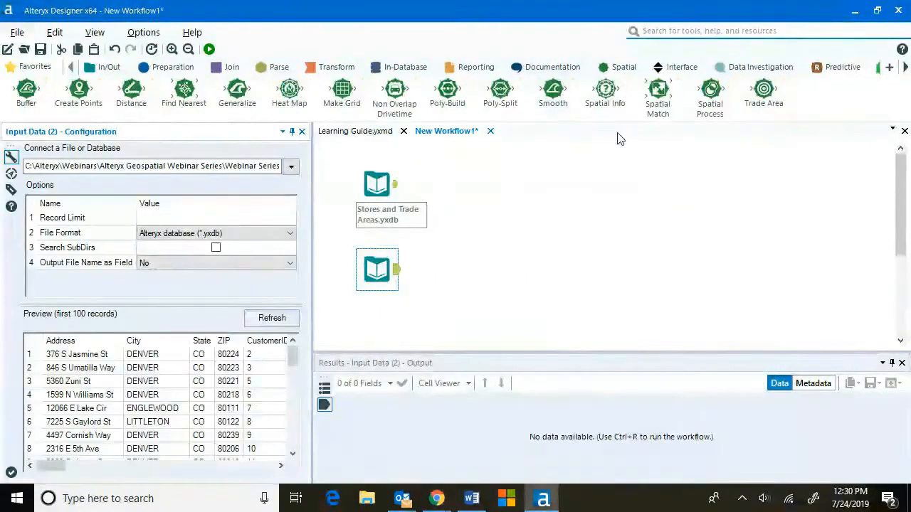
mouse_move(657, 91)
mouse_down()
mouse_move(549, 230)
mouse_move(471, 217)
mouse_up()
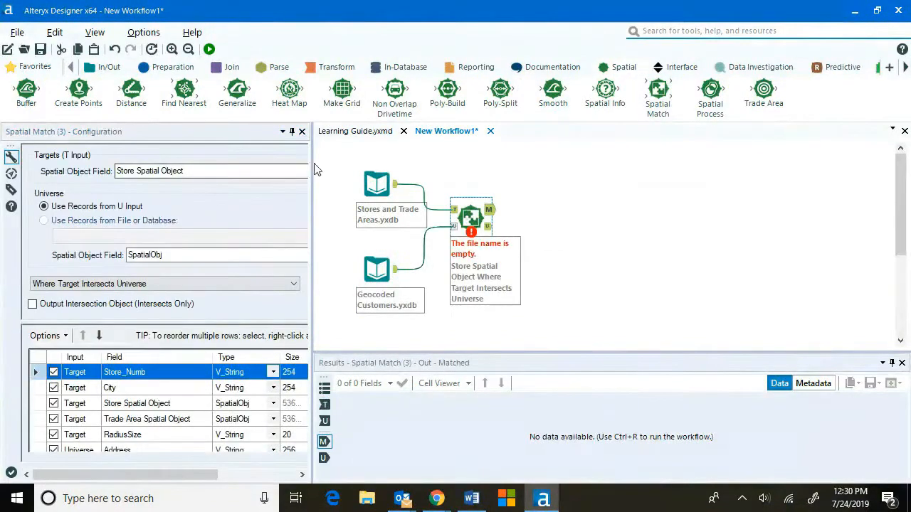
drag(312, 162, 493, 200)
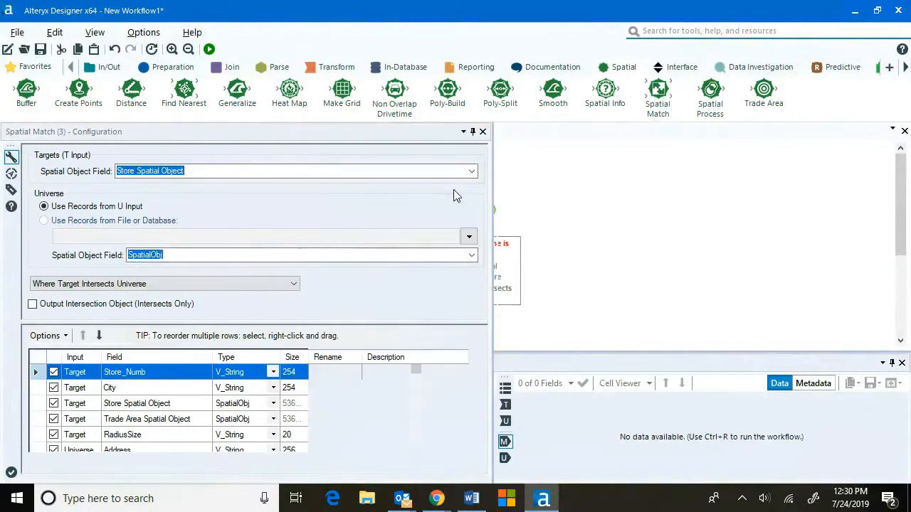
click(472, 172)
click(456, 189)
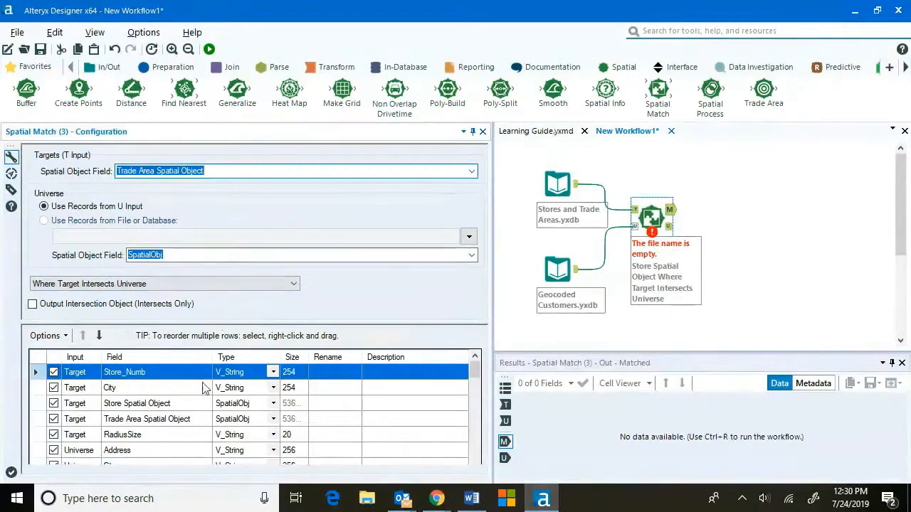
Deselect the highlighted CASS address fields in the Spatial Match output field list.
scroll(181, 396, down, 3)
scroll(182, 397, down, 1)
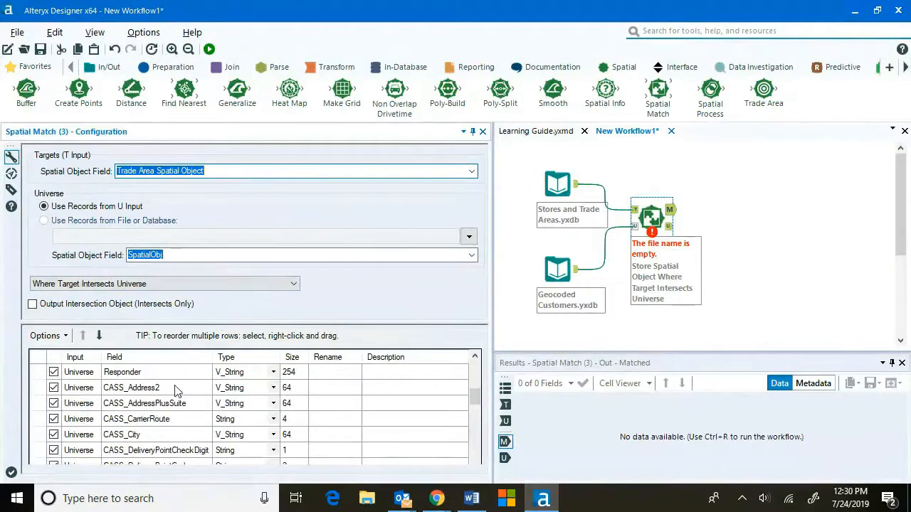
click(176, 387)
scroll(172, 440, down, 3)
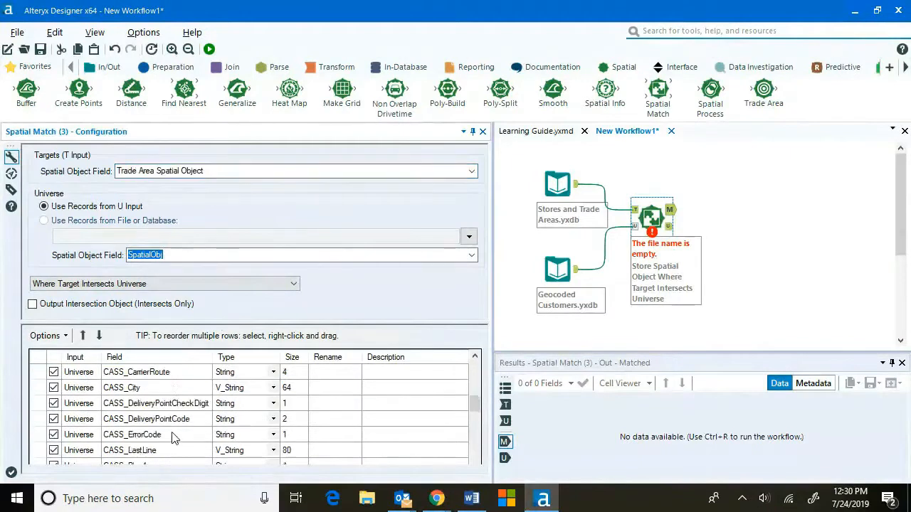
scroll(165, 434, down, 1)
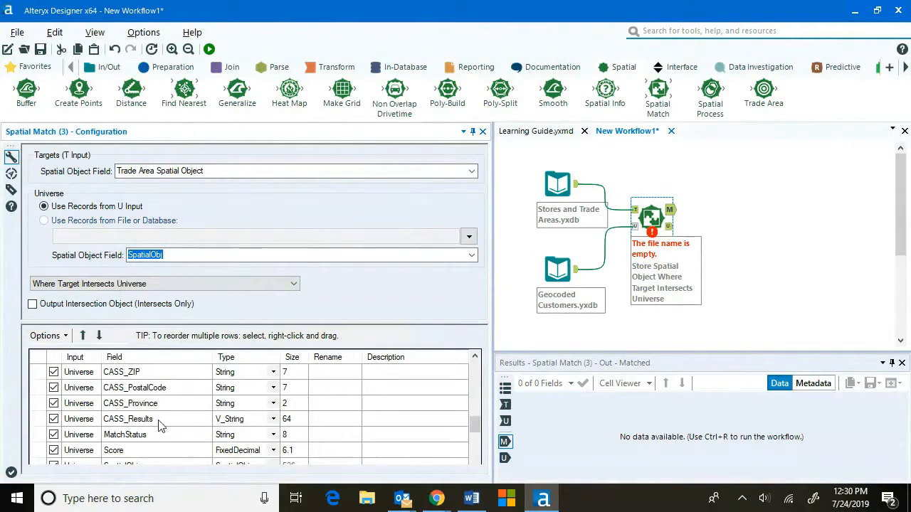
shift+click(157, 420)
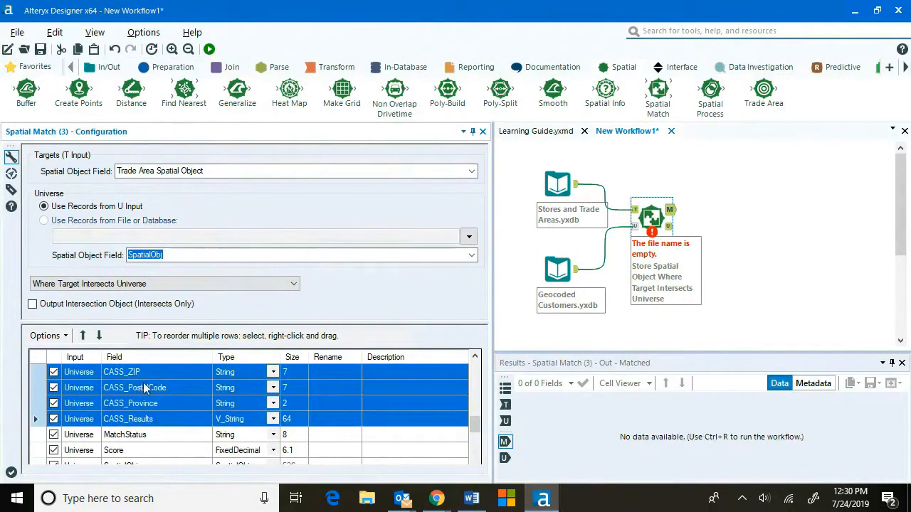
click(47, 335)
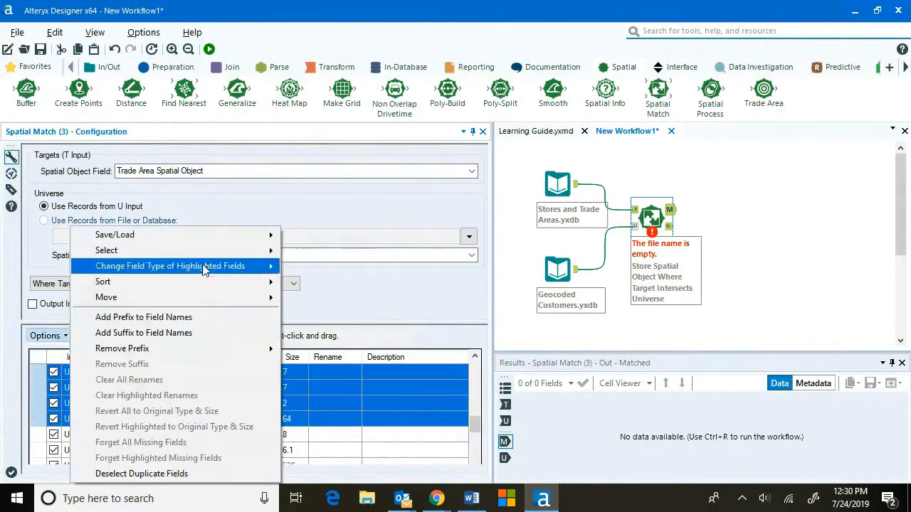
mouse_move(213, 251)
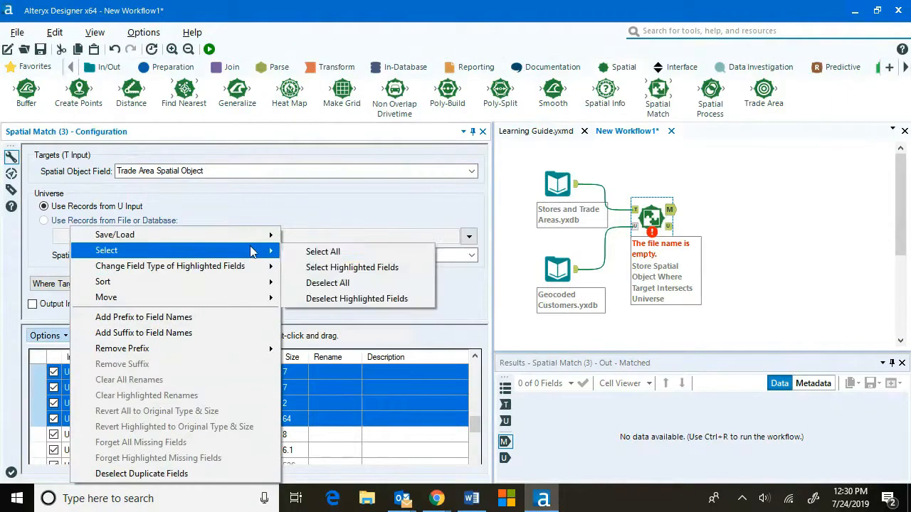
click(358, 299)
Deselect the highlighted Z9 census and geocoding fields in the Spatial Match output field list.
scroll(133, 427, down, 5)
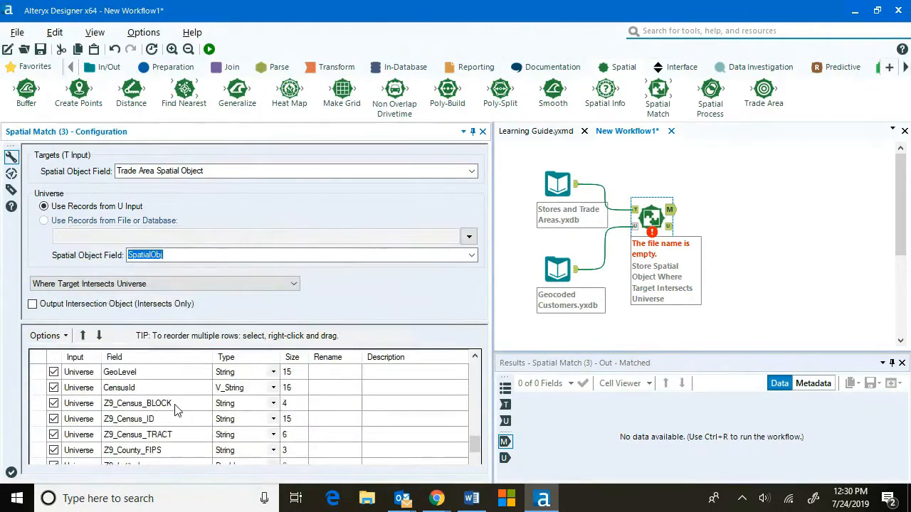
scroll(170, 424, down, 5)
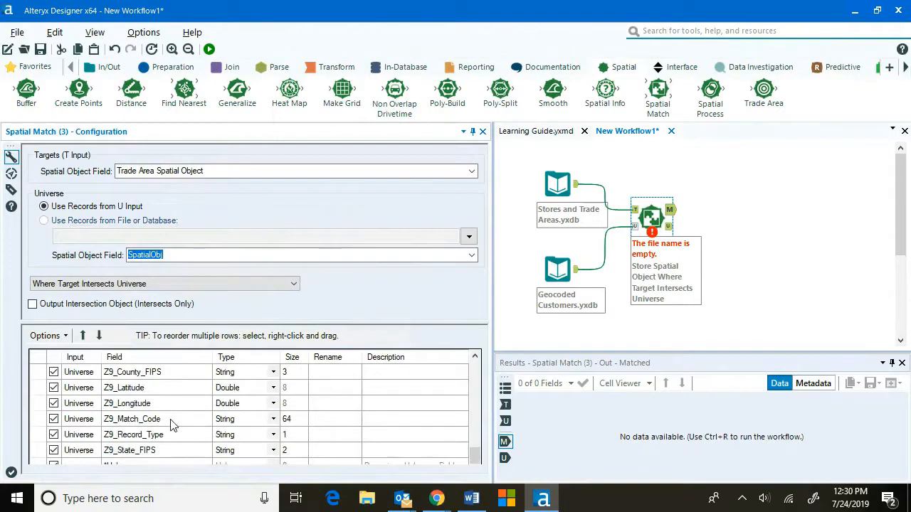
key(ctrl+a)
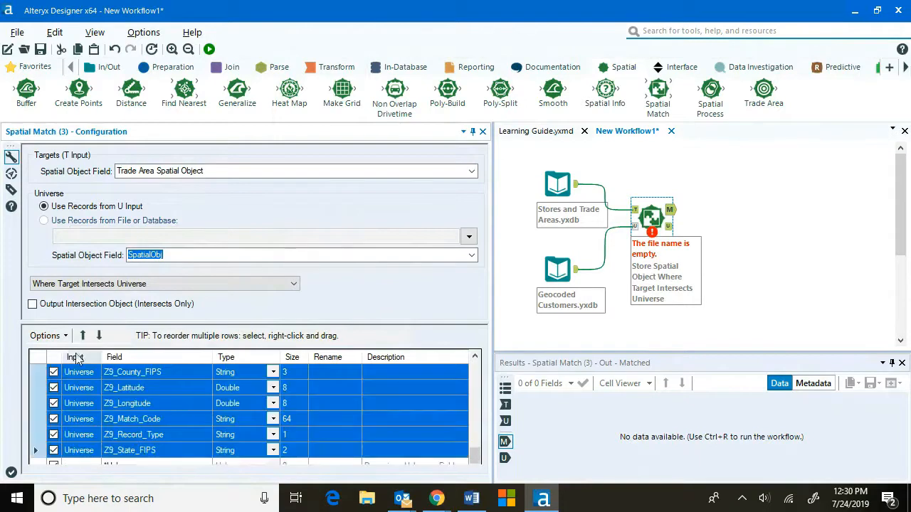
click(59, 339)
mouse_move(265, 253)
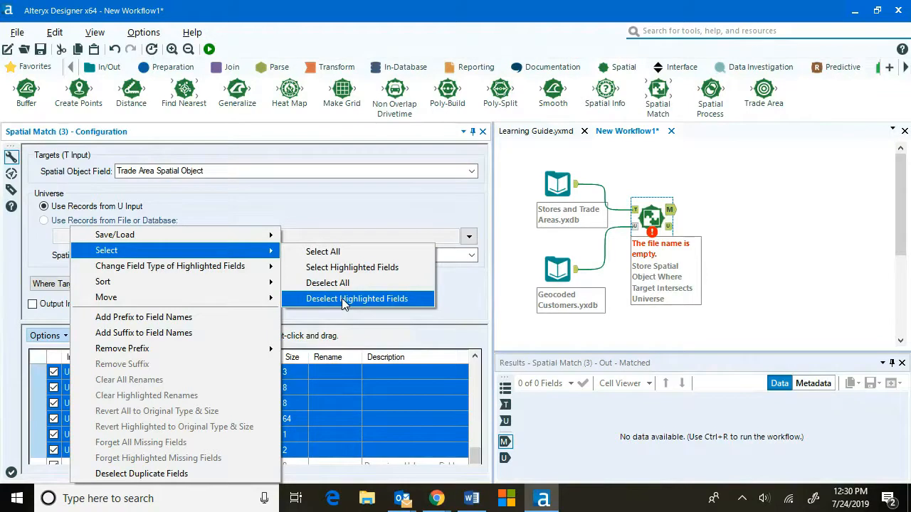
click(344, 299)
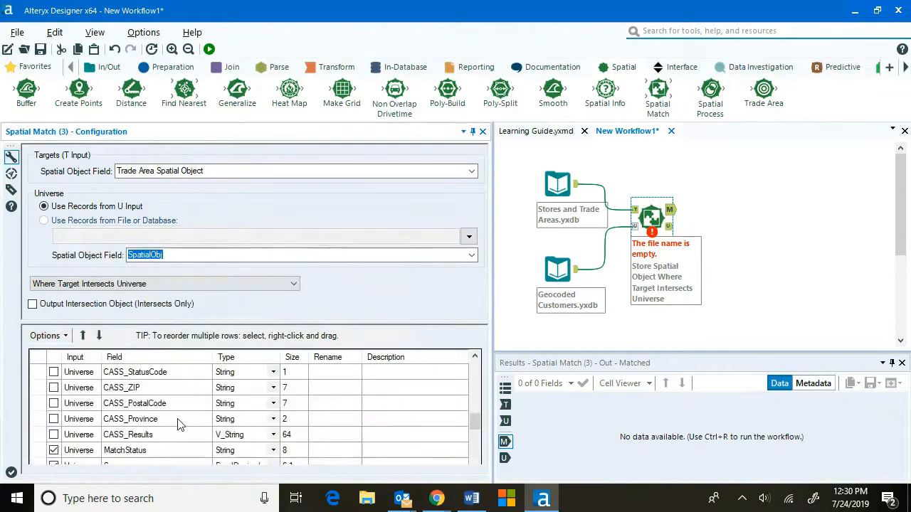
Rename the universe SpatialObj field to Customer Spatial Object.
scroll(179, 424, up, 4)
scroll(183, 420, down, 5)
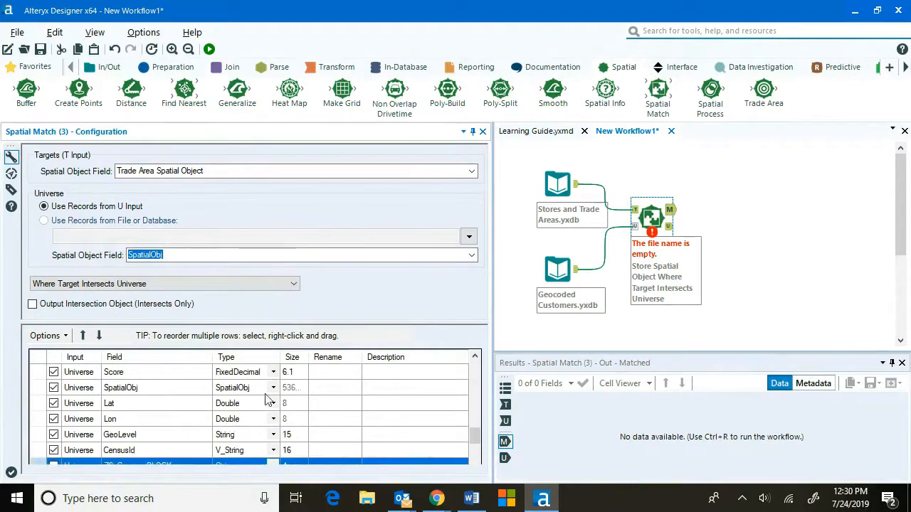
click(358, 388)
text(Cu)
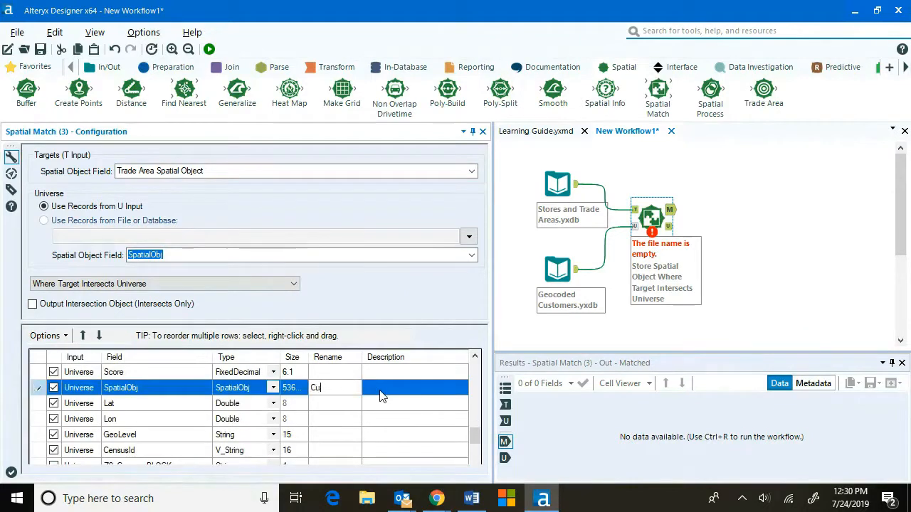
text(stomer SAppatial Object)
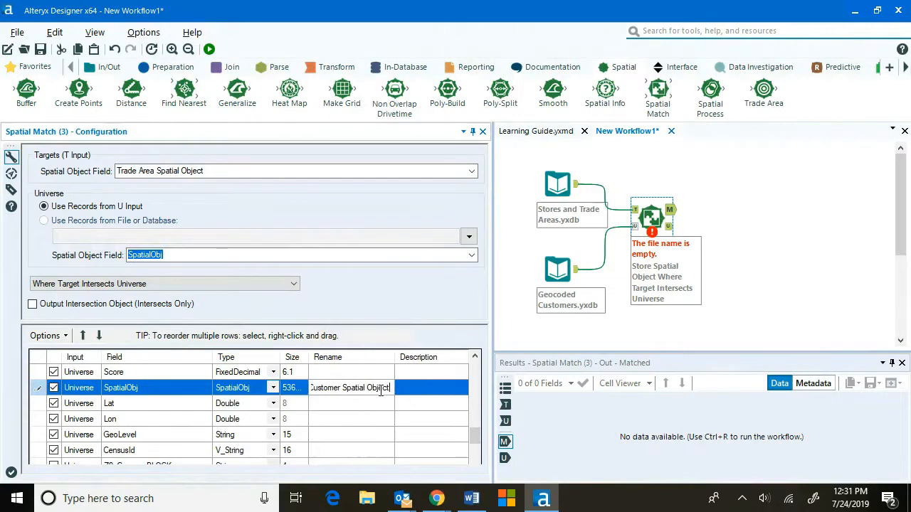
click(383, 406)
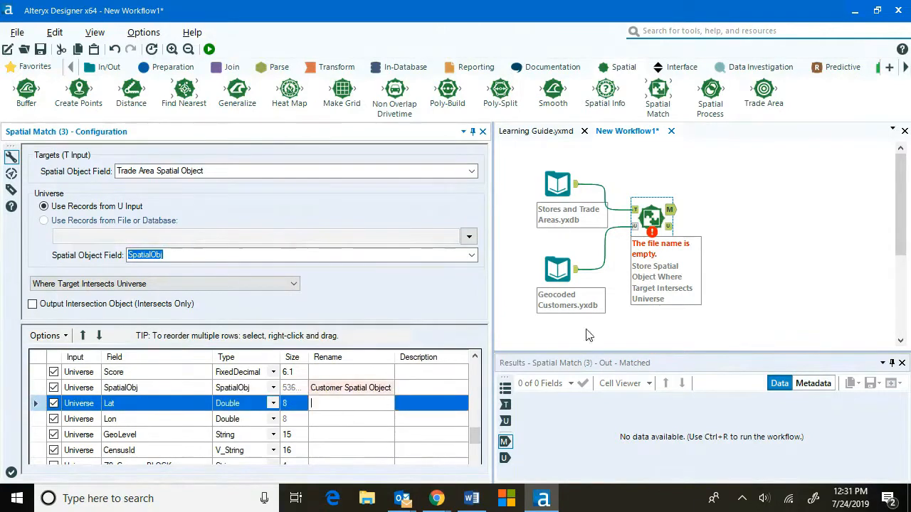
Attach a Browse tool to the Spatial Match matched output and run the workflow, viewing the resulting map.
click(754, 209)
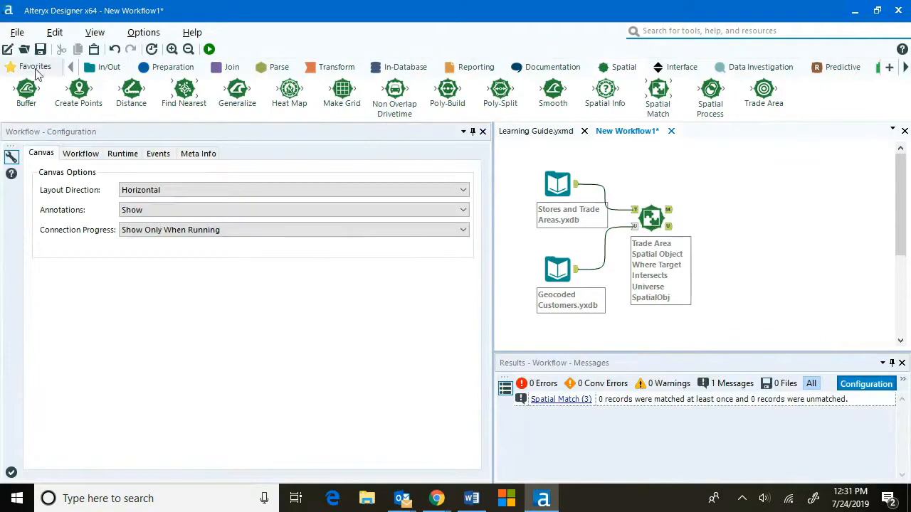
click(33, 66)
drag(26, 100, 720, 211)
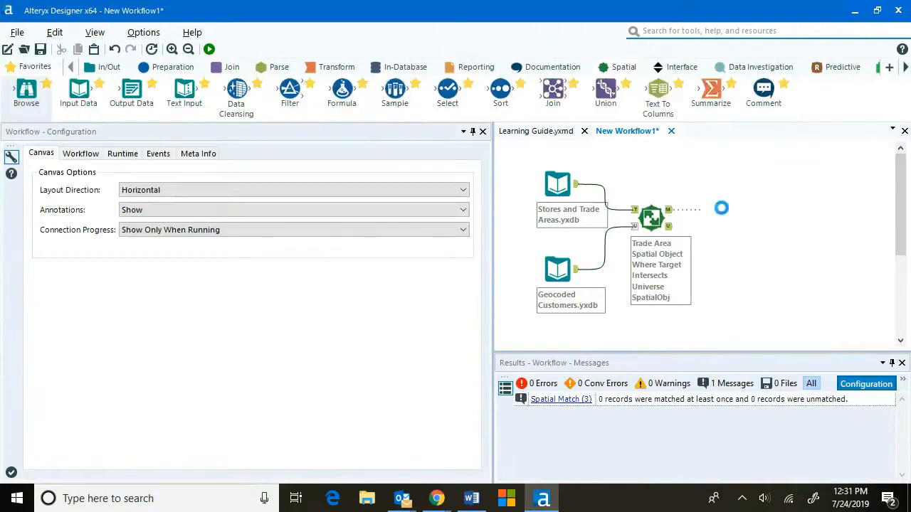
click(209, 49)
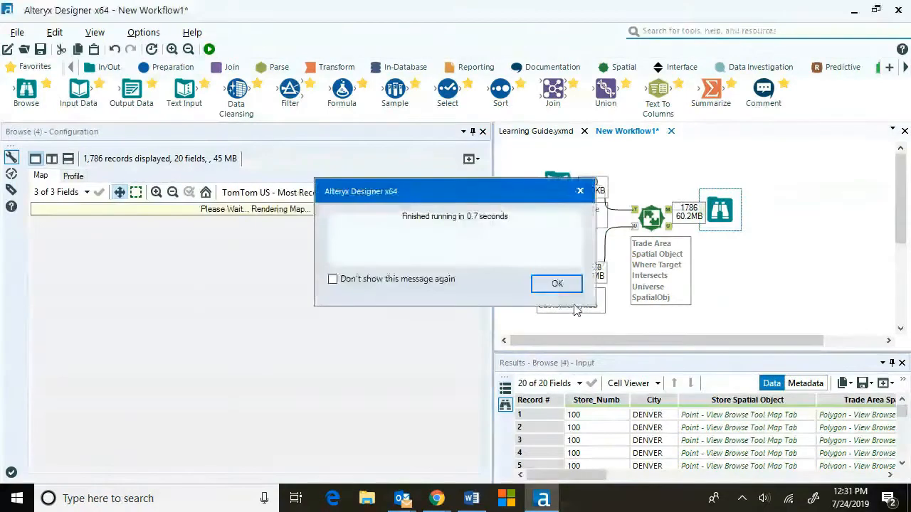
key(Return)
drag(493, 203, 318, 204)
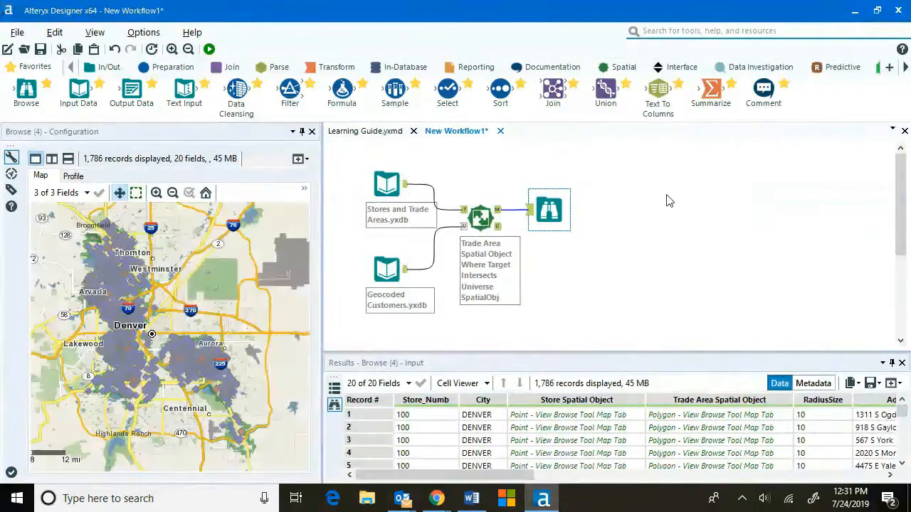
click(190, 375)
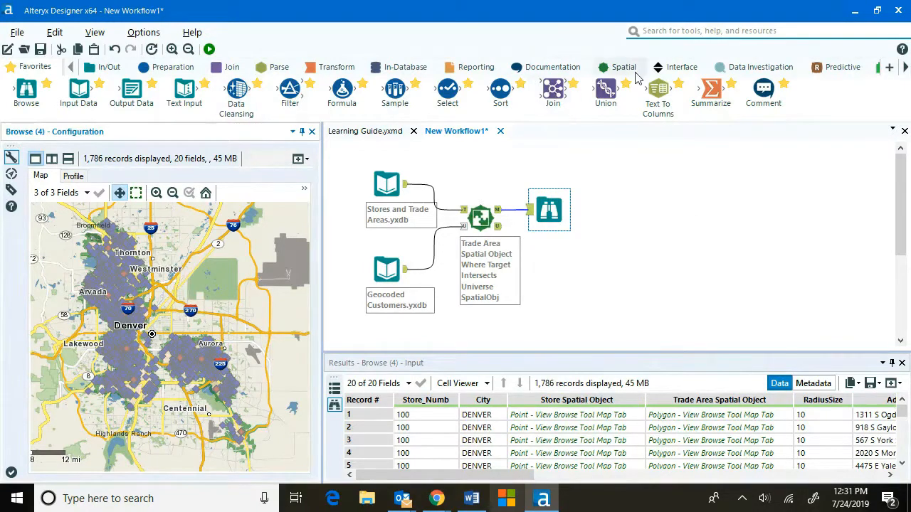
Add a Distance tool to the right and connect the Browse tool's output to it.
click(612, 67)
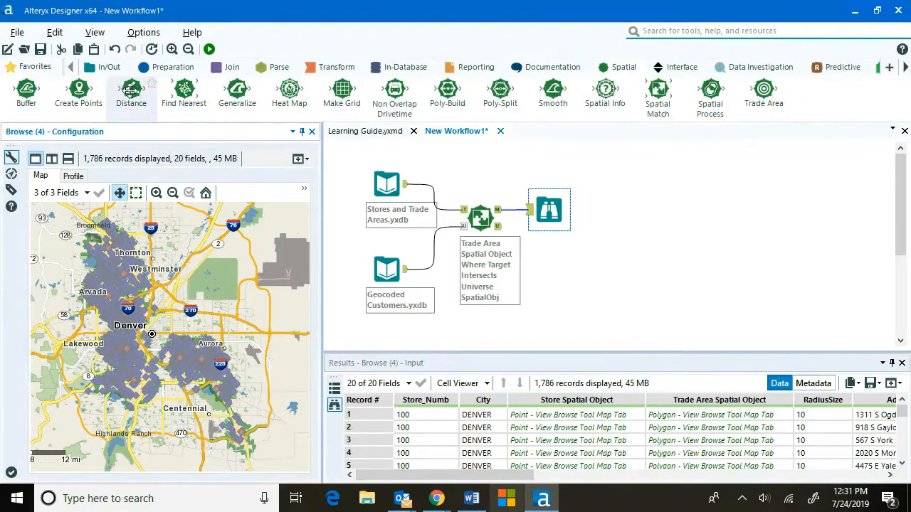
drag(130, 89, 629, 211)
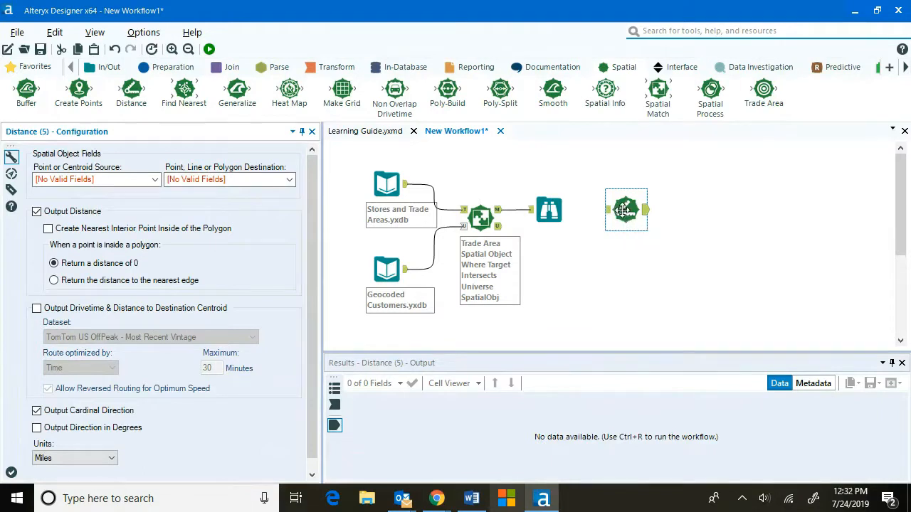
click(549, 210)
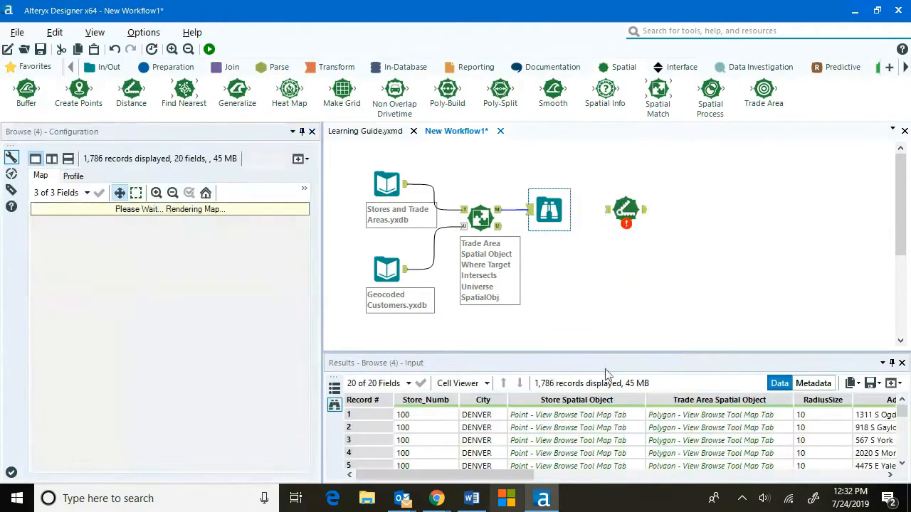
click(362, 419)
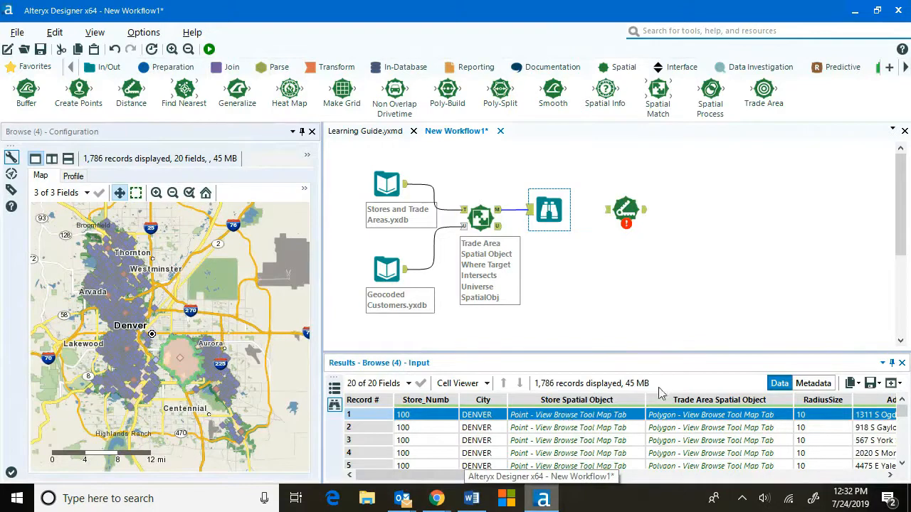
drag(483, 481, 802, 482)
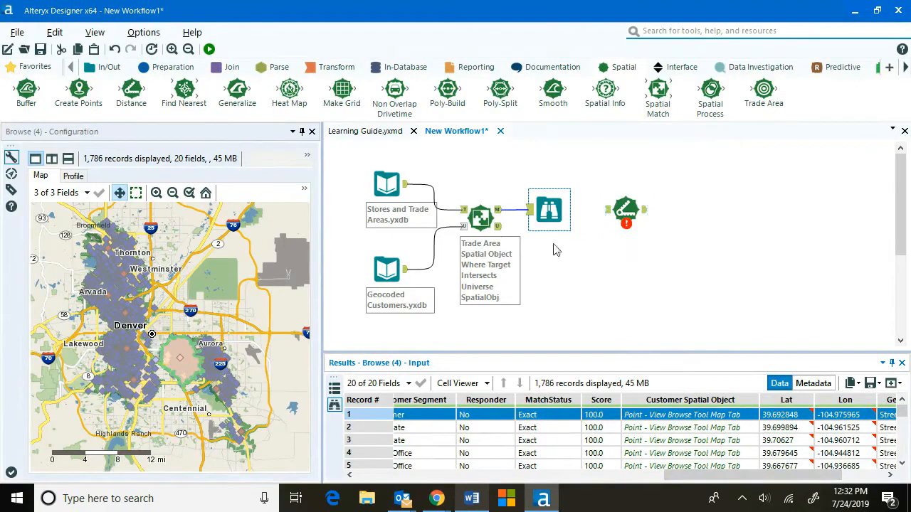
drag(545, 215, 609, 211)
click(625, 209)
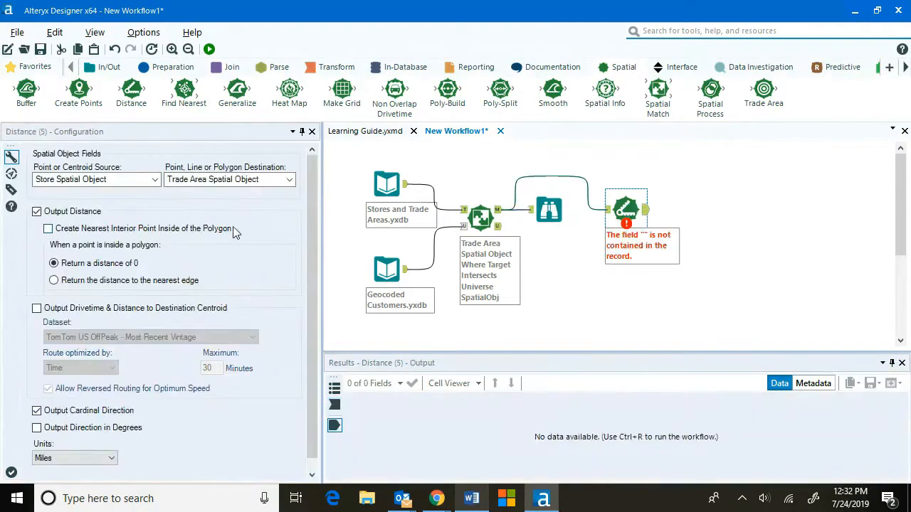
Set the Distance tool's source to Customer Spatial Object and its destination to Store Spatial Object.
click(155, 182)
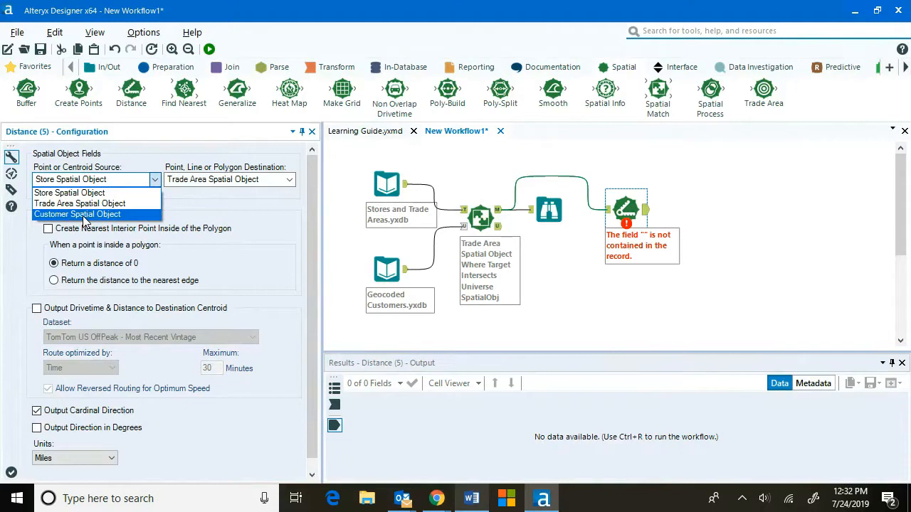
click(83, 216)
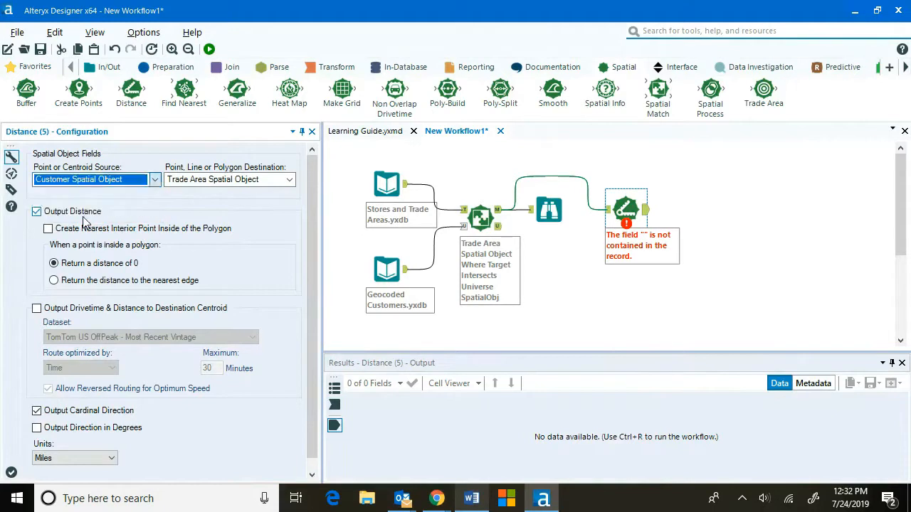
click(288, 180)
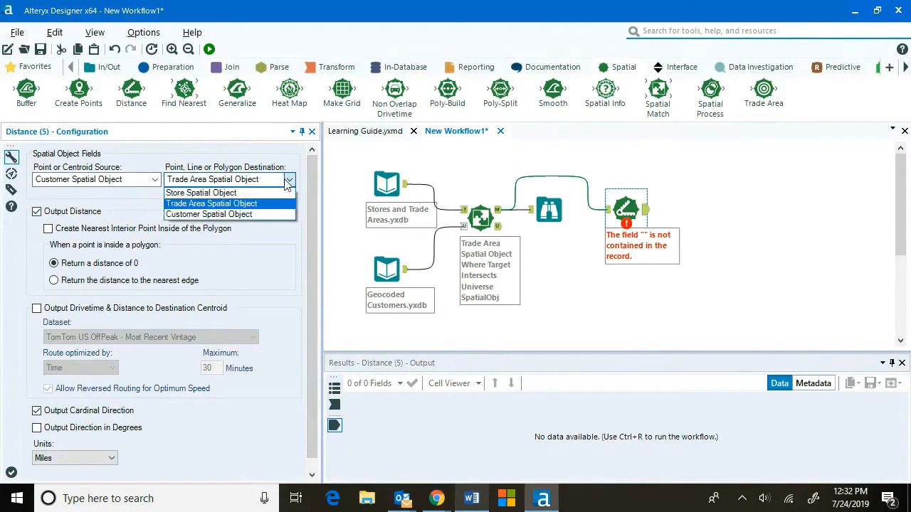
click(223, 194)
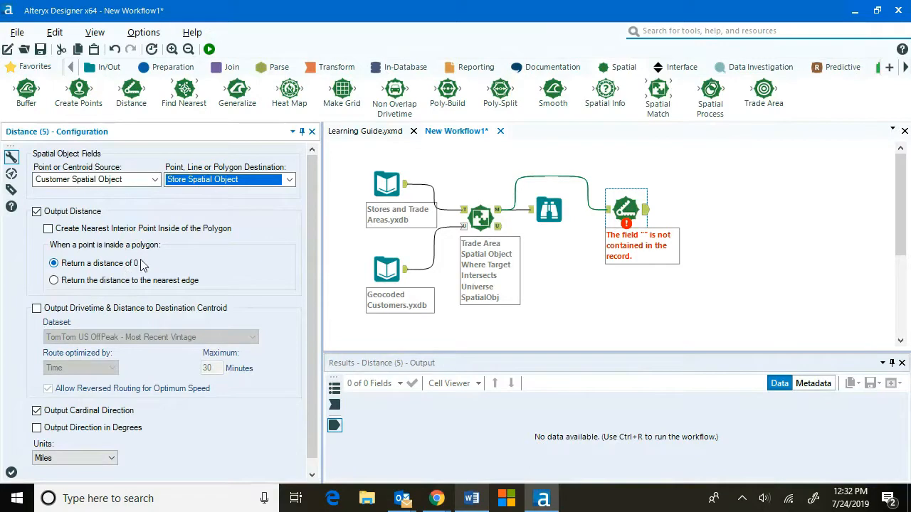
Enable drivetime and distance output using the TomTom US OffPeak - Most Recent Vintage dataset, with units in Miles.
scroll(190, 263, down, 1)
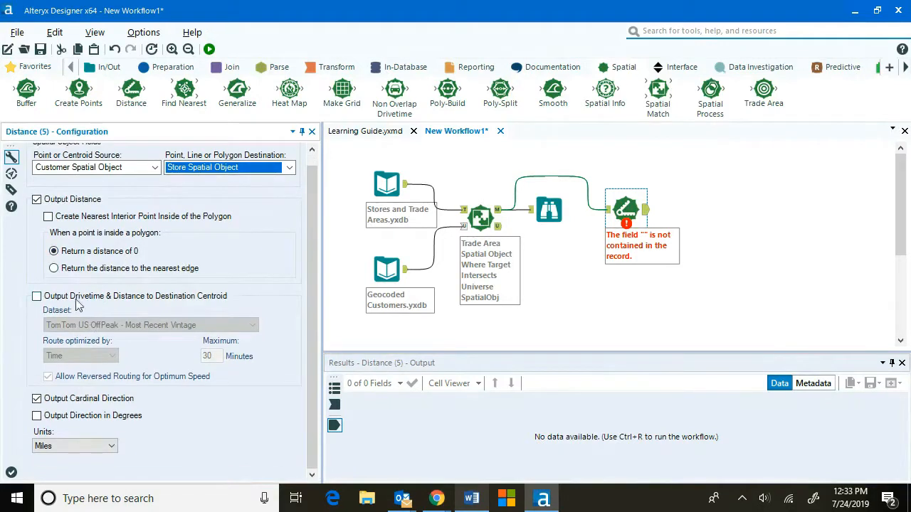
click(37, 297)
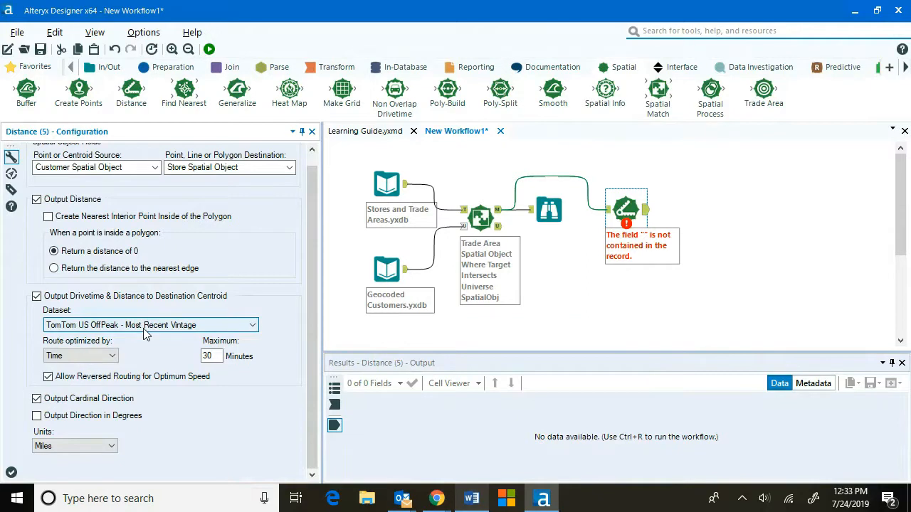
click(145, 325)
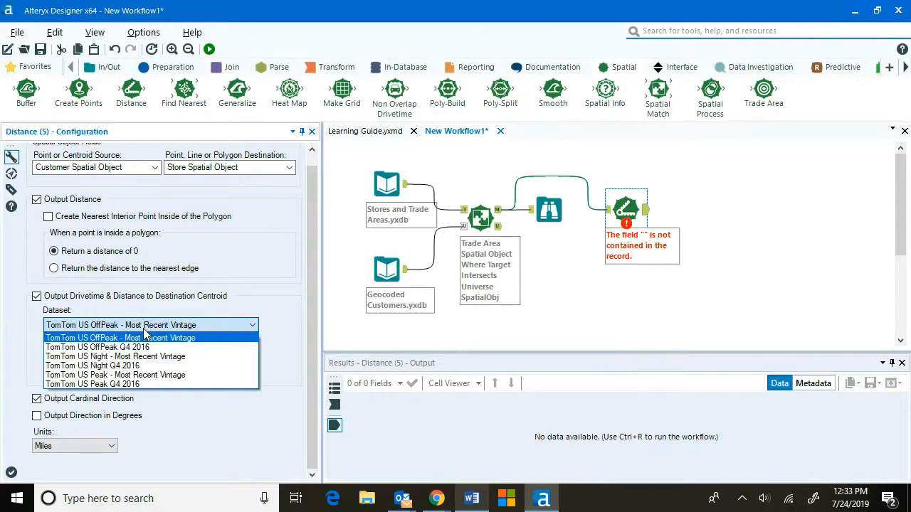
click(146, 338)
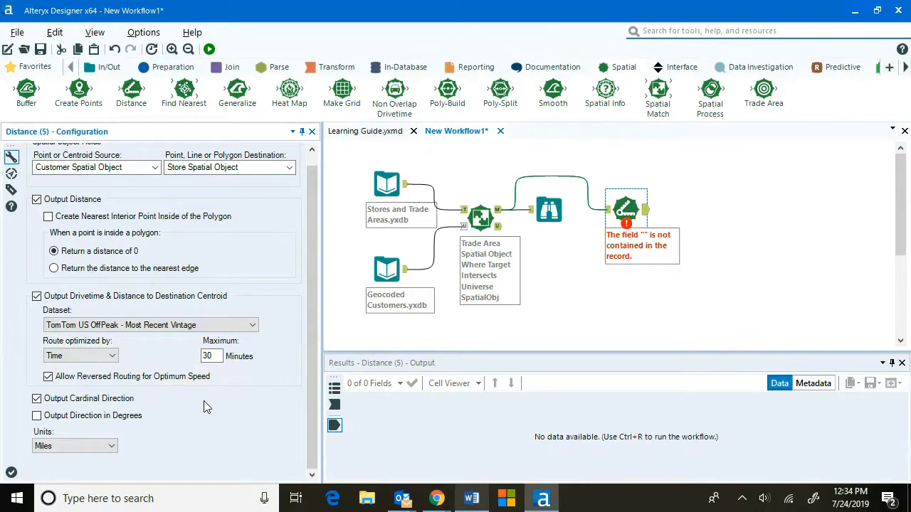
click(109, 449)
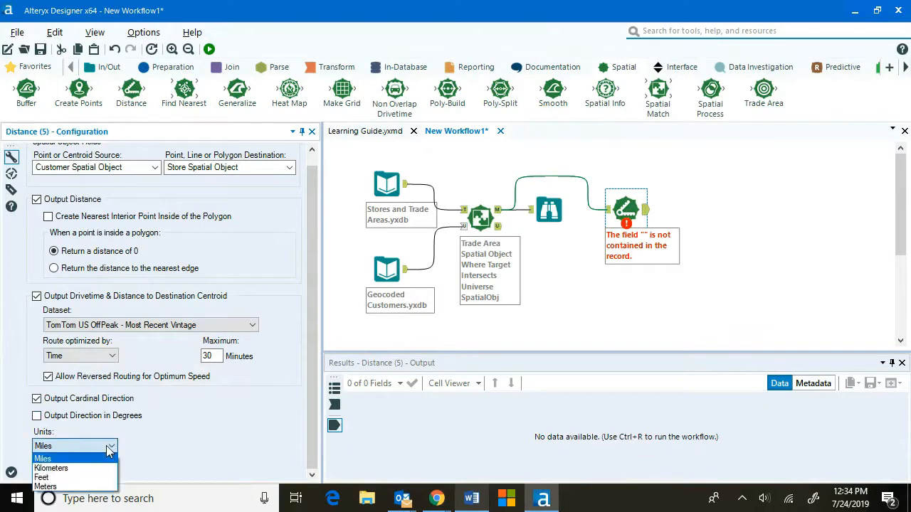
click(106, 459)
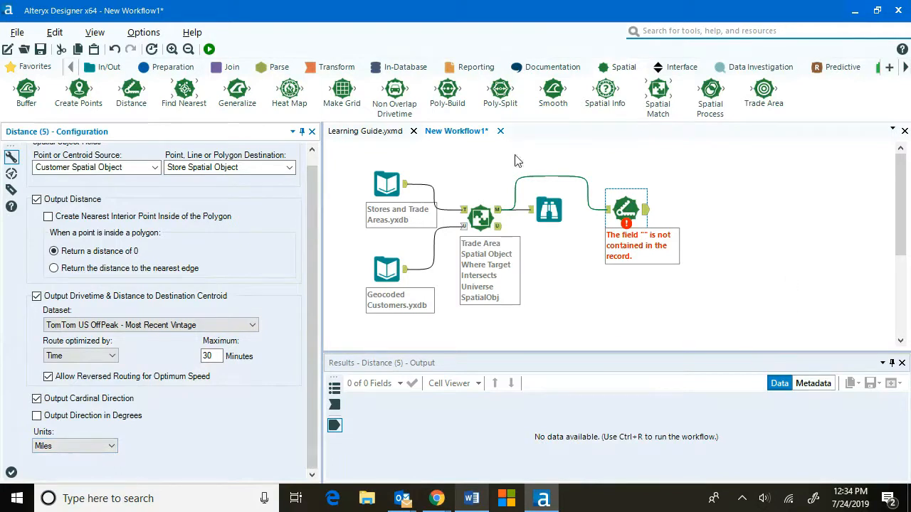
Attach a Browse tool to the Distance tool's output and run the workflow.
click(32, 66)
drag(27, 90, 694, 211)
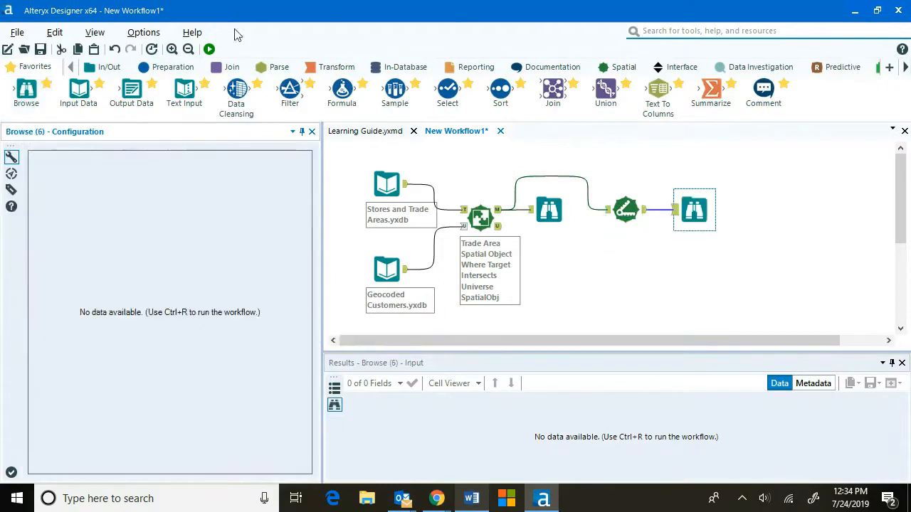
click(209, 48)
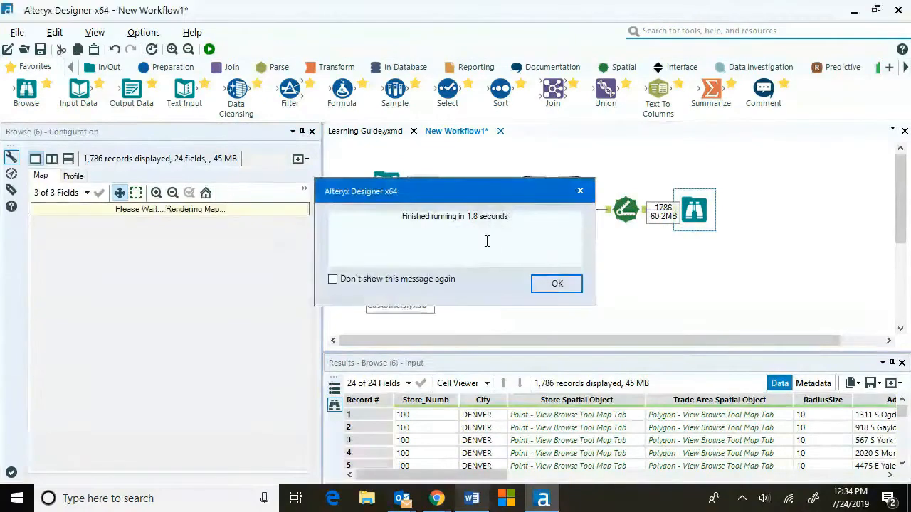
click(550, 282)
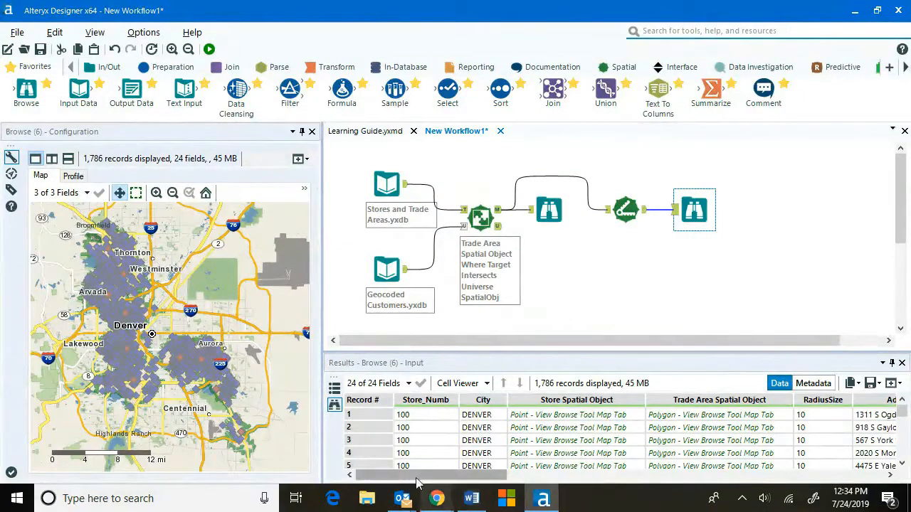
Inspect the distance, direction and drive-time columns and the first record's location on the map.
drag(422, 479, 838, 502)
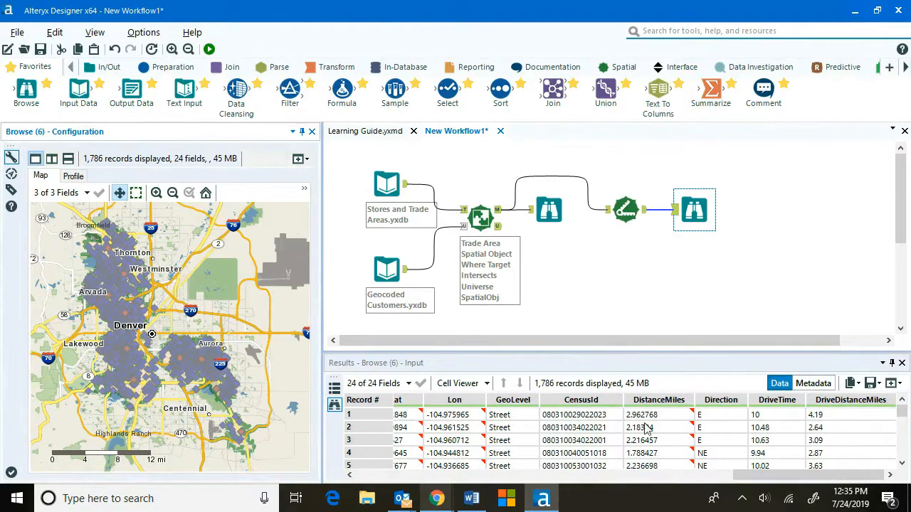
mouse_move(636, 424)
click(353, 414)
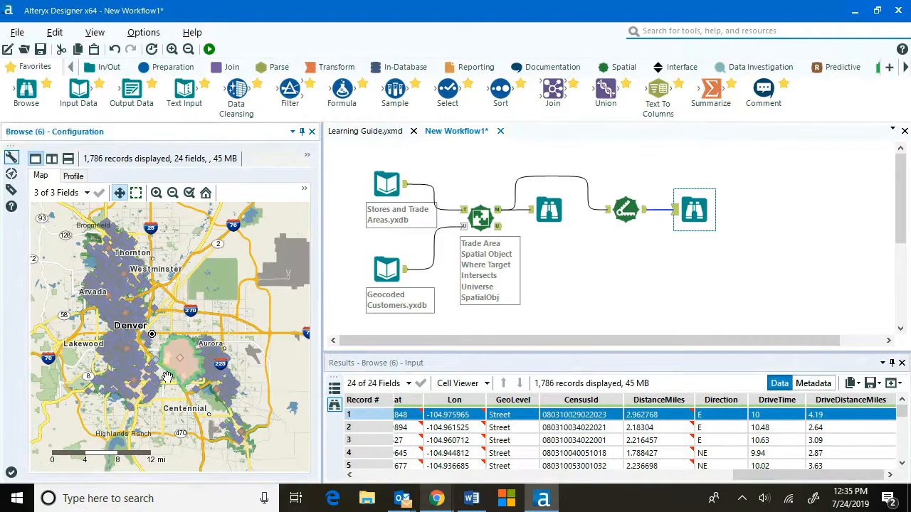
scroll(167, 377, up, 1)
scroll(167, 377, up, 2)
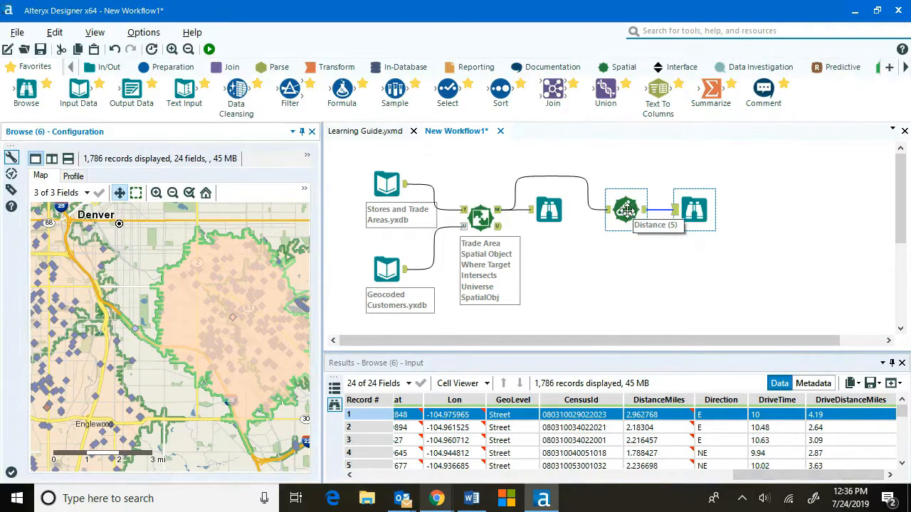
Add a Find Nearest tool below the Distance tool.
click(629, 68)
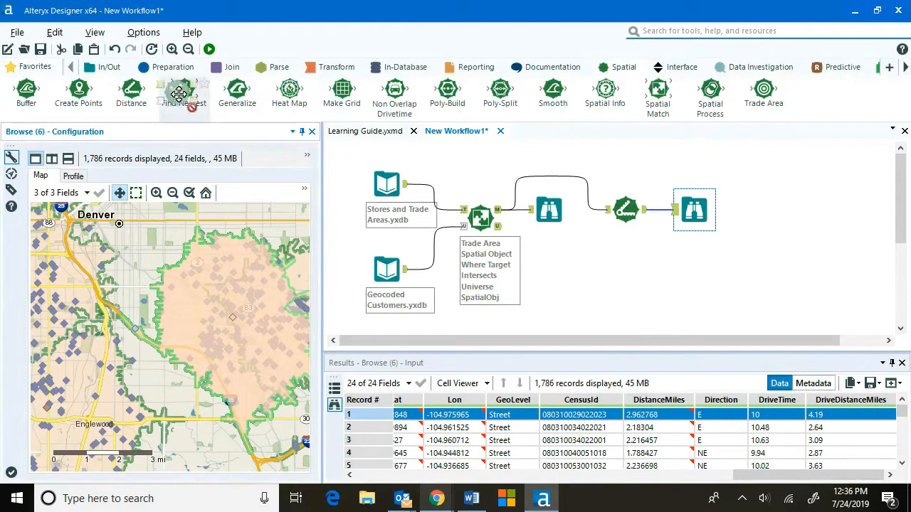
mouse_move(176, 91)
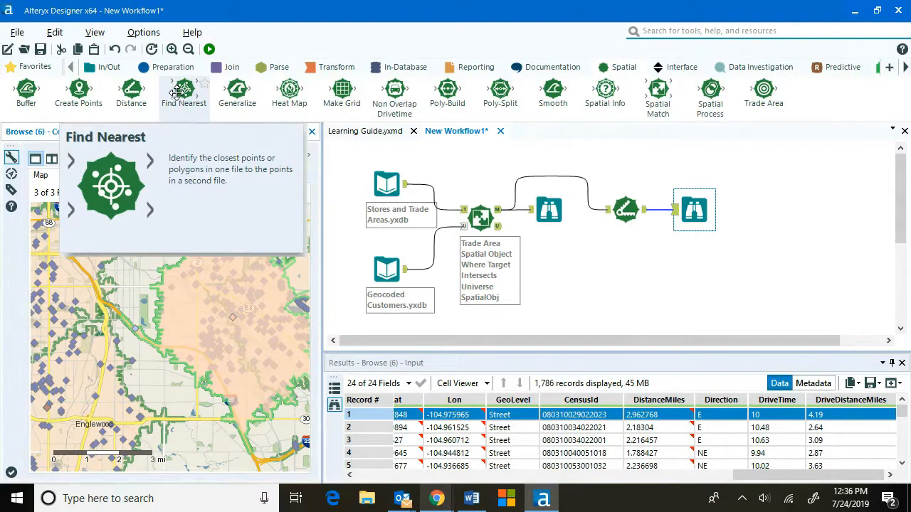
drag(180, 91, 629, 299)
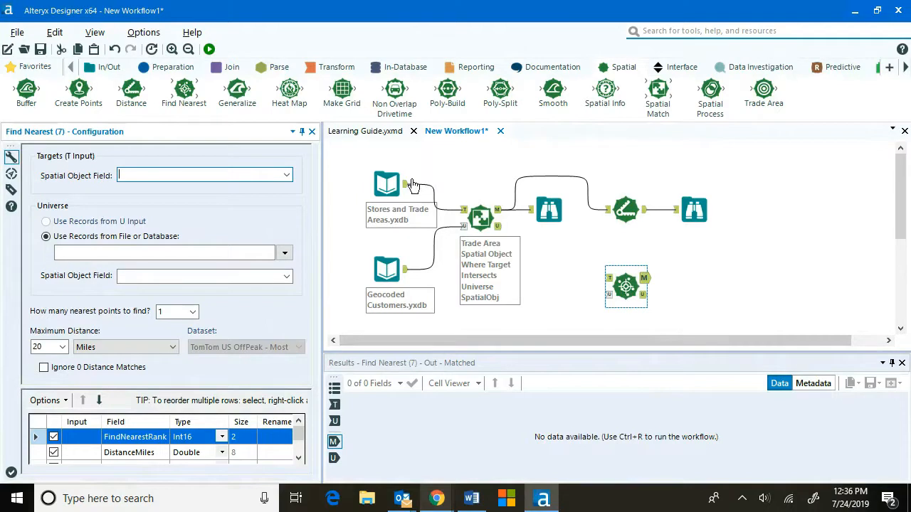
Connect the stores to the Find Nearest target input and the customers to its universe input.
drag(410, 184, 609, 278)
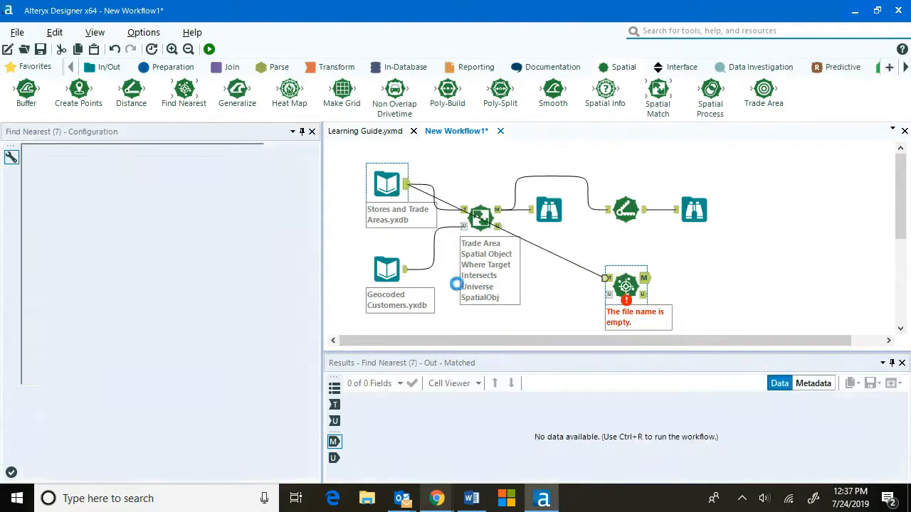
drag(407, 269, 606, 296)
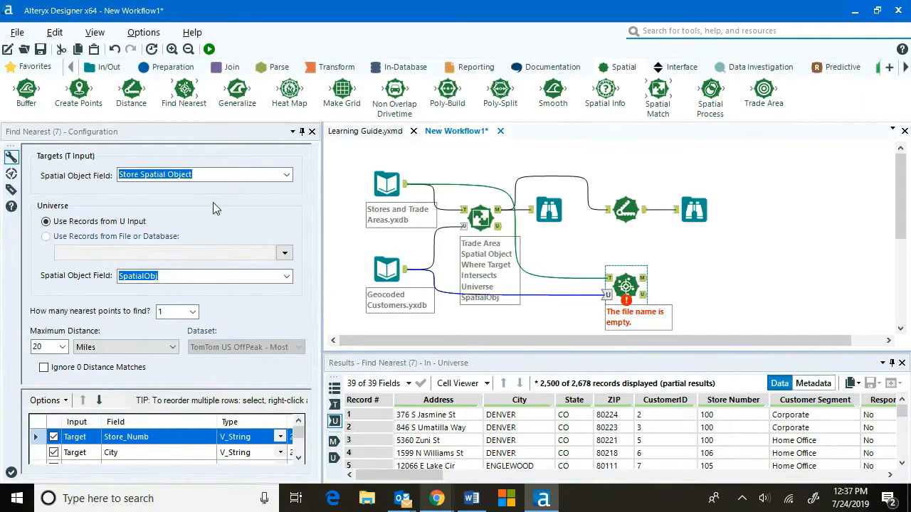
click(286, 175)
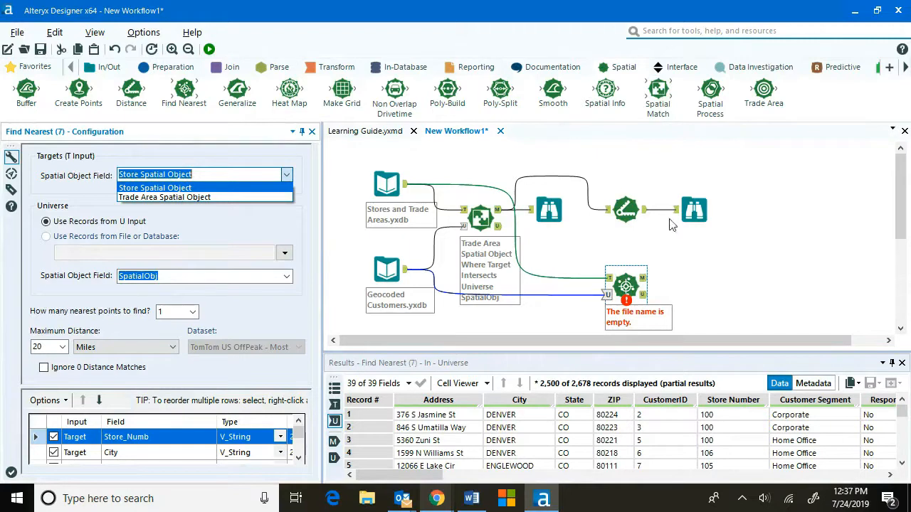
Delete both connections leading into the Find Nearest tool.
click(582, 294)
key(Delete)
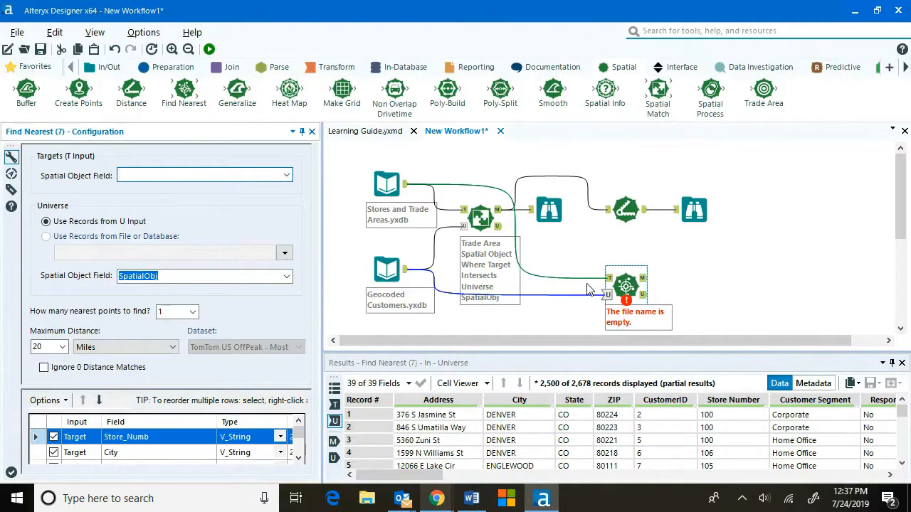
click(573, 298)
key(Delete)
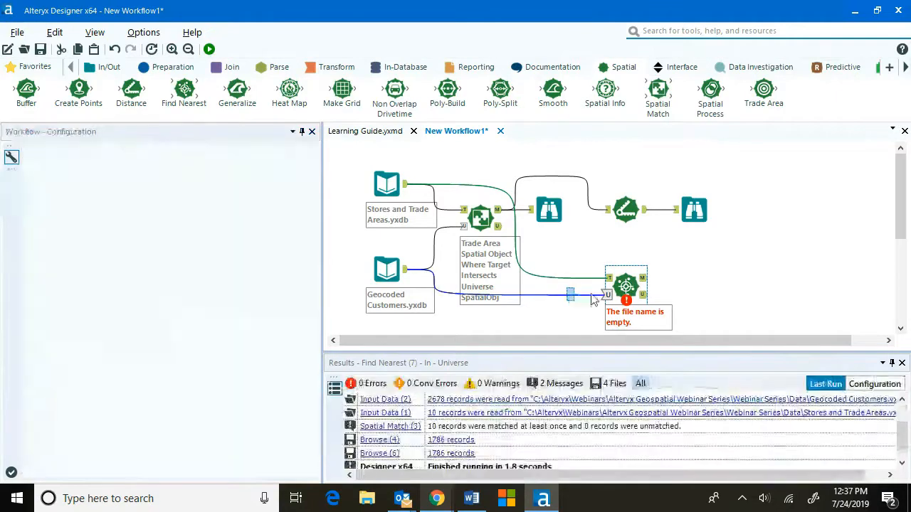
click(601, 301)
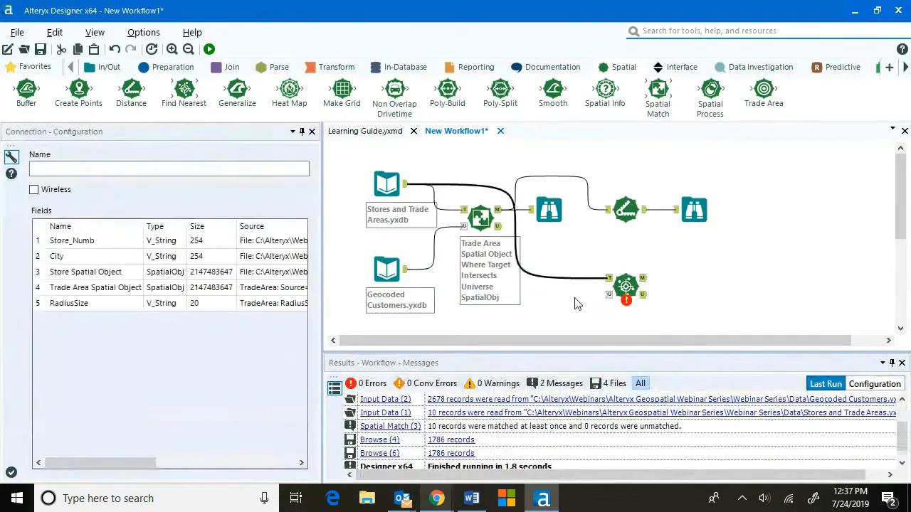
key(Delete)
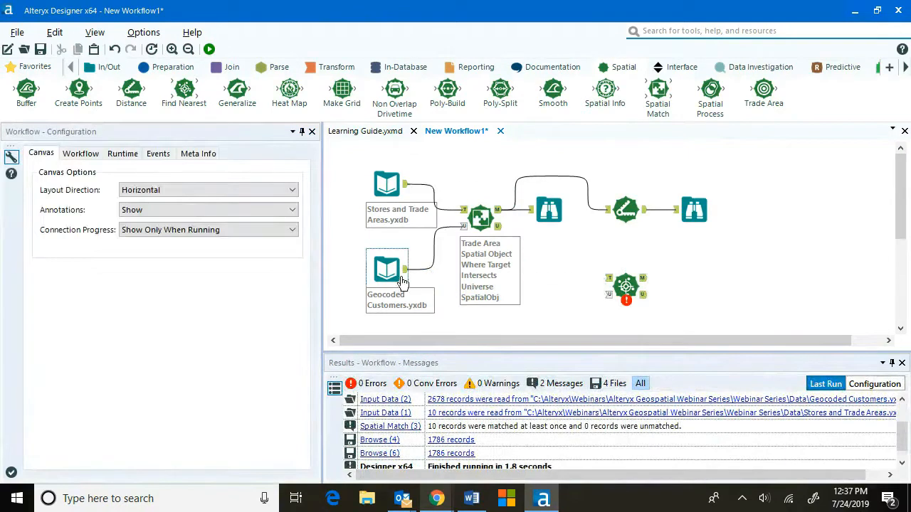
Connect the customers to the Find Nearest target input and the stores to its universe input.
drag(407, 271, 608, 282)
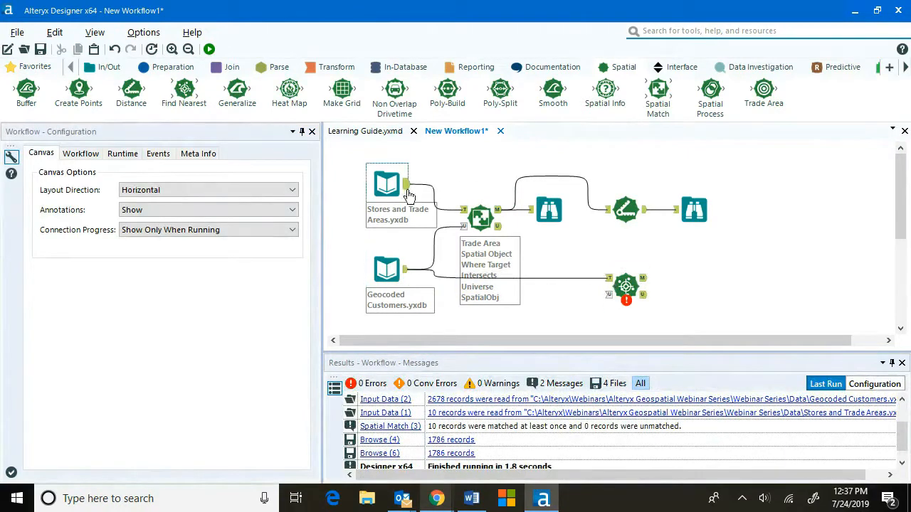
drag(406, 186, 609, 294)
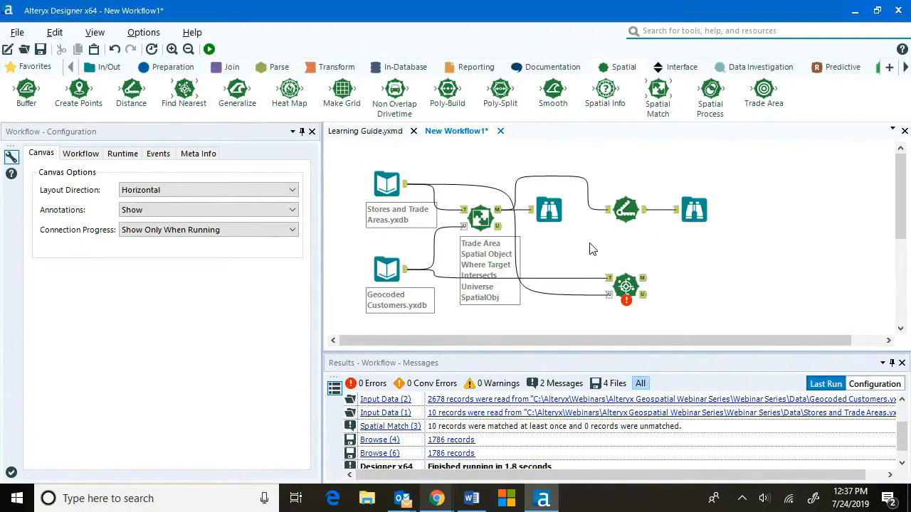
click(628, 283)
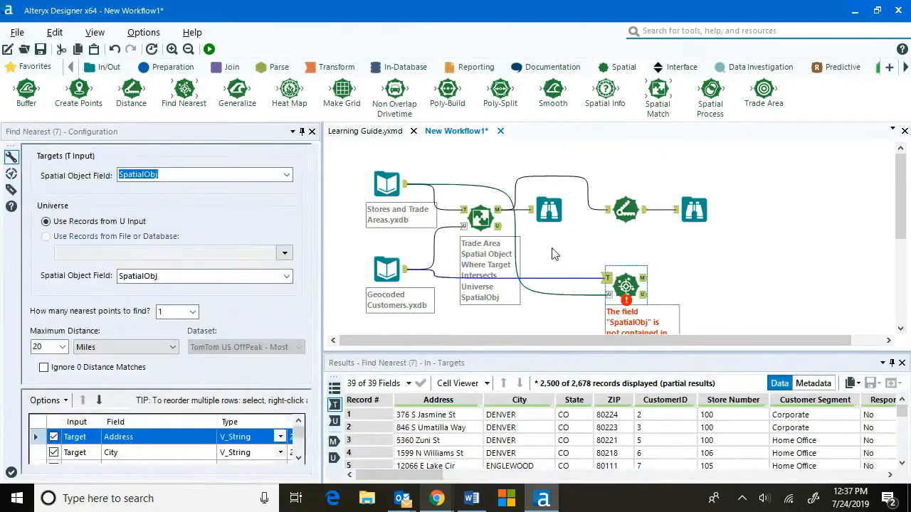
Set the Find Nearest target spatial field to SpatialObj and the universe spatial field to Store Spatial Object.
click(287, 175)
click(286, 187)
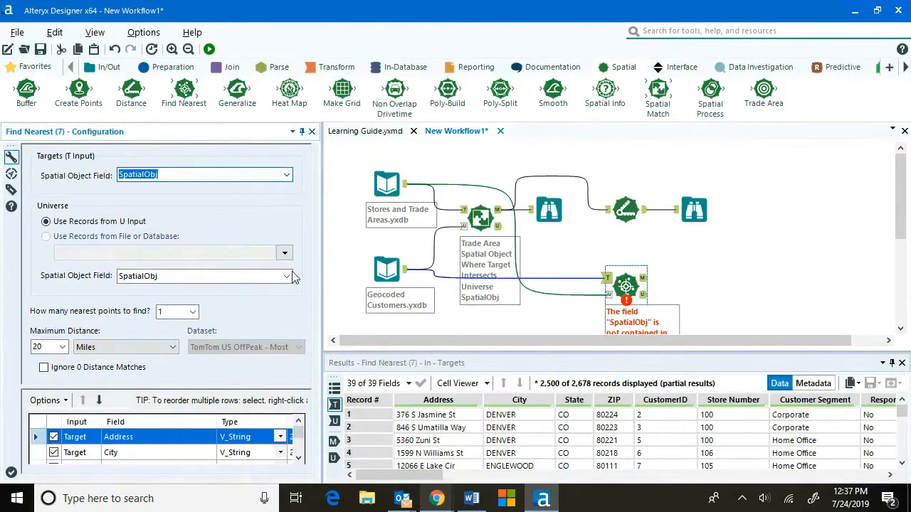
click(288, 277)
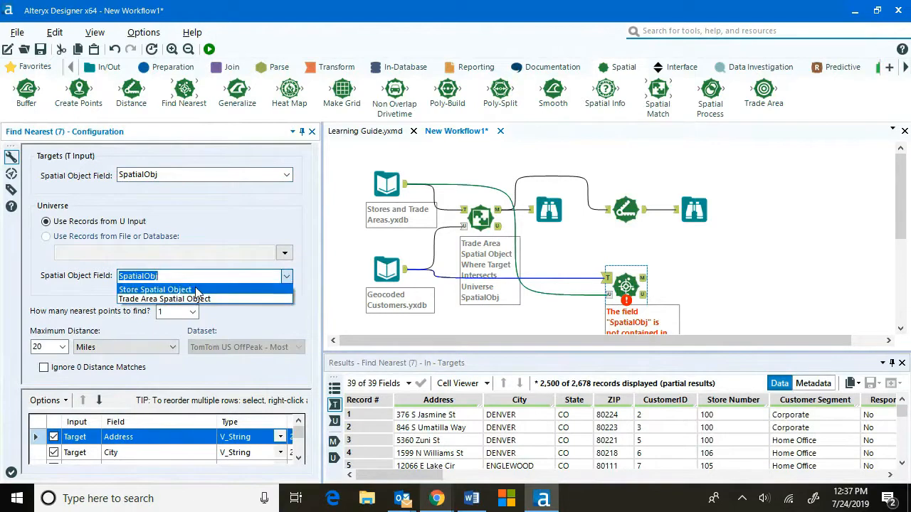
click(196, 290)
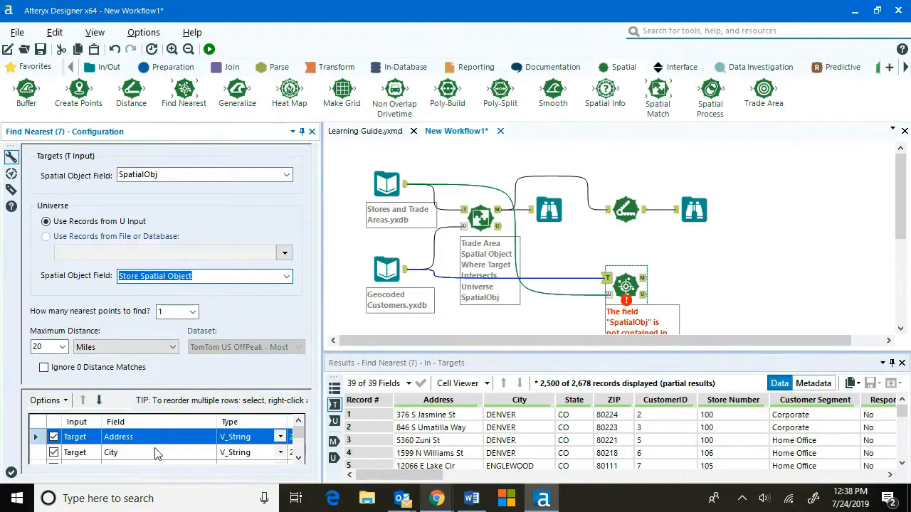
Scroll through the Find Nearest output field list.
scroll(157, 454, down, 5)
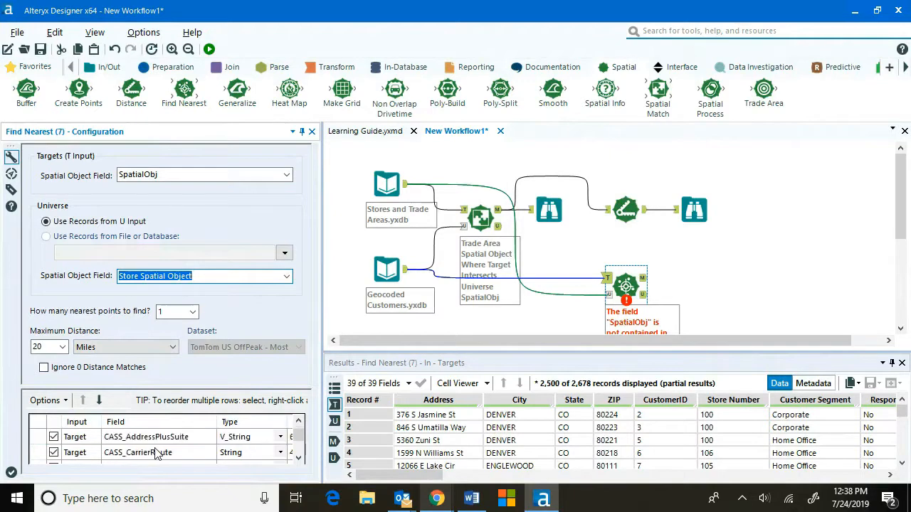
scroll(156, 454, down, 6)
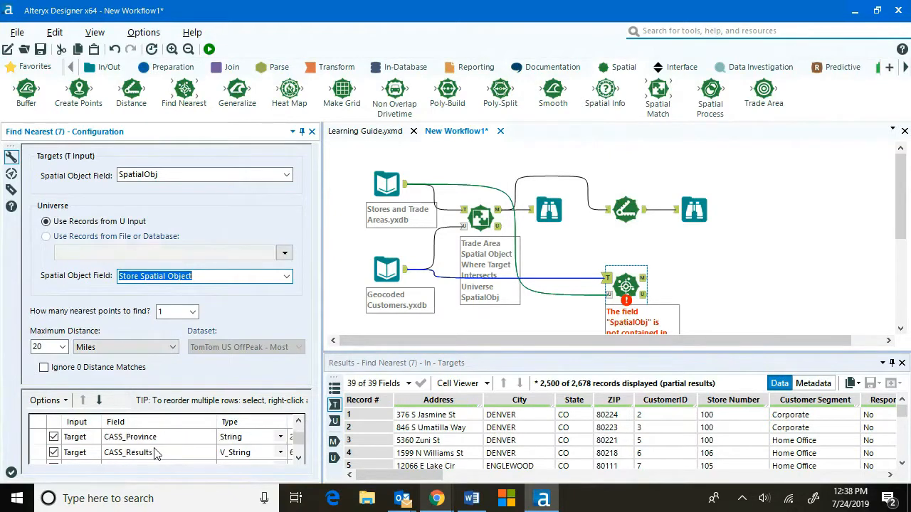
scroll(157, 453, down, 8)
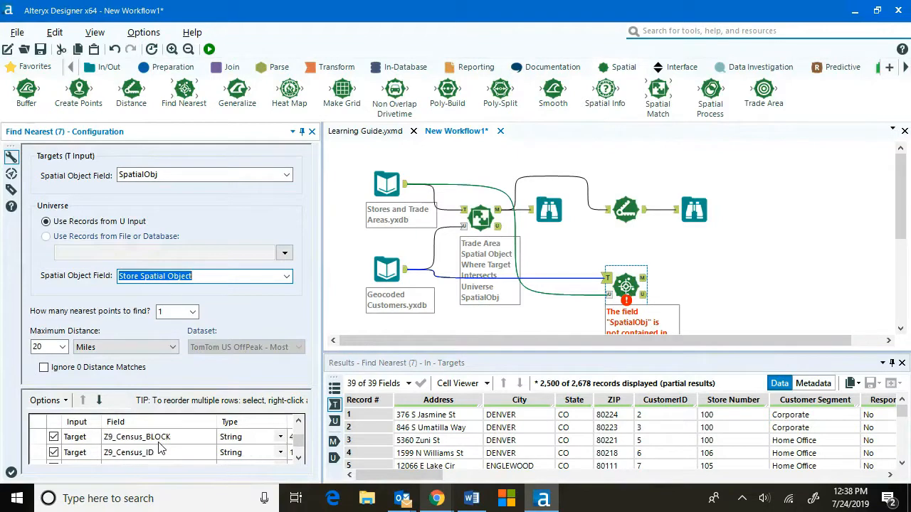
Review the top of the Find Nearest output field list.
scroll(162, 445, up, 15)
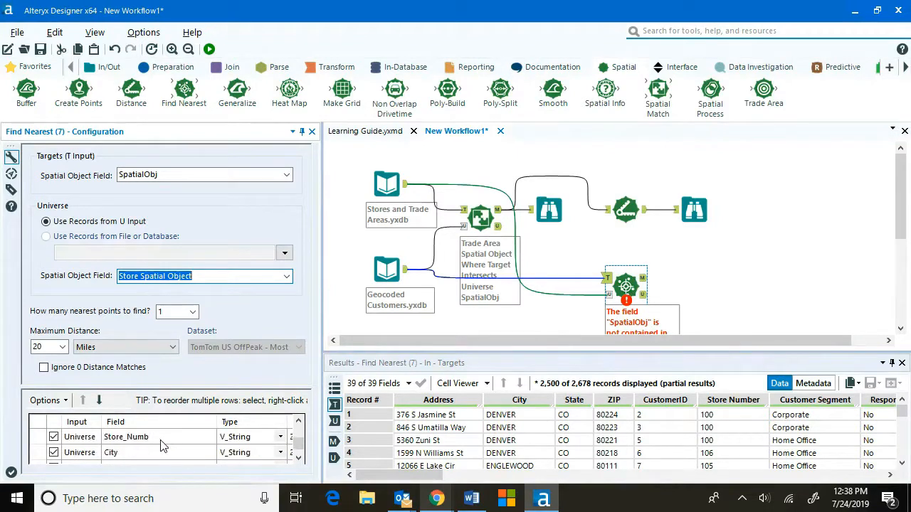
scroll(162, 442, up, 5)
click(162, 440)
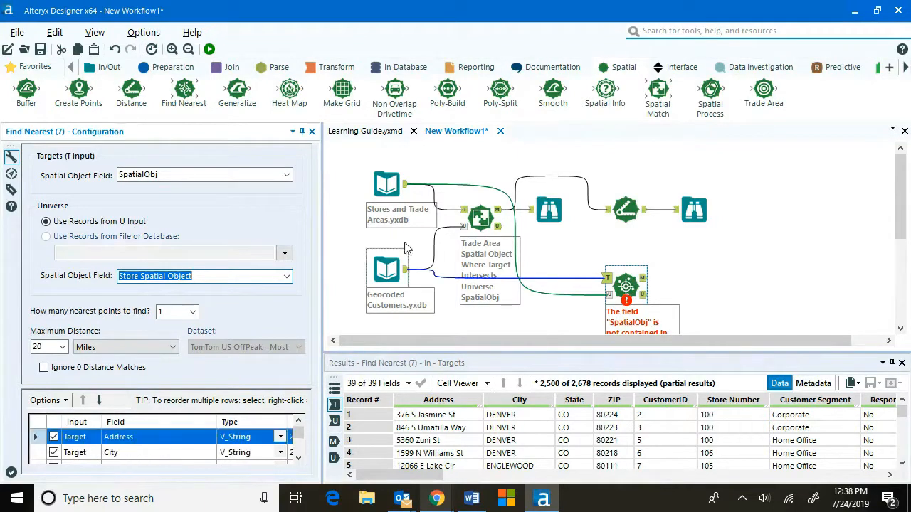
Add a Browse tool after the Find Nearest match output and run the workflow.
click(29, 66)
drag(26, 89, 697, 279)
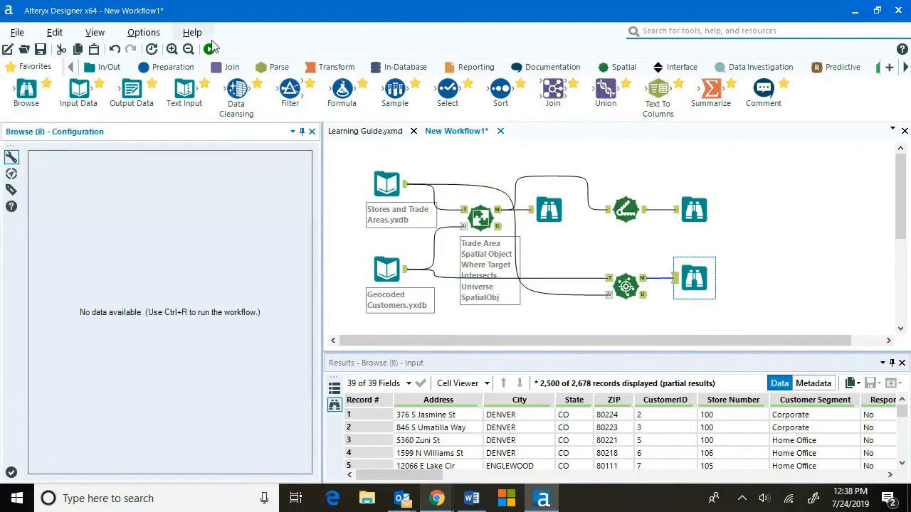
click(210, 48)
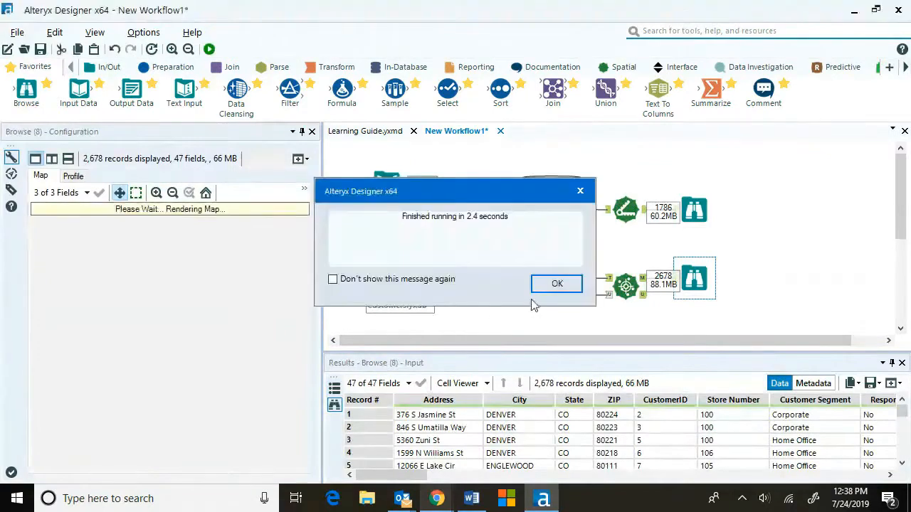
click(555, 284)
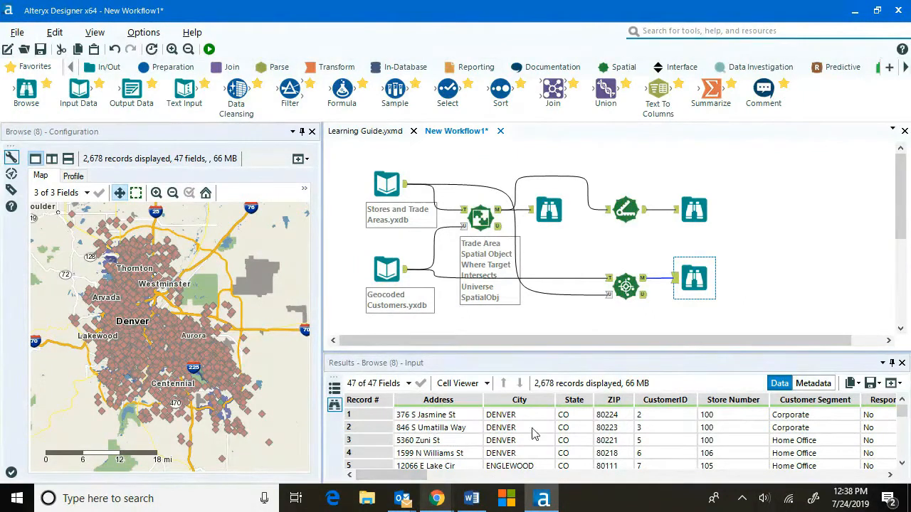
Inspect the nearest-store distance columns and the first customer's trade area on the Browse map.
click(626, 286)
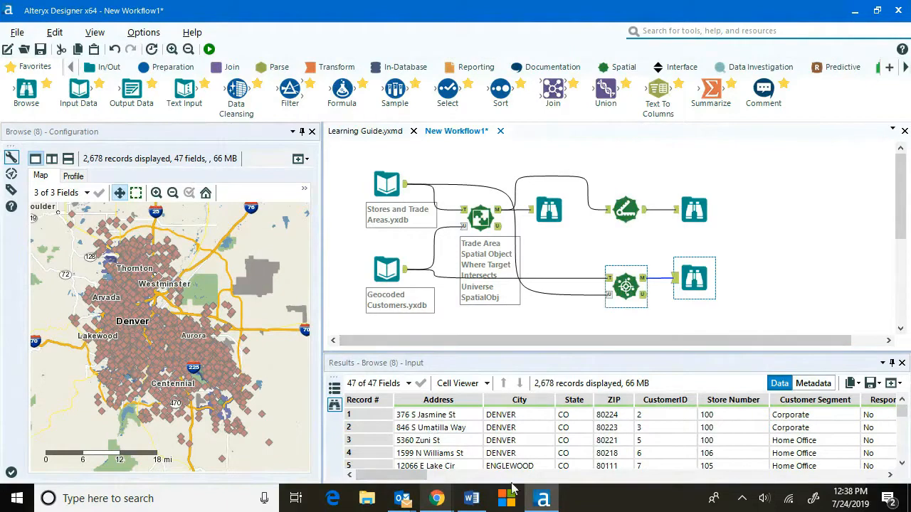
drag(406, 477, 834, 498)
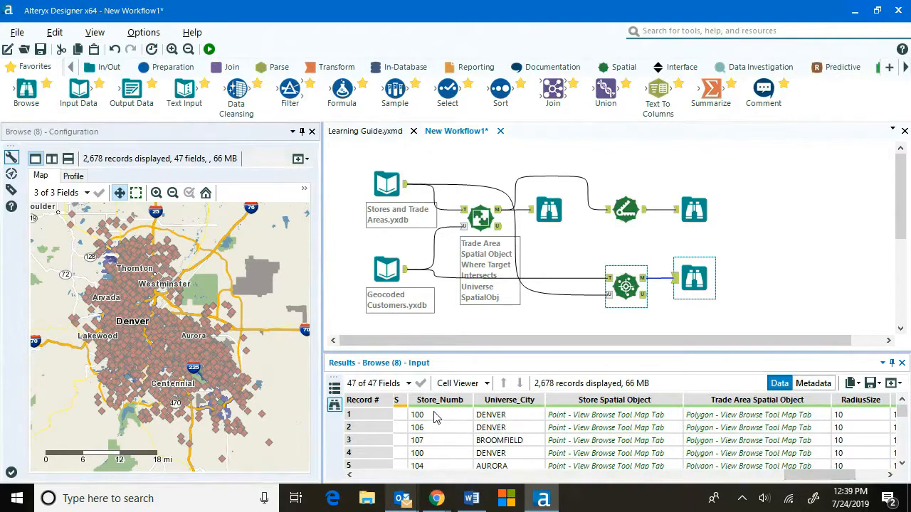
drag(792, 474, 826, 475)
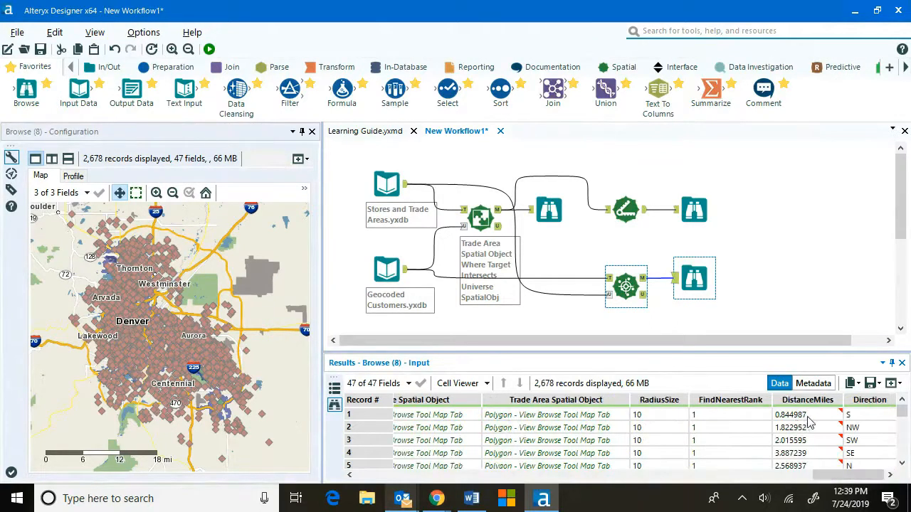
mouse_move(810, 423)
click(351, 415)
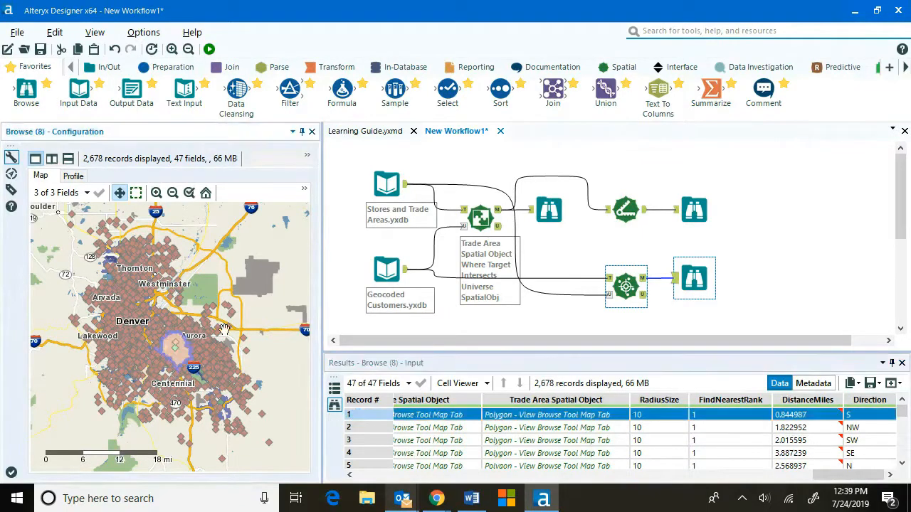
scroll(178, 352, up, 2)
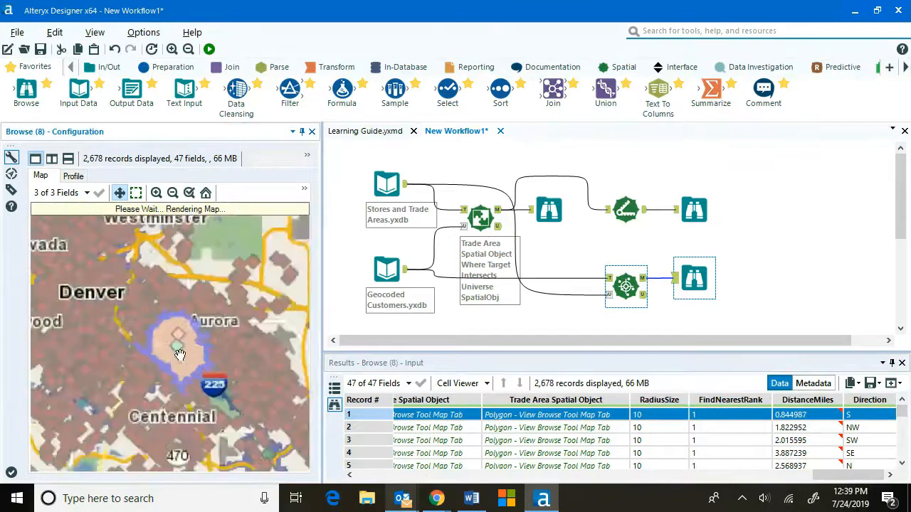
scroll(179, 354, up, 2)
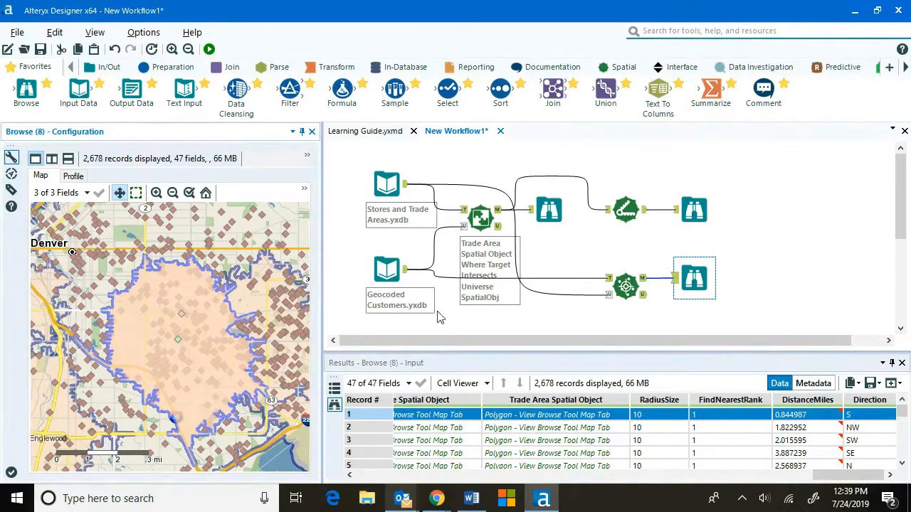
Set Find Nearest to find 3 nearest points within a maximum distance of 50 miles and rerun the workflow.
click(627, 286)
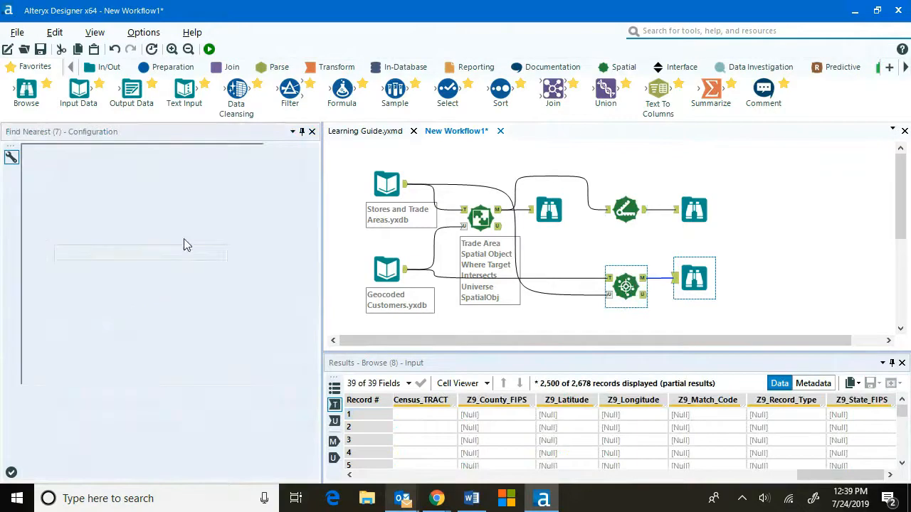
click(193, 312)
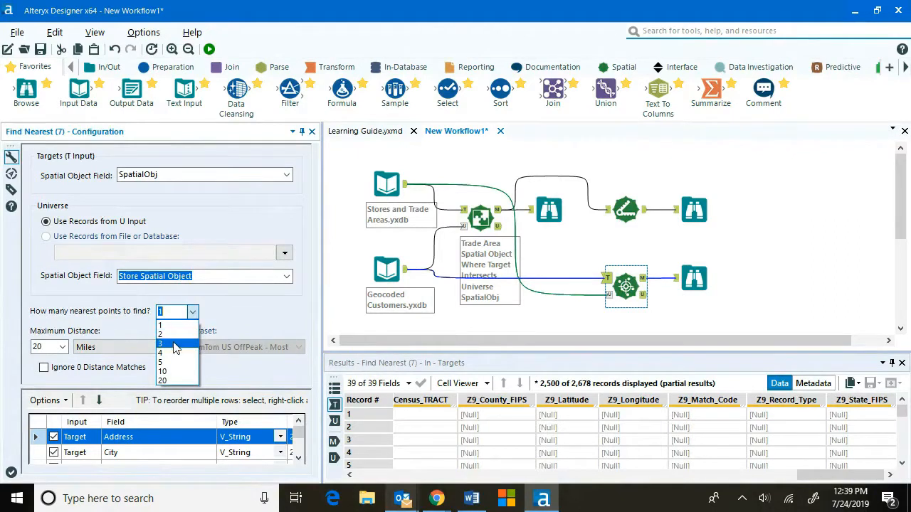
click(176, 345)
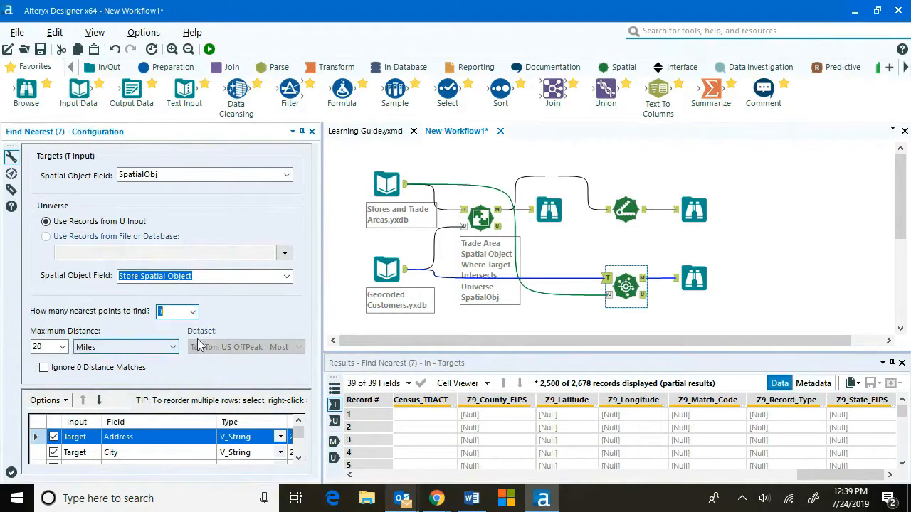
double_click(48, 347)
text(50)
click(209, 49)
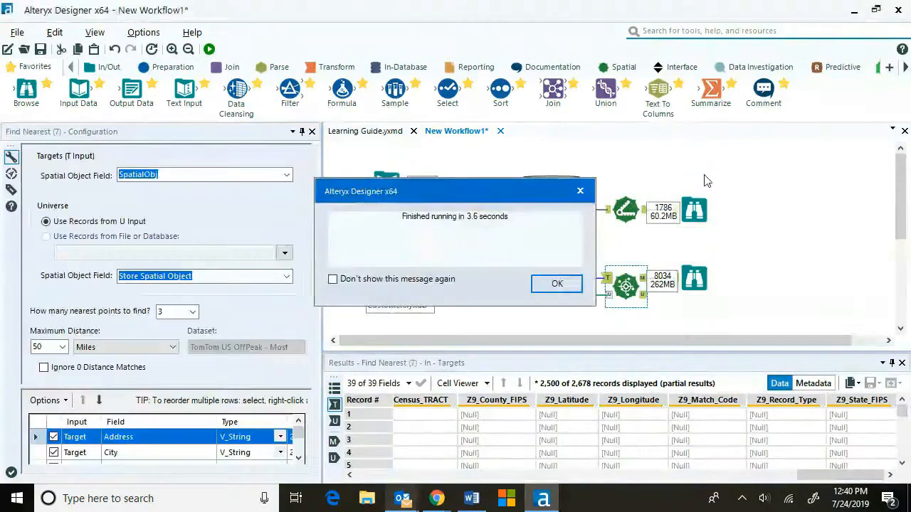
click(559, 284)
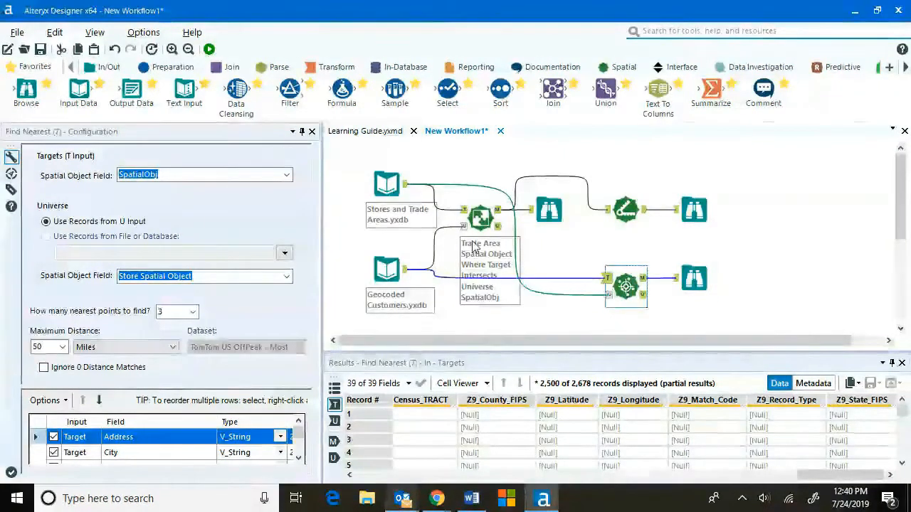
Set the workflow canvas Connection Progress option to Show.
click(341, 245)
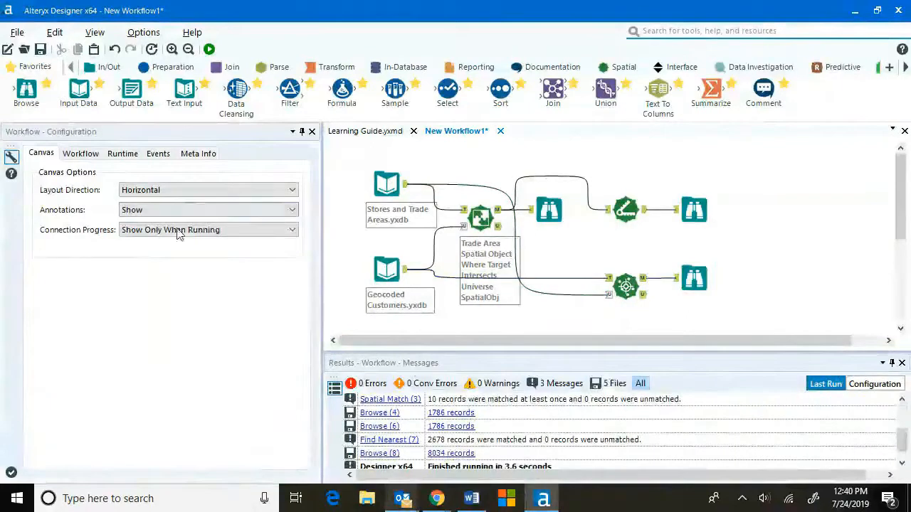
click(178, 233)
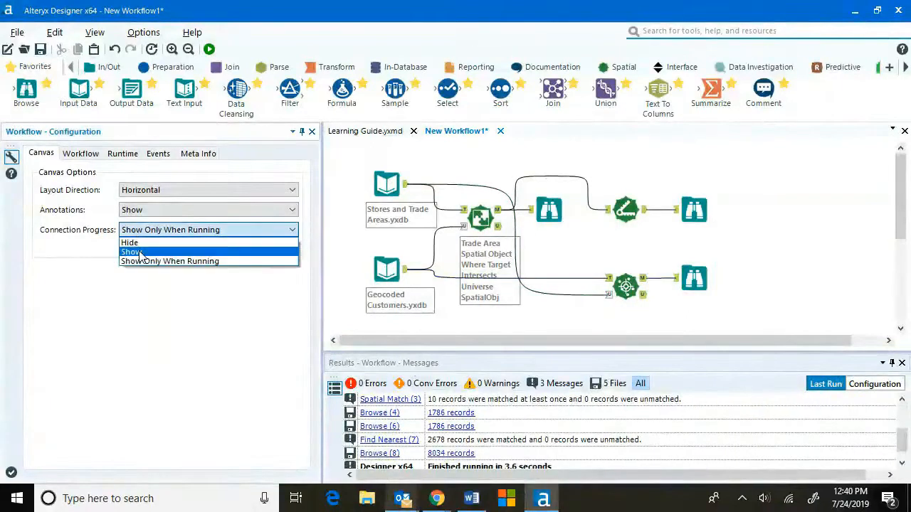
click(142, 253)
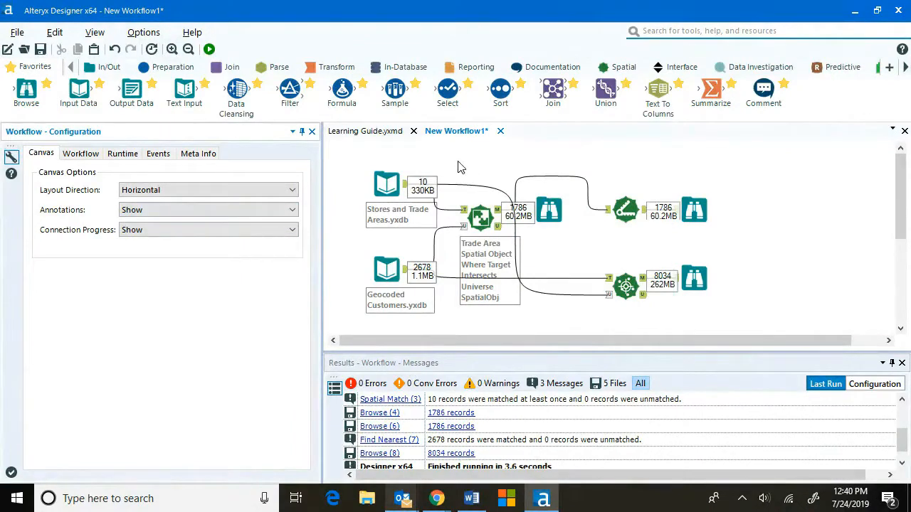
click(152, 229)
click(152, 230)
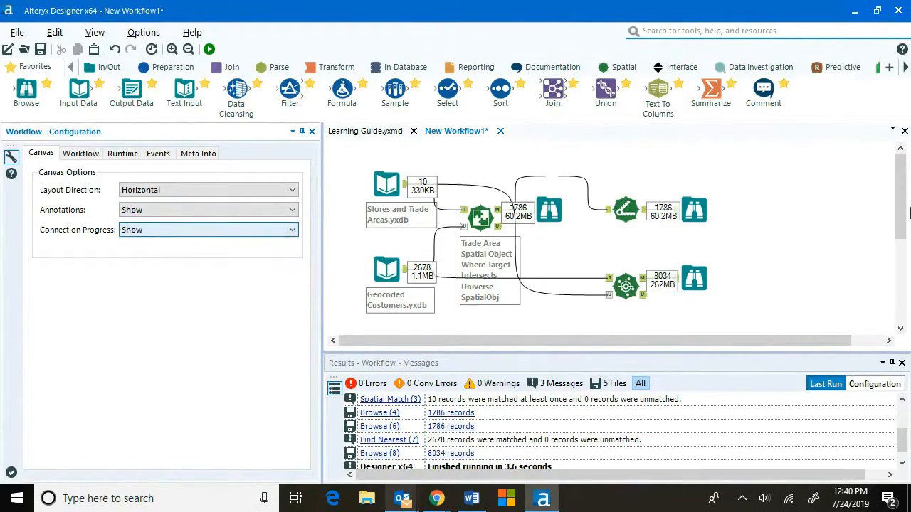
Examine the three nearest stores returned for the first customer in the Browse results and map.
click(708, 283)
drag(773, 475, 377, 481)
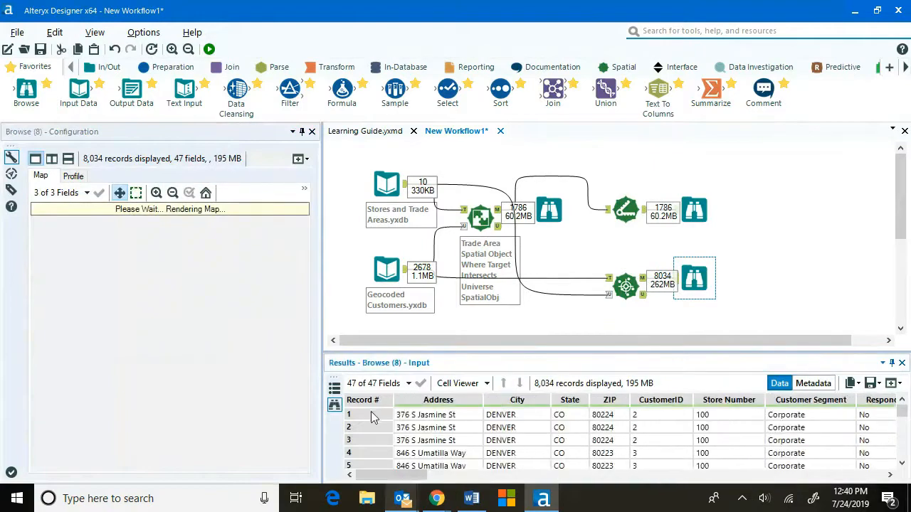
drag(363, 414, 364, 442)
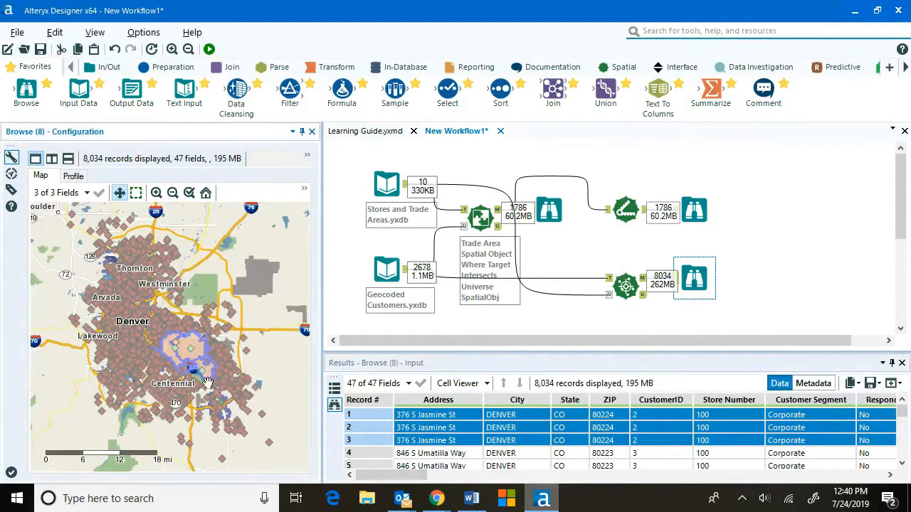
drag(410, 477, 843, 475)
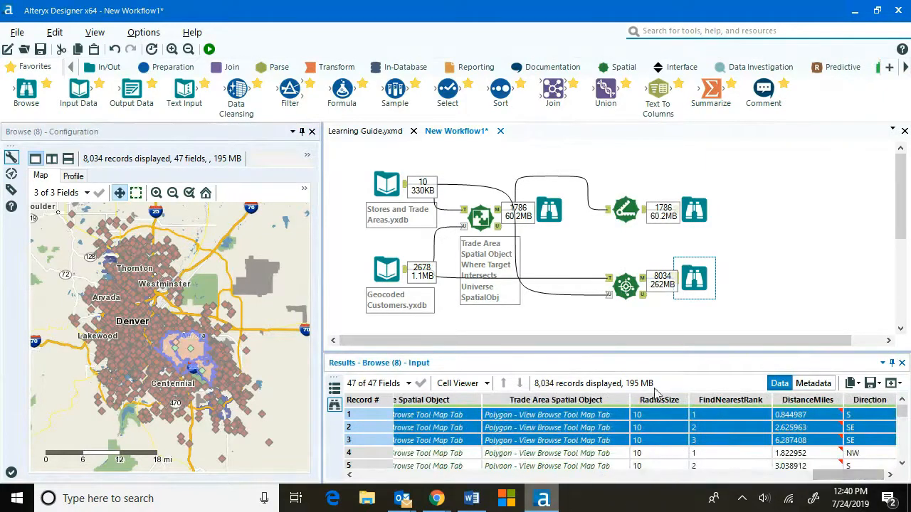
drag(840, 482, 818, 477)
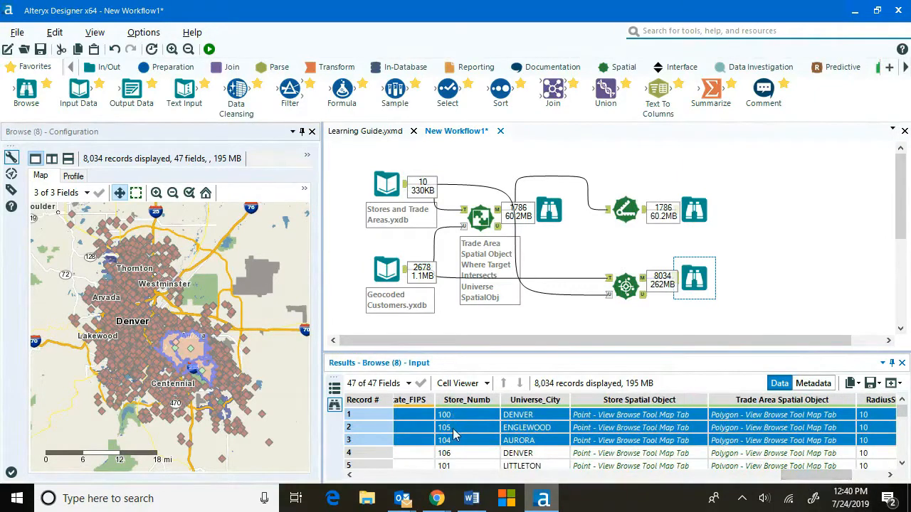
drag(815, 475, 851, 475)
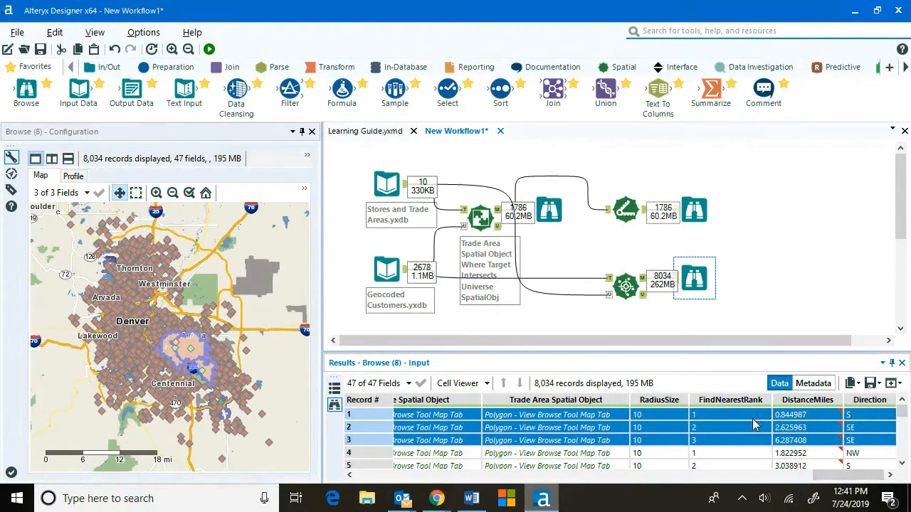
click(196, 352)
scroll(191, 367, up, 3)
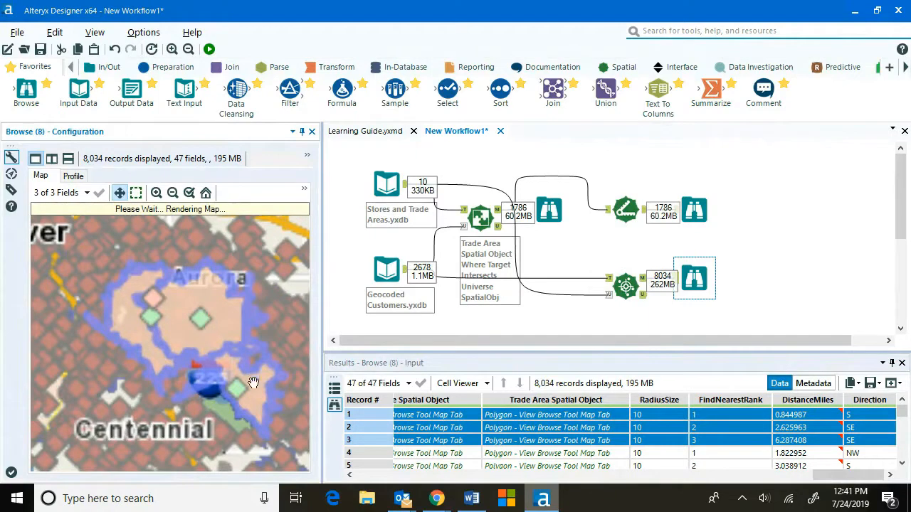
mouse_move(836, 476)
mouse_down()
mouse_move(801, 478)
mouse_move(839, 478)
mouse_up()
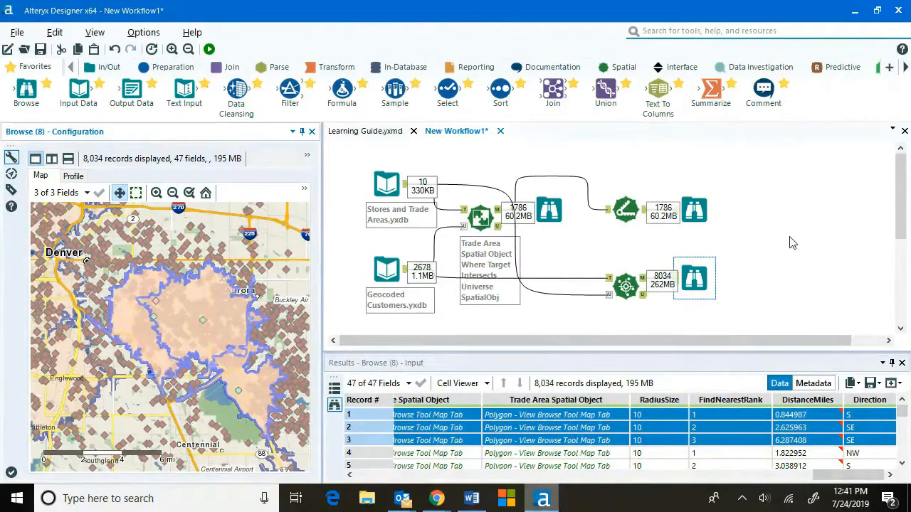
scroll(792, 243, down, 2)
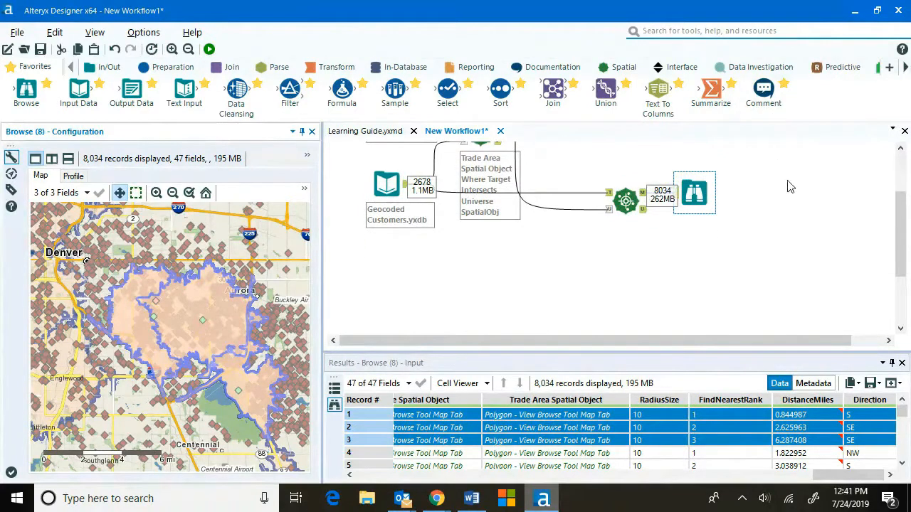
scroll(831, 69, down, 3)
scroll(832, 69, down, 3)
click(733, 67)
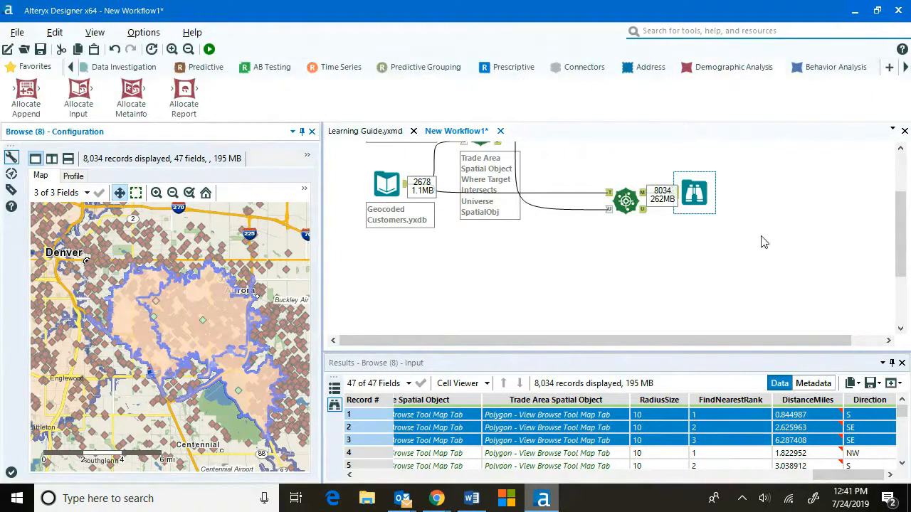
mouse_move(82, 95)
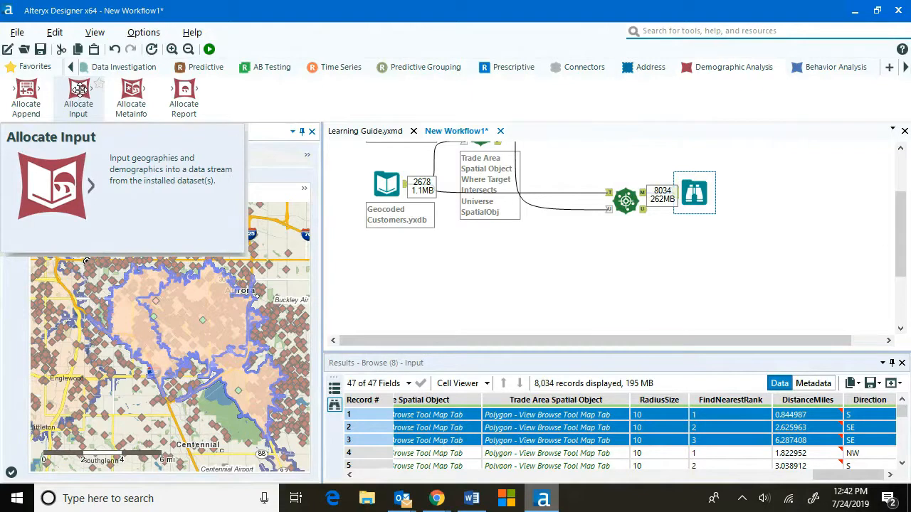
Add an Allocate Input tool to the canvas and choose the Experian US - Most Recent Vintage dataset.
drag(78, 89, 396, 272)
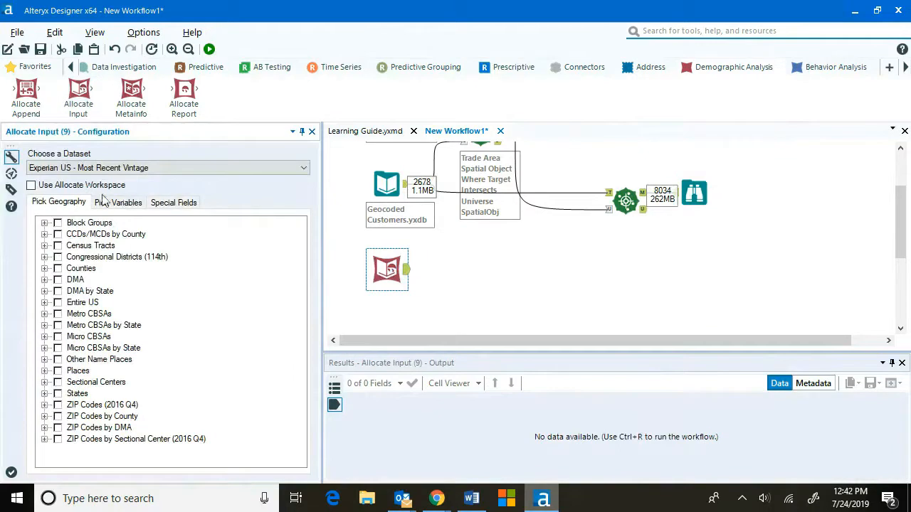
click(71, 168)
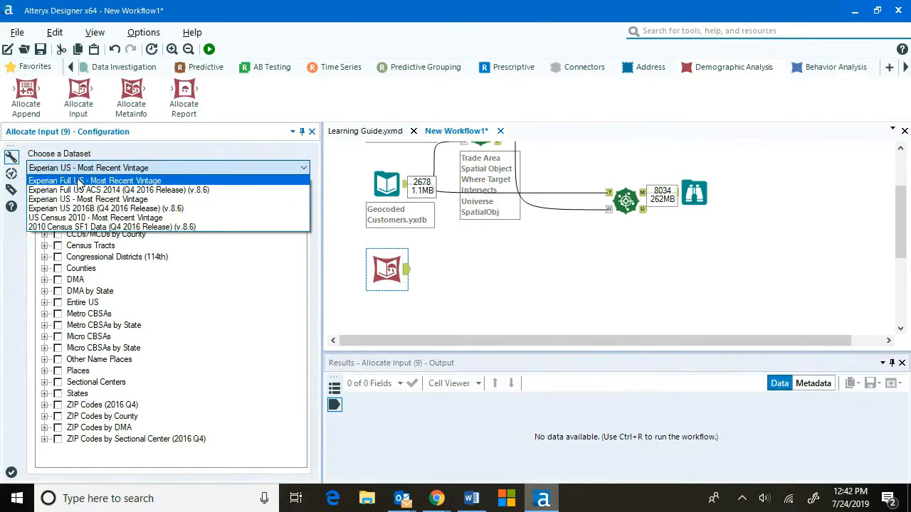
click(83, 199)
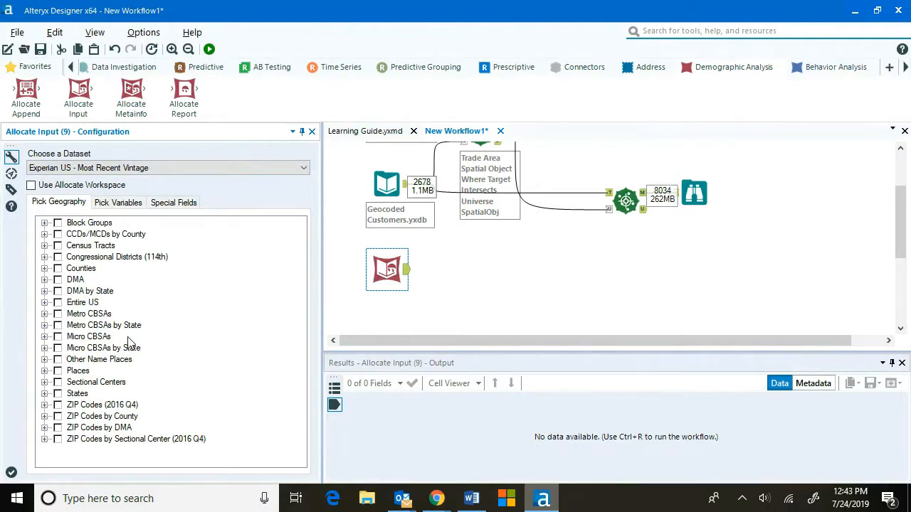
Pick Colorado under Block Groups as the Allocate Input geography.
click(45, 371)
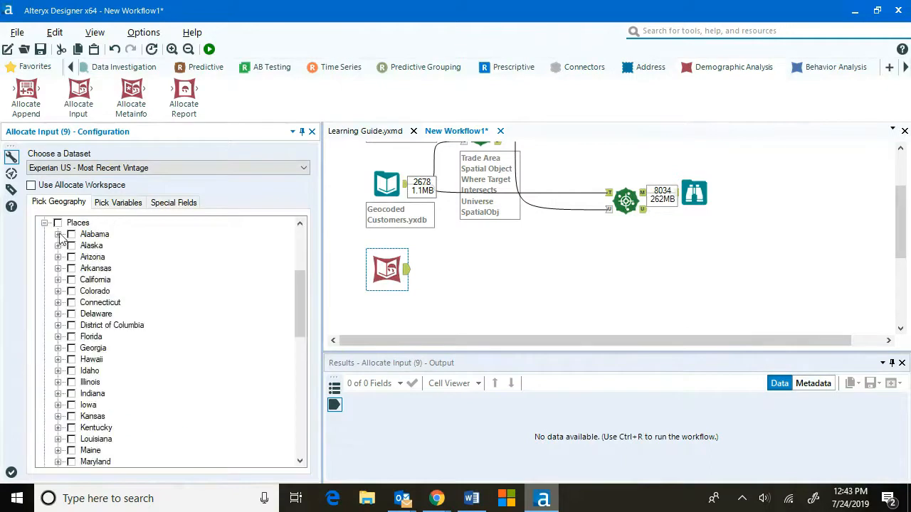
click(59, 235)
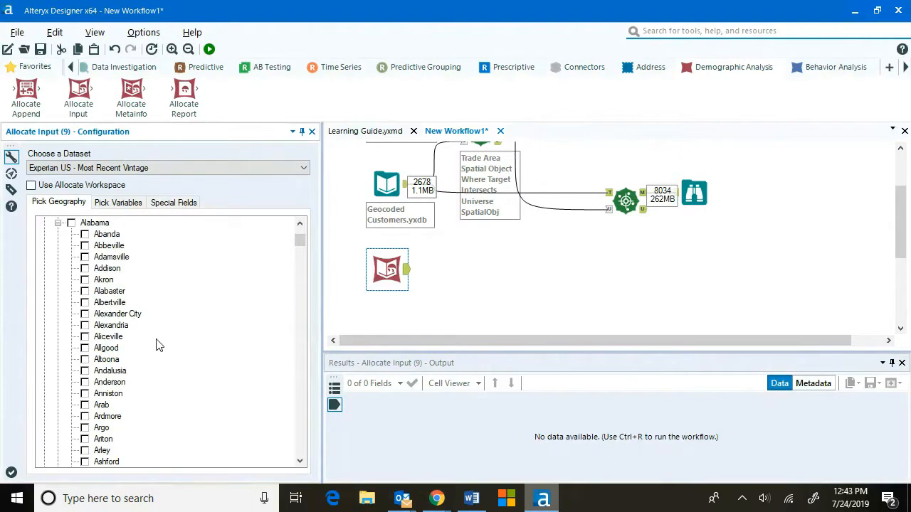
scroll(118, 324, up, 3)
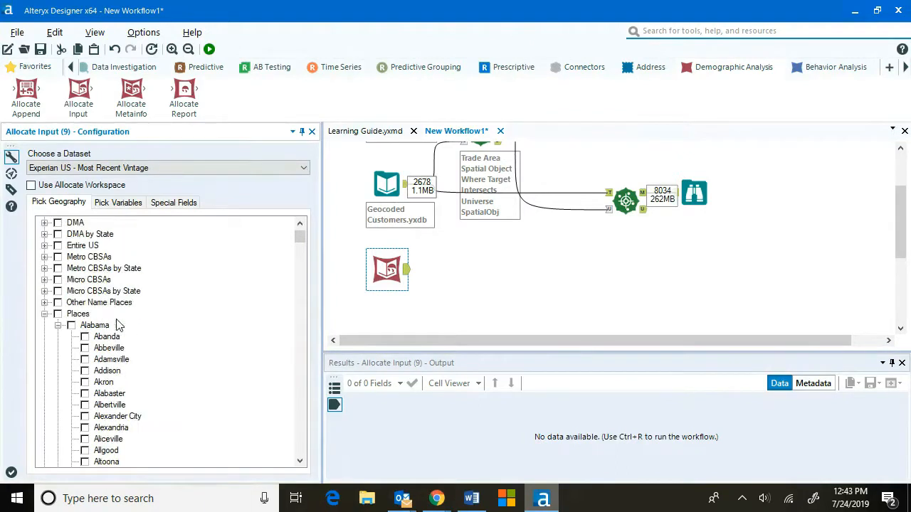
click(44, 313)
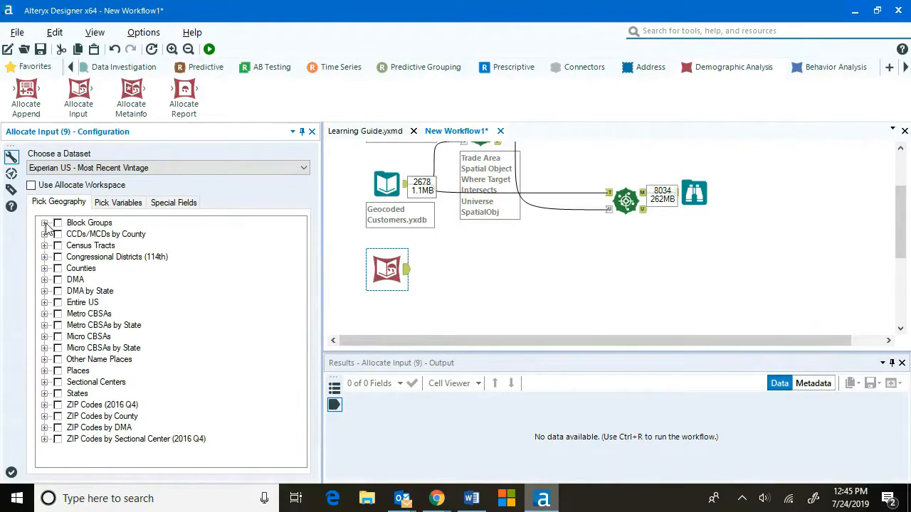
click(45, 223)
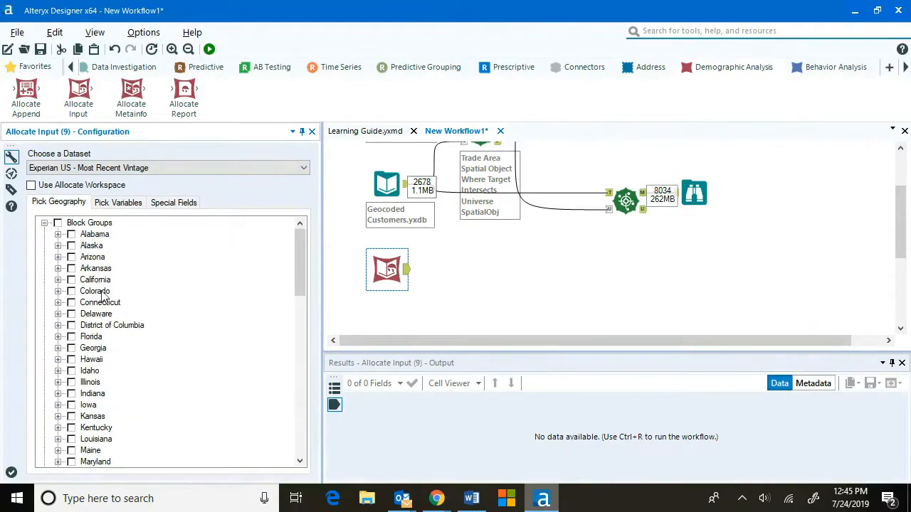
click(71, 292)
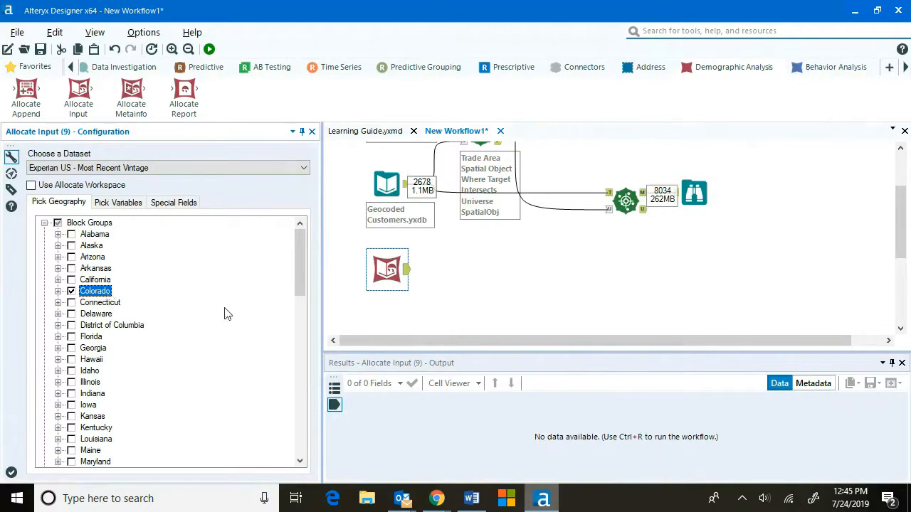
Connect a Browse tool to the Allocate Input output and run the workflow.
click(40, 68)
drag(28, 92, 464, 270)
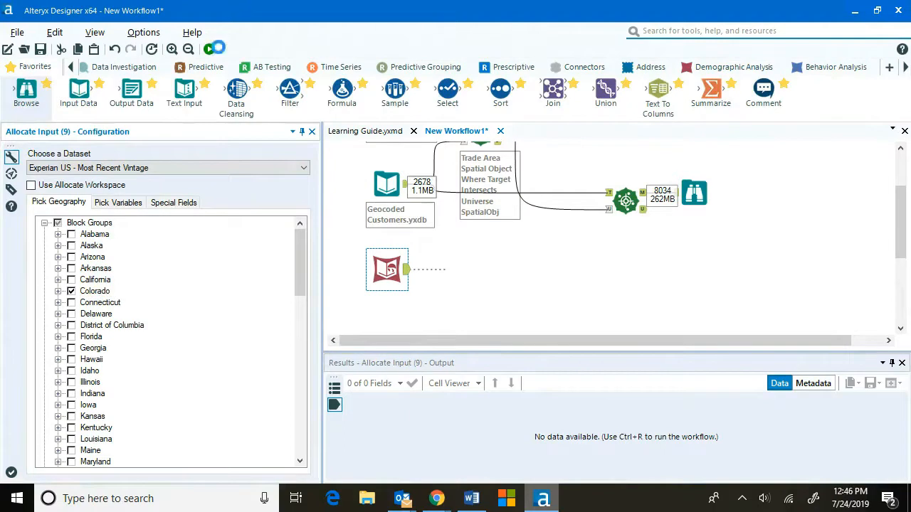
click(209, 49)
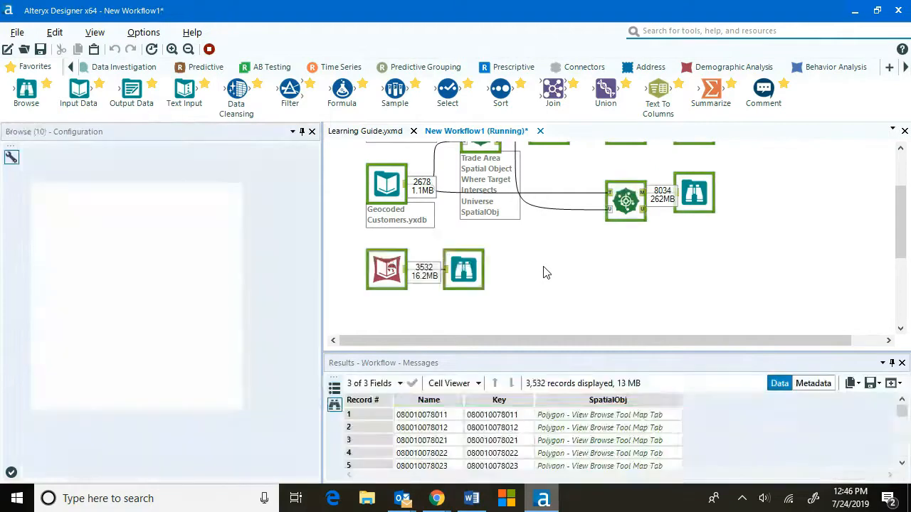
Inspect the Colorado block group polygons on the Browse map around Denver.
click(570, 283)
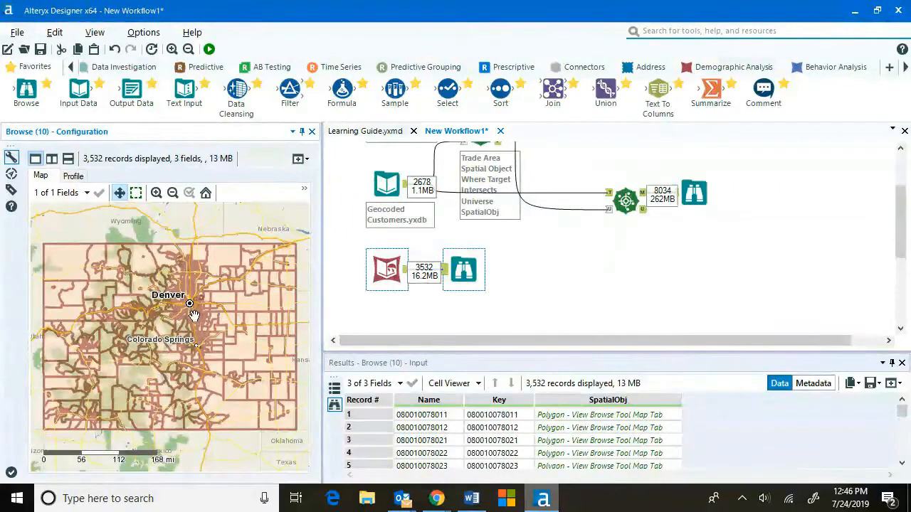
scroll(192, 316, up, 2)
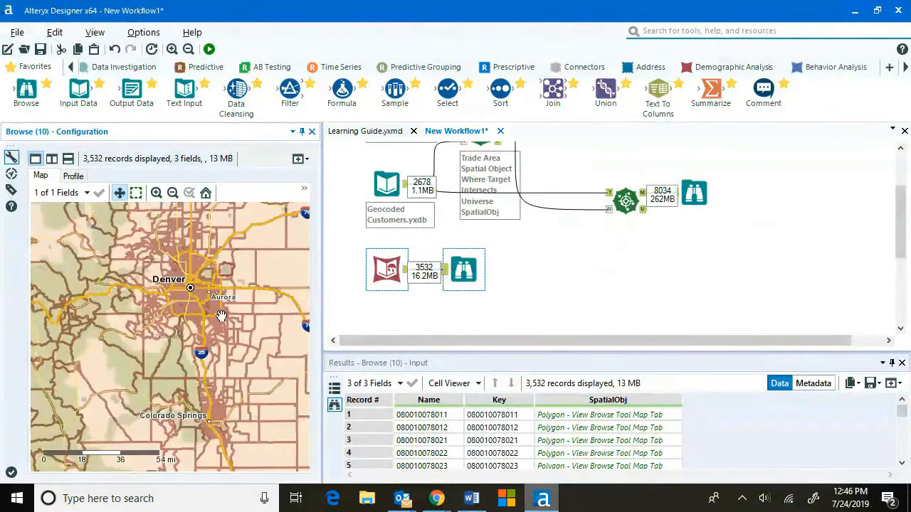
scroll(221, 316, up, 2)
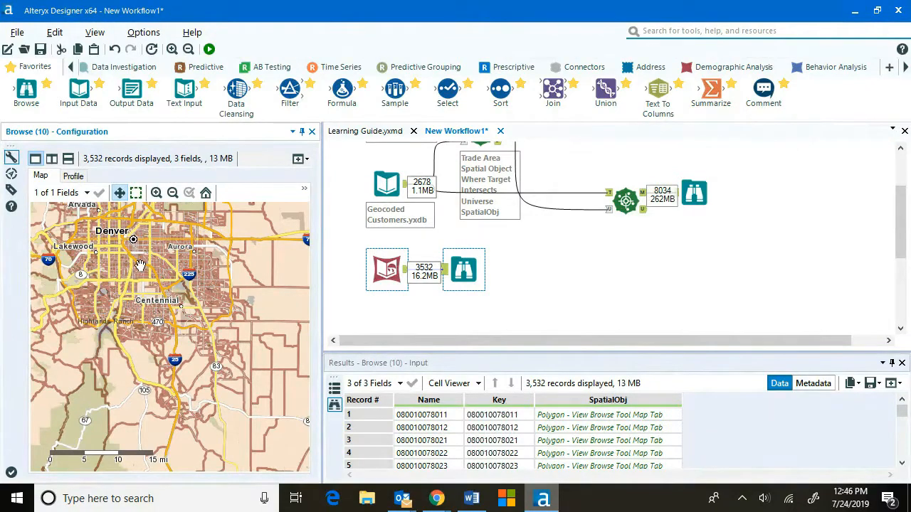
scroll(140, 264, down, 1)
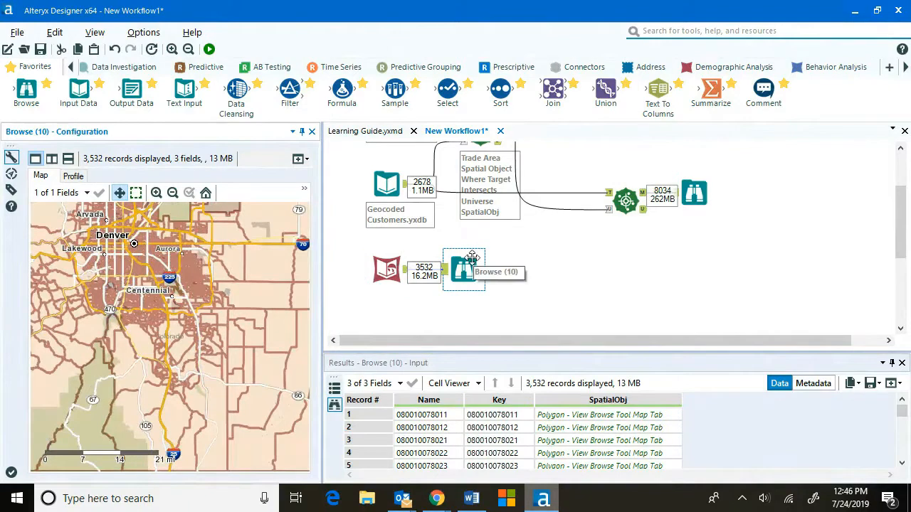
Open the Allocate Input variable choices and explore the American Community Survey categories.
click(387, 269)
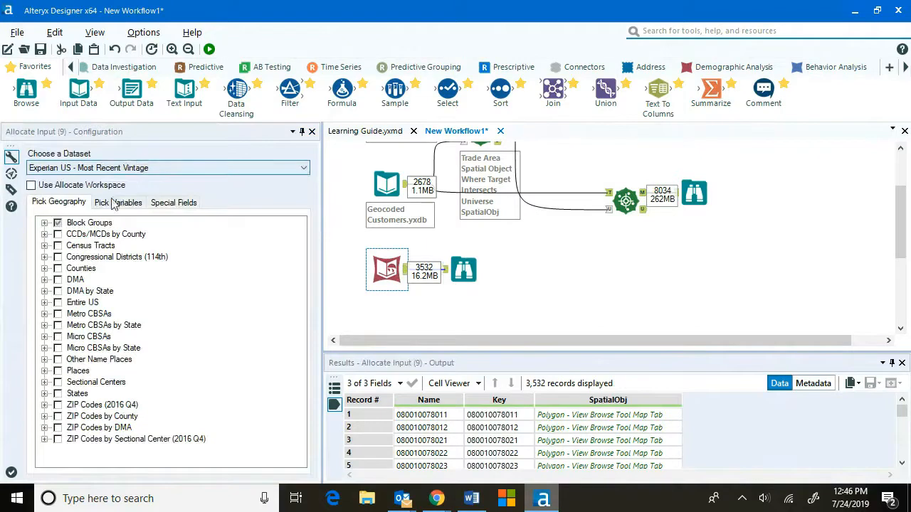
click(115, 202)
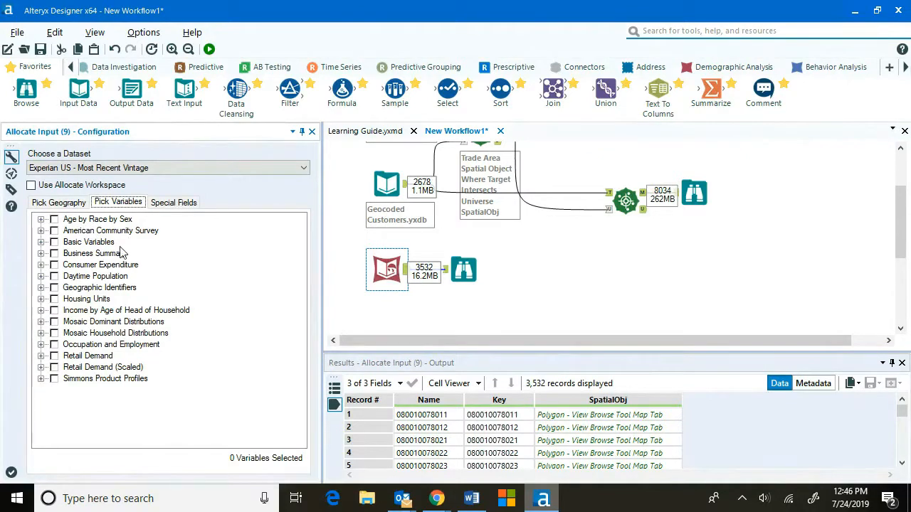
click(40, 231)
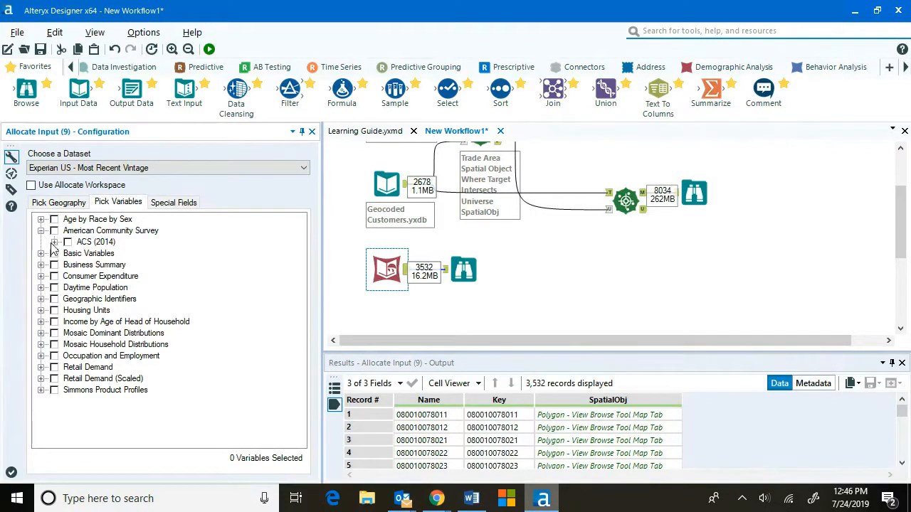
click(54, 242)
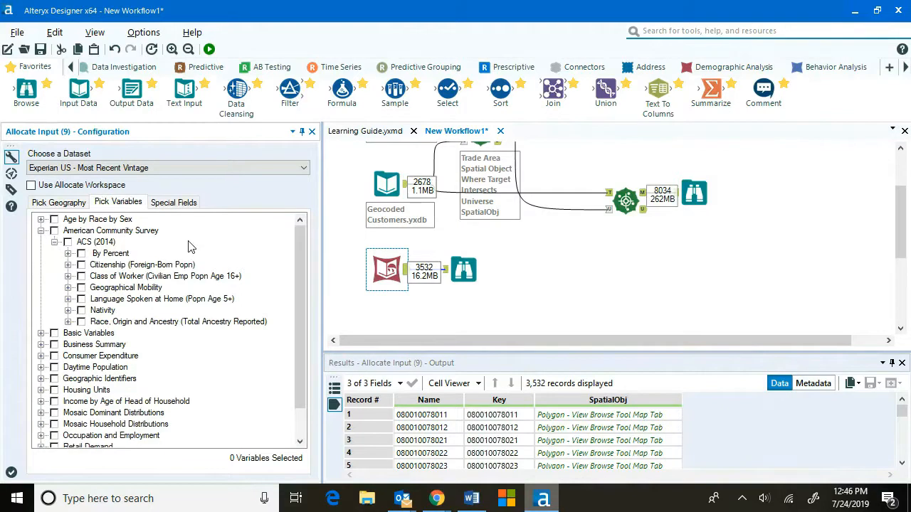
click(54, 242)
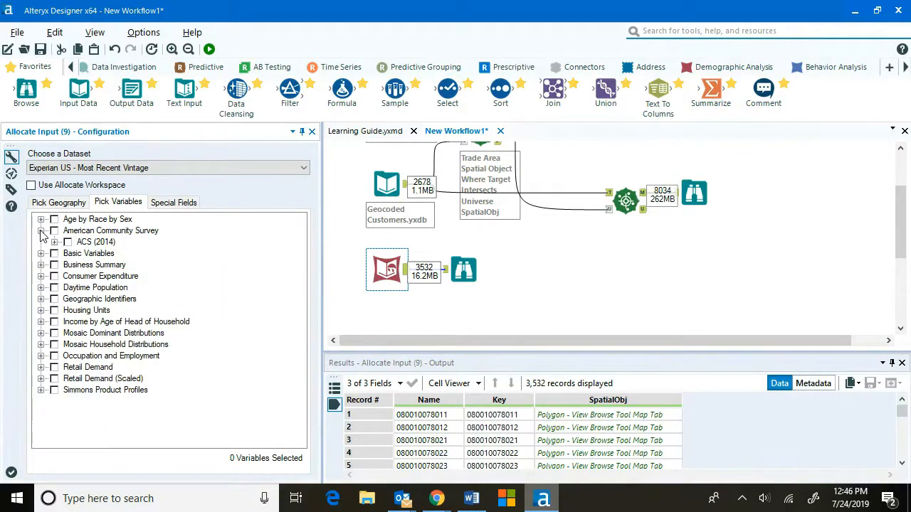
click(40, 231)
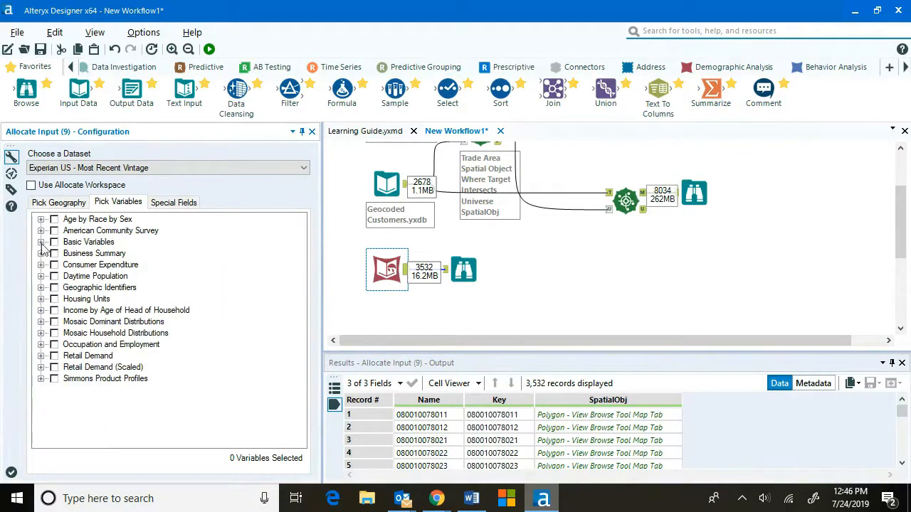
Browse the Basic Variables current-year estimates, expanding the Income and Household income variable lists.
click(41, 242)
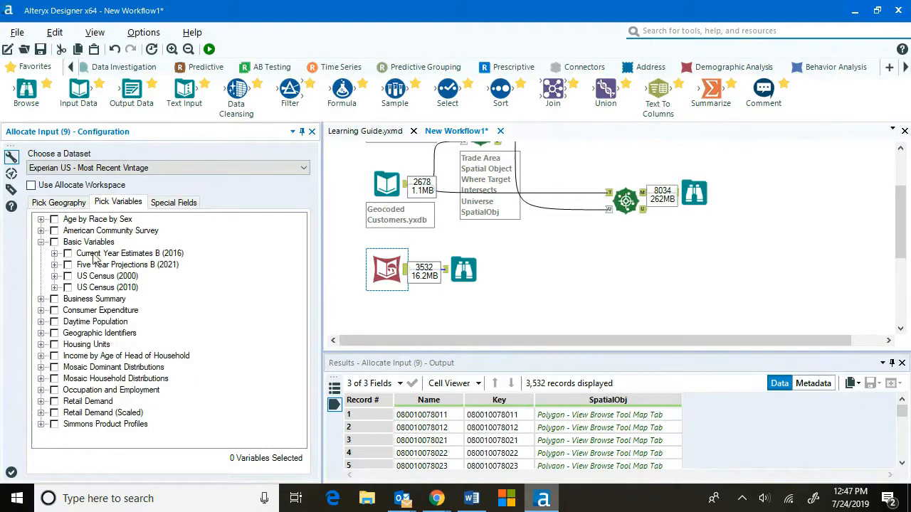
click(54, 253)
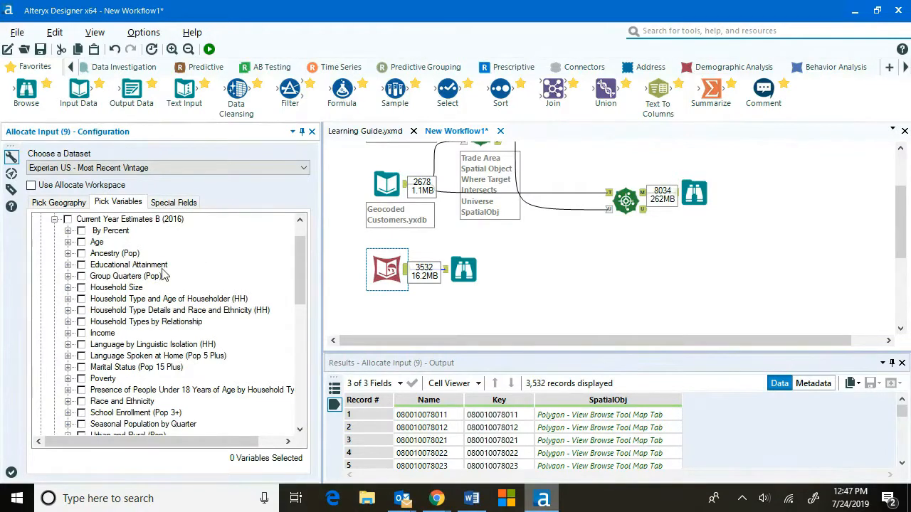
click(69, 333)
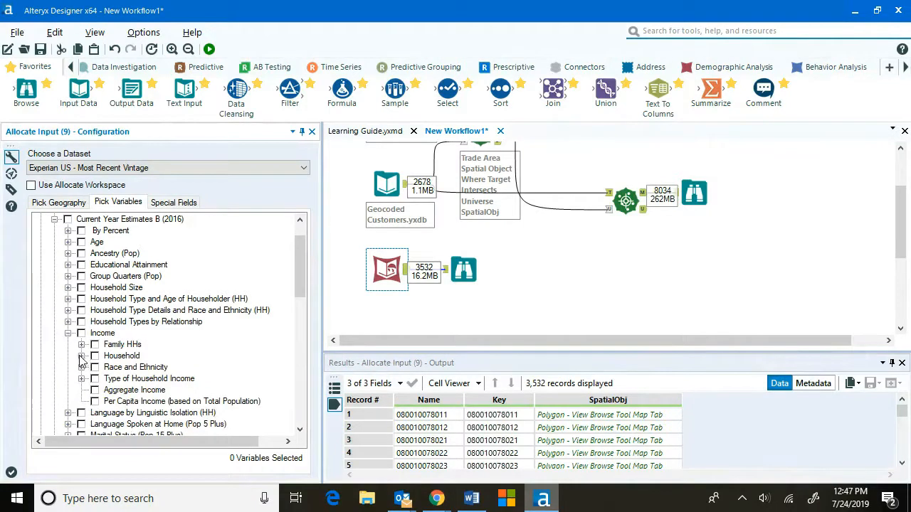
click(81, 356)
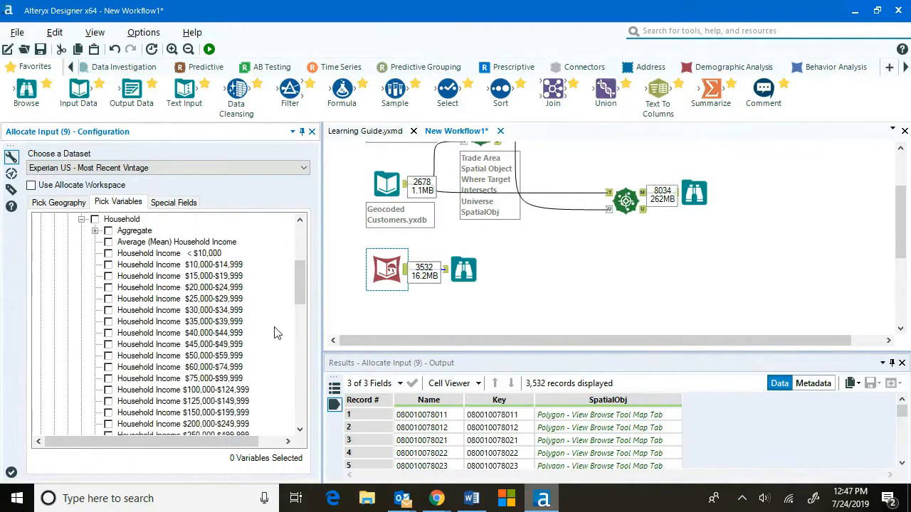
scroll(276, 333, down, 3)
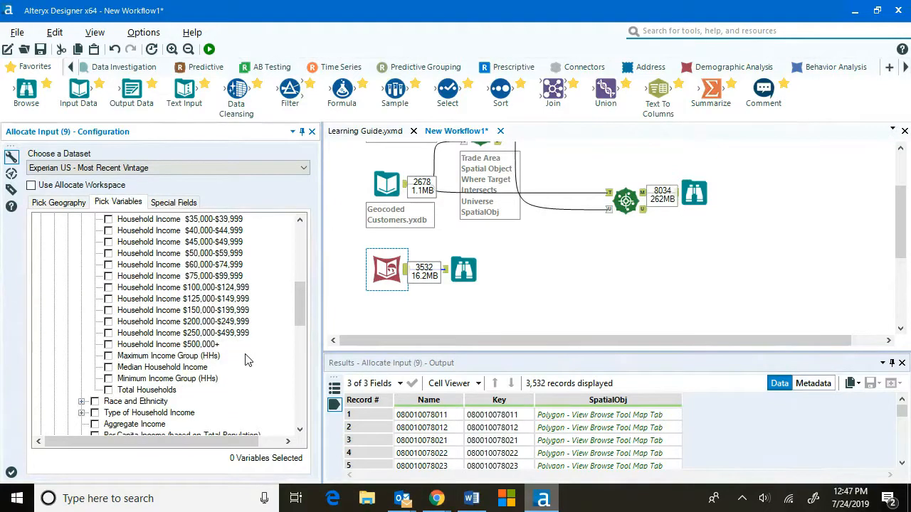
scroll(262, 332, up, 5)
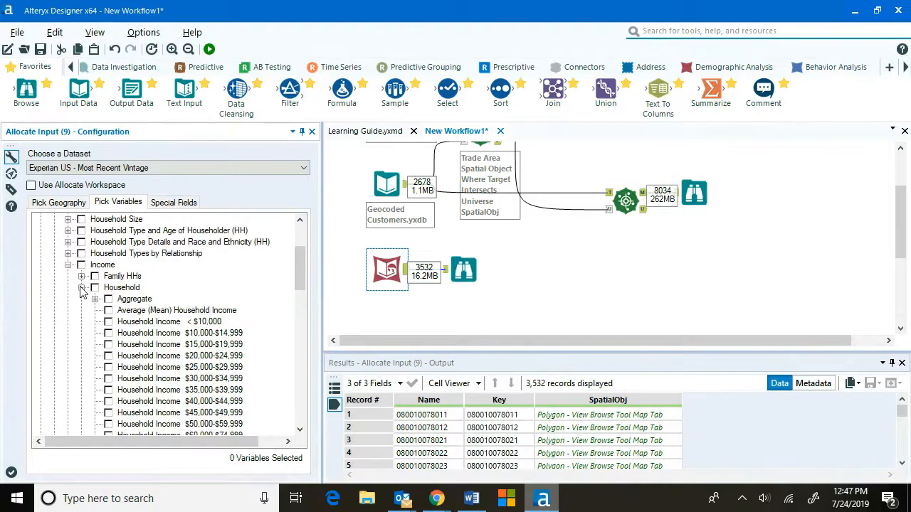
click(81, 288)
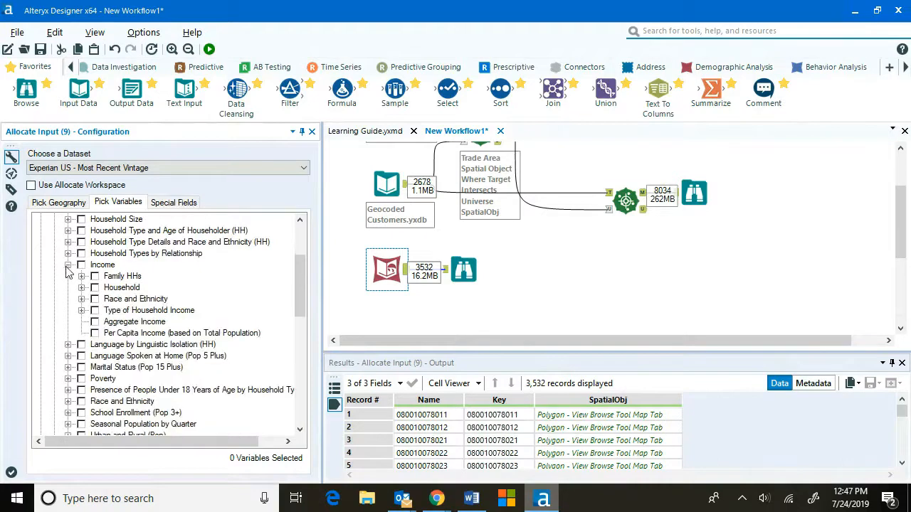
click(68, 265)
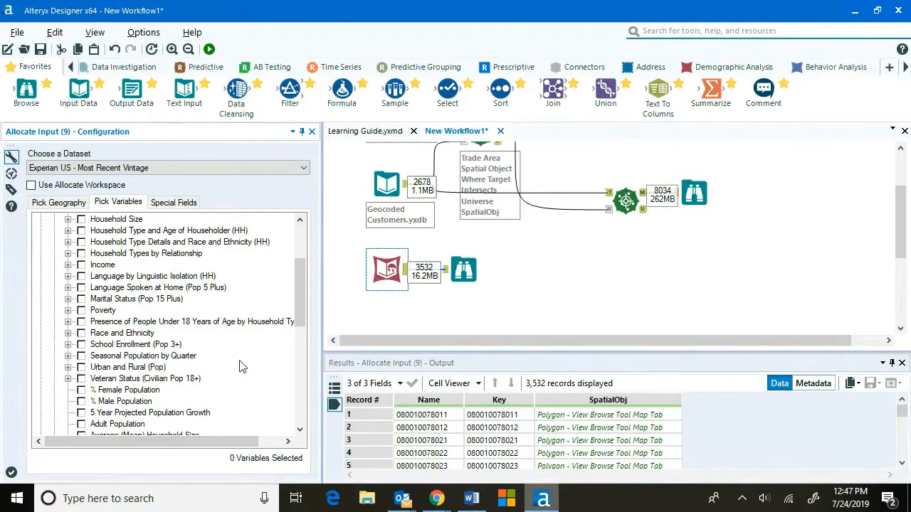
scroll(240, 365, down, 1)
scroll(229, 328, down, 2)
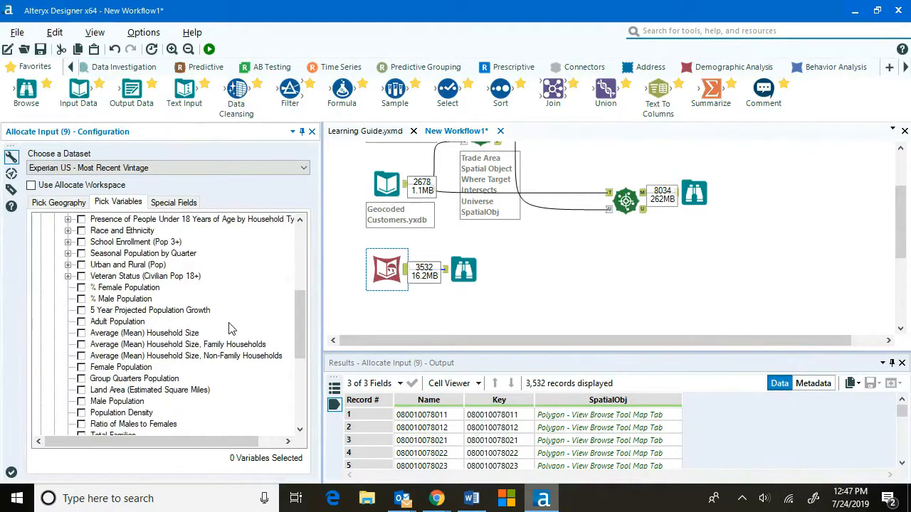
scroll(229, 328, down, 1)
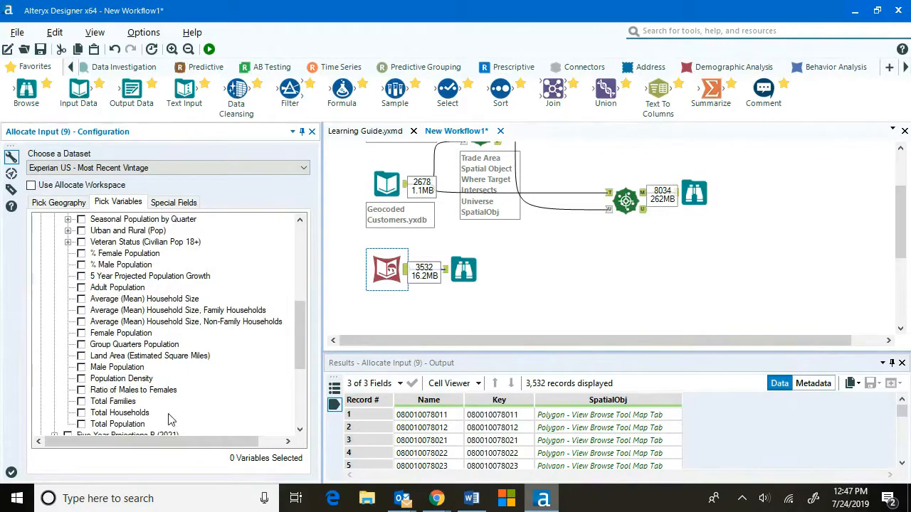
scroll(171, 419, down, 1)
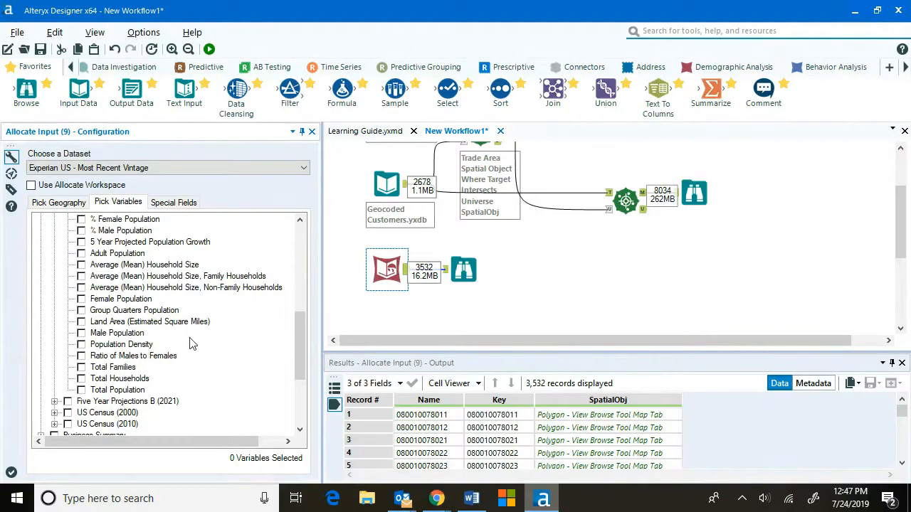
scroll(249, 348, up, 8)
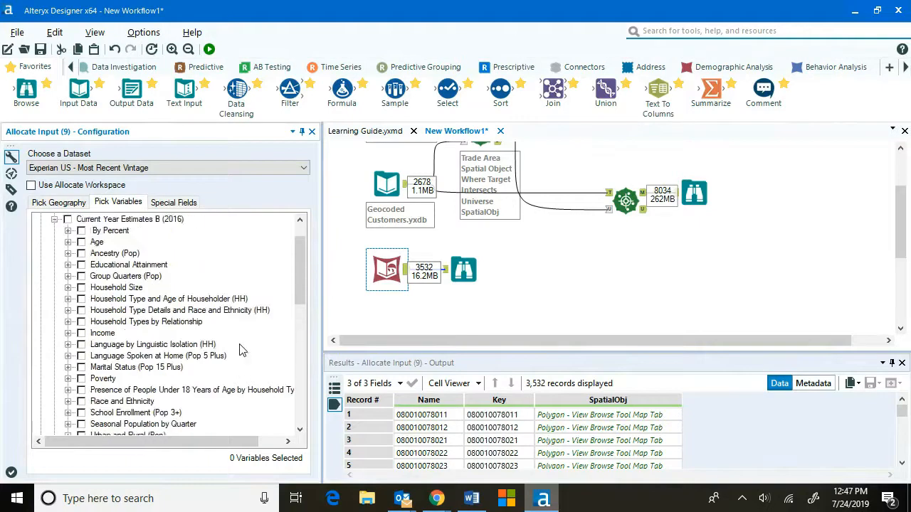
Browse the By Percent variables under Basic Variables, expanding Educational Attainment by sex, then collapse the branch.
click(68, 265)
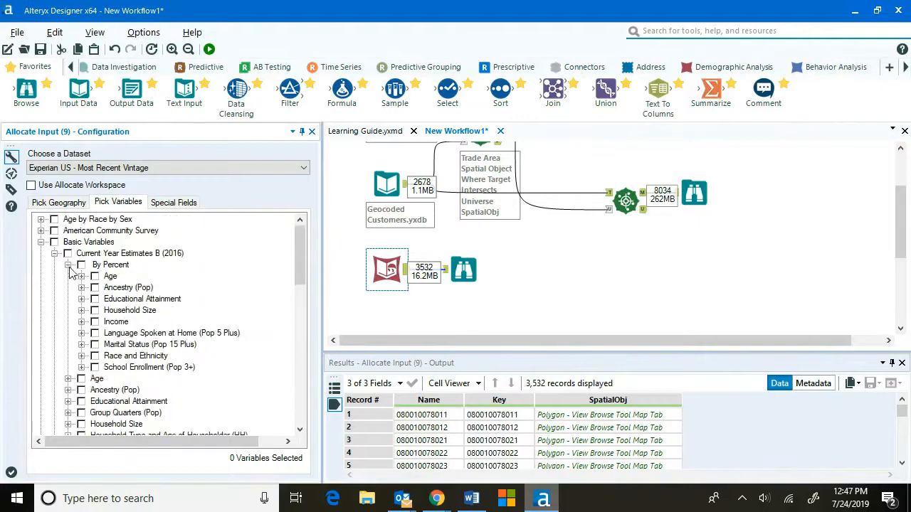
click(81, 299)
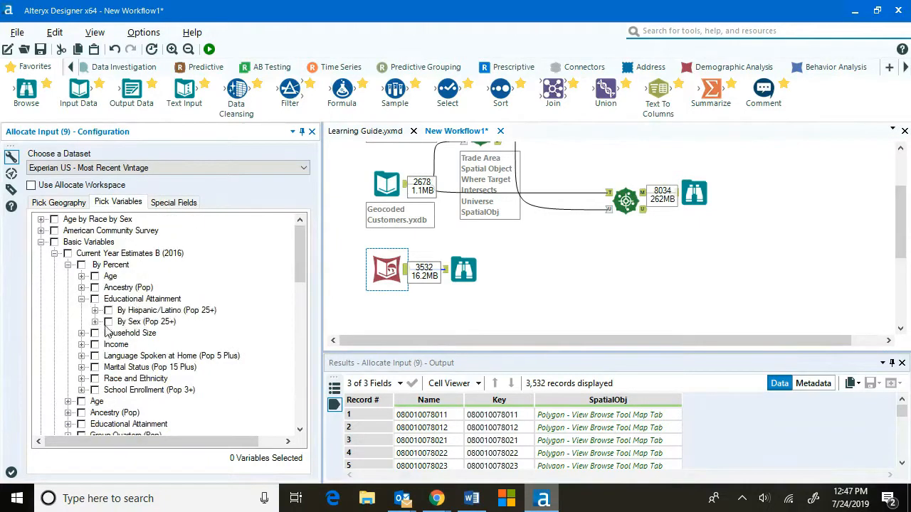
click(95, 322)
click(109, 356)
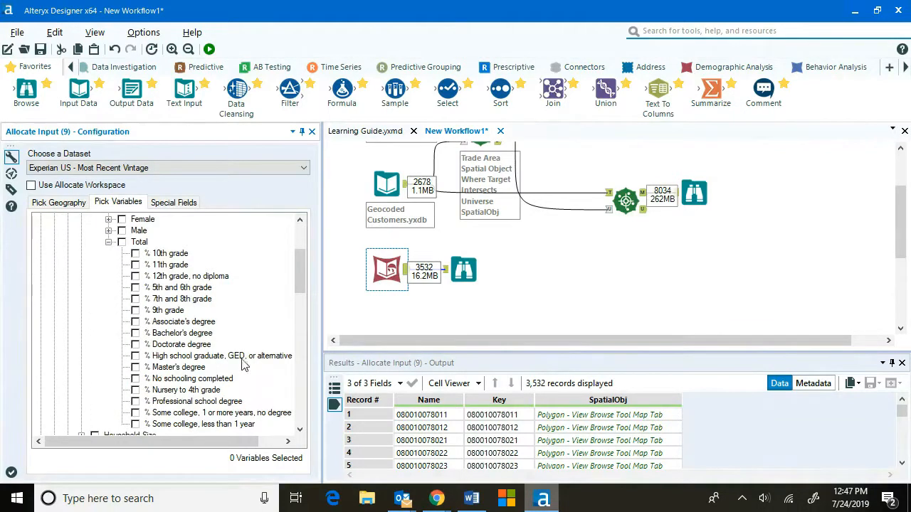
scroll(150, 297, up, 2)
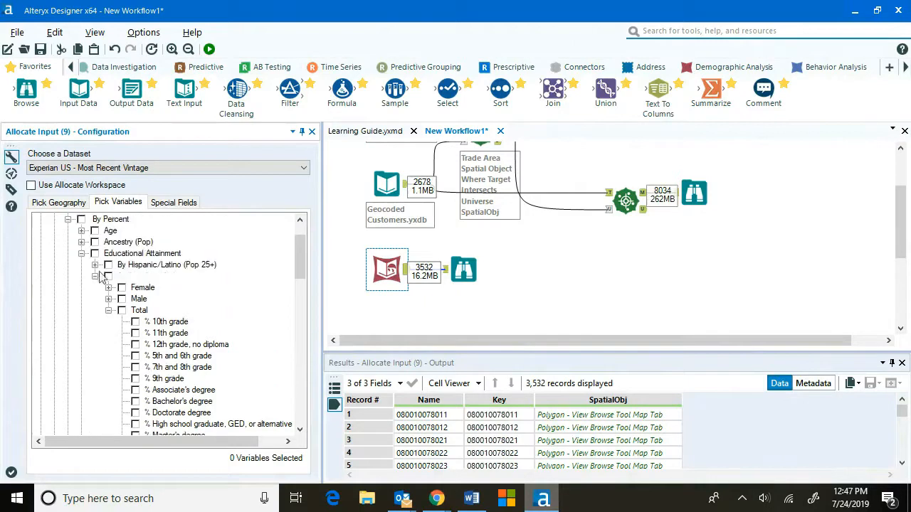
click(81, 254)
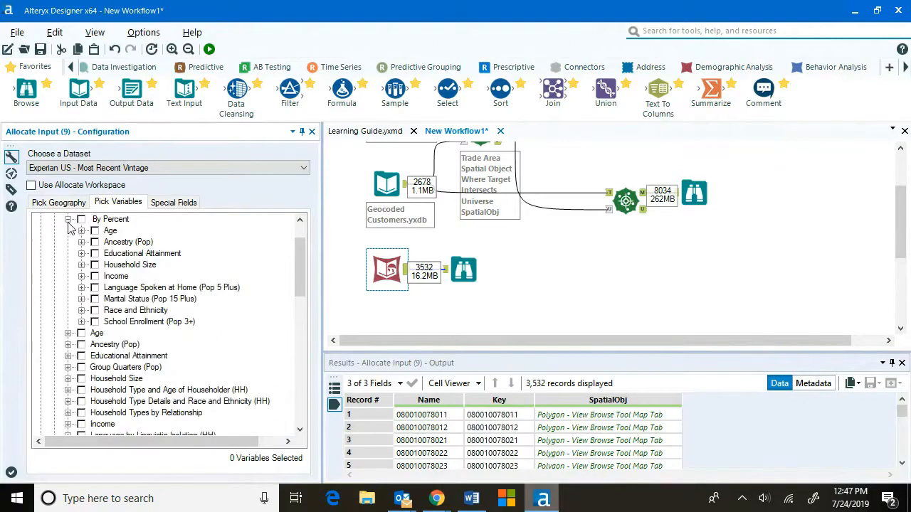
click(67, 219)
scroll(134, 276, up, 2)
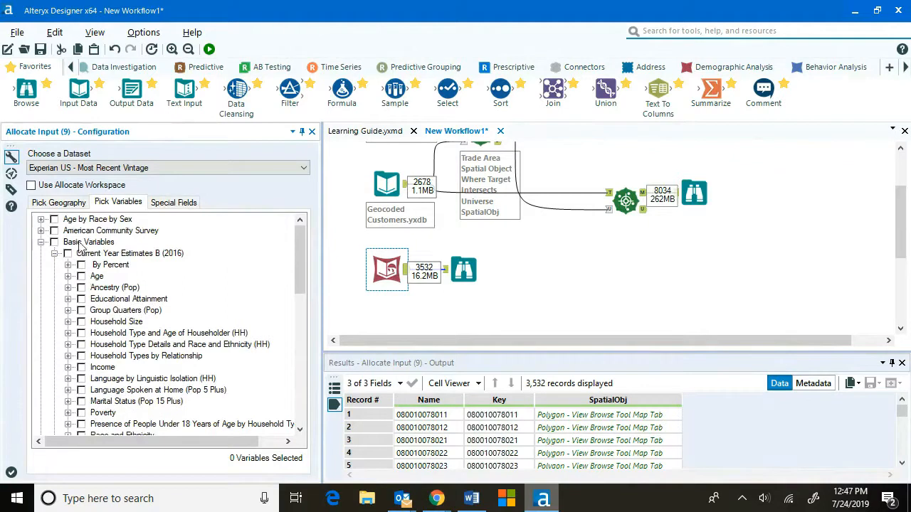
click(55, 254)
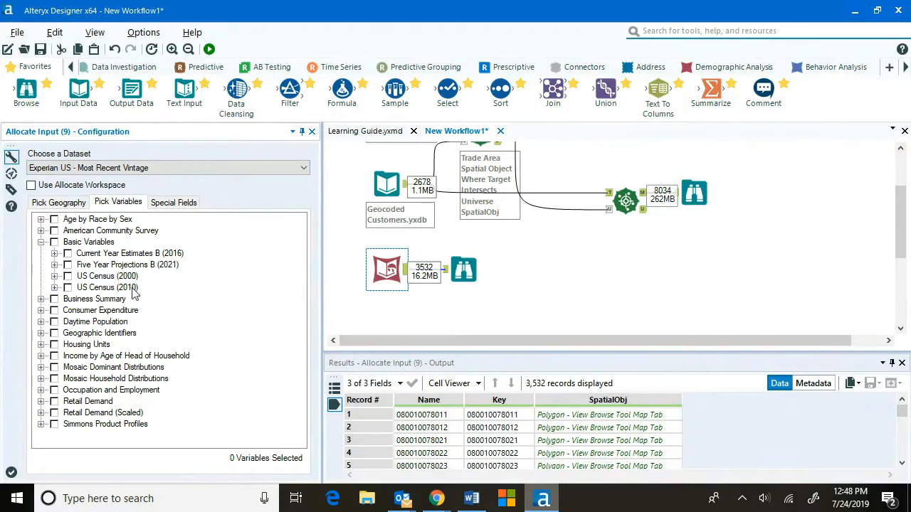
Browse the Business Summary estimates, expanding the Employees and Establishments variable groups.
click(42, 241)
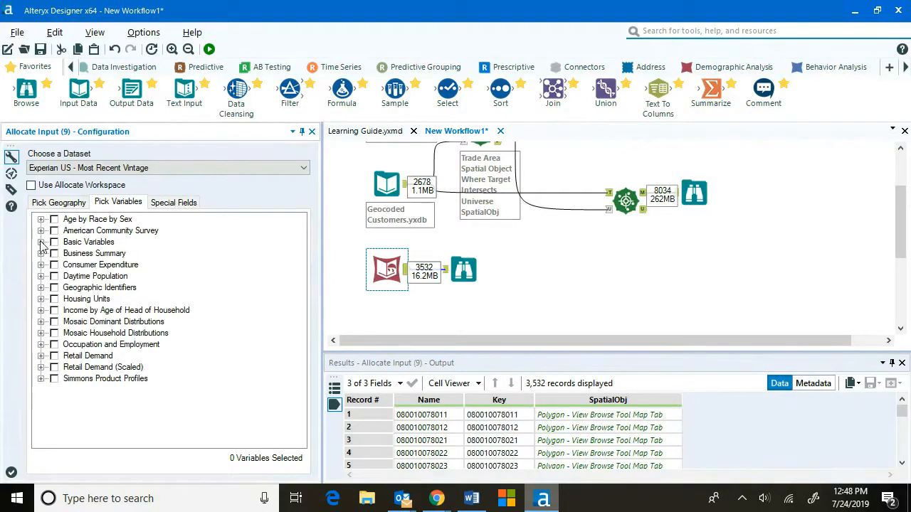
click(41, 253)
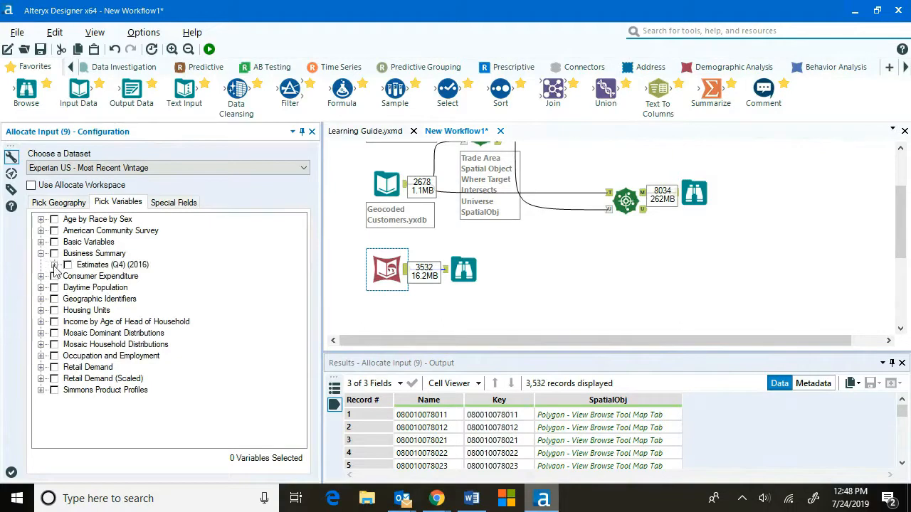
click(54, 264)
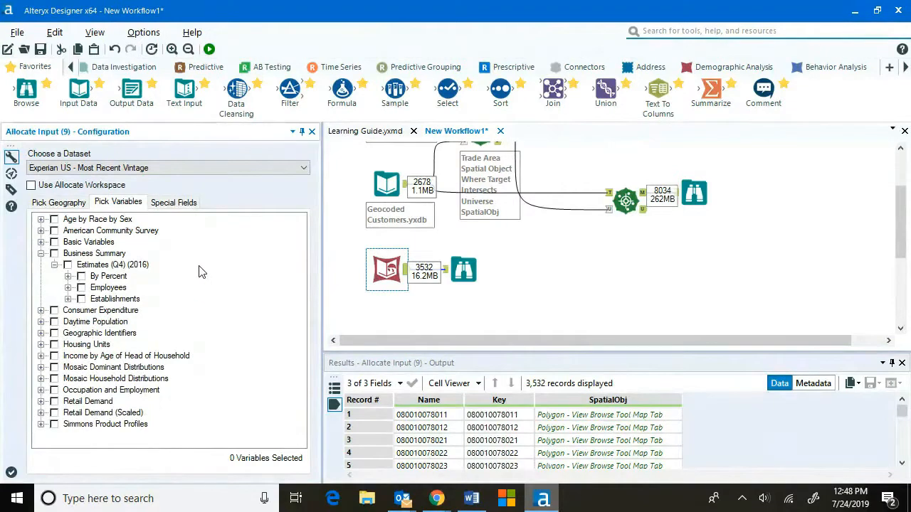
click(68, 288)
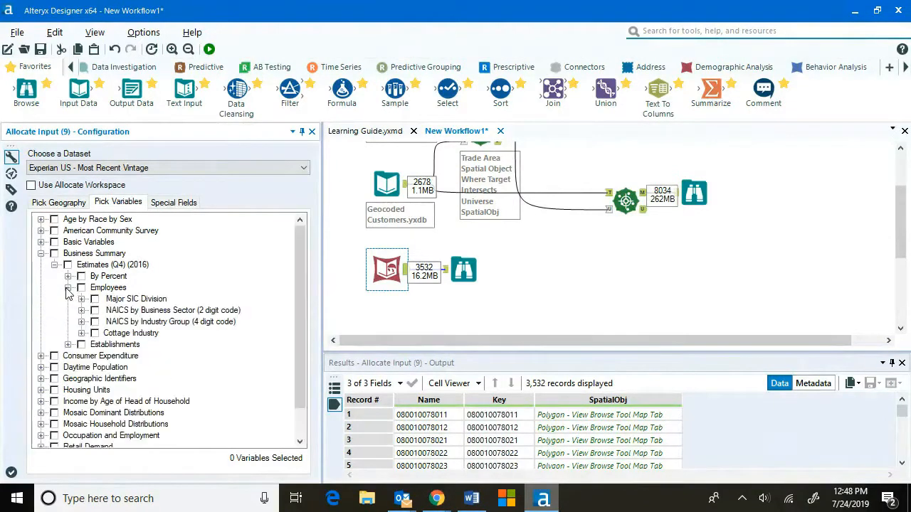
click(67, 288)
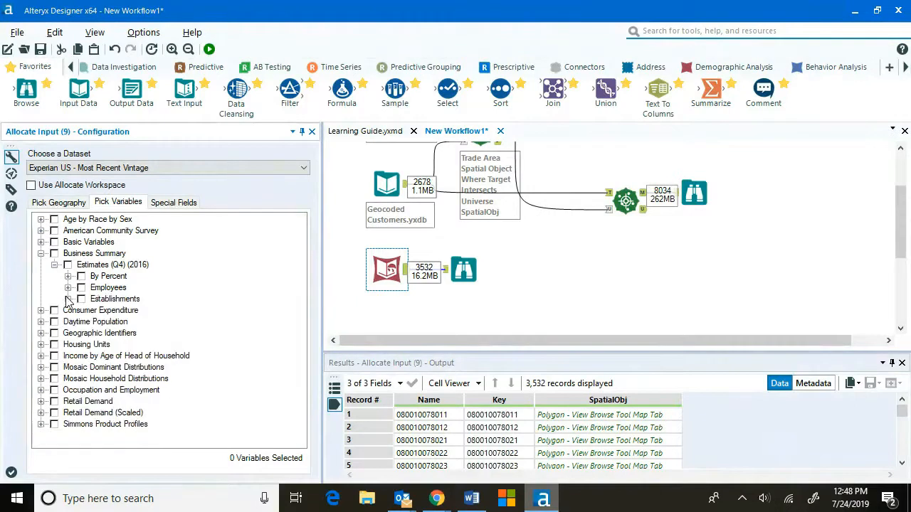
click(67, 300)
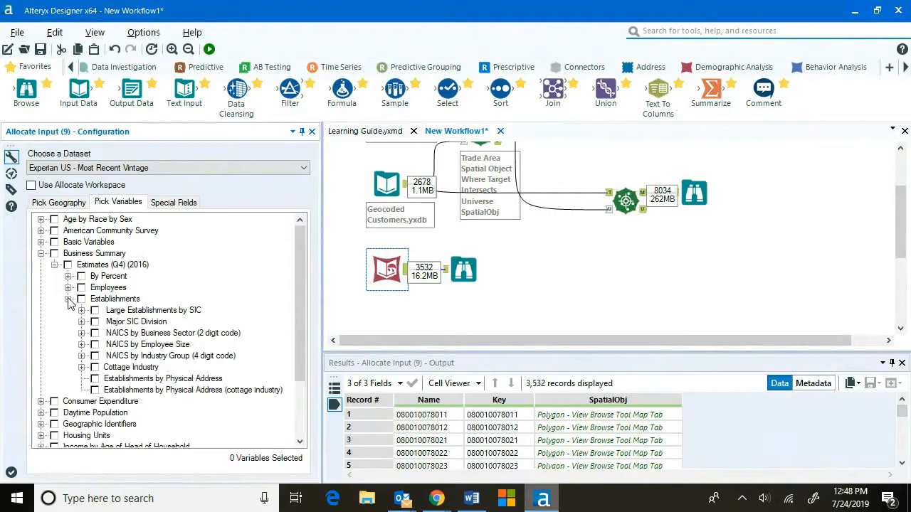
click(69, 299)
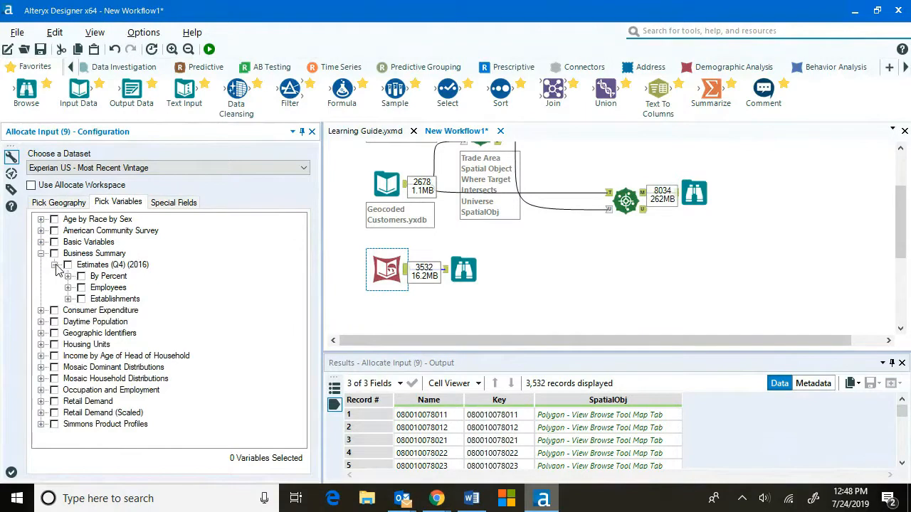
click(55, 266)
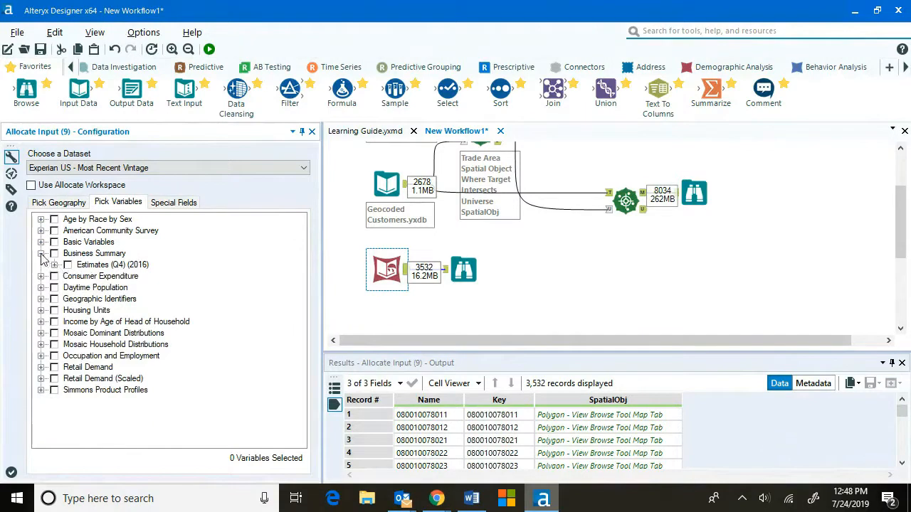
click(41, 254)
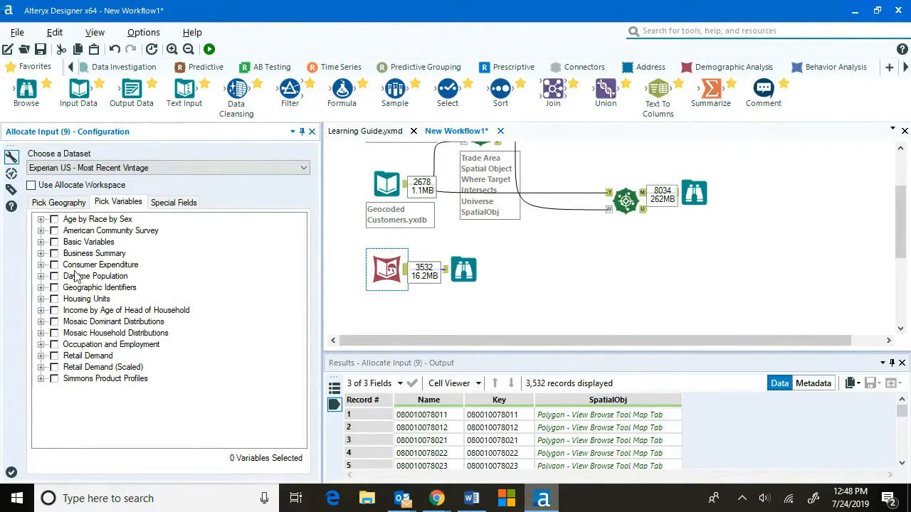
Browse the Consumer Expenditure current-year estimates, expanding Average Expenditure food and beverage categories.
click(41, 264)
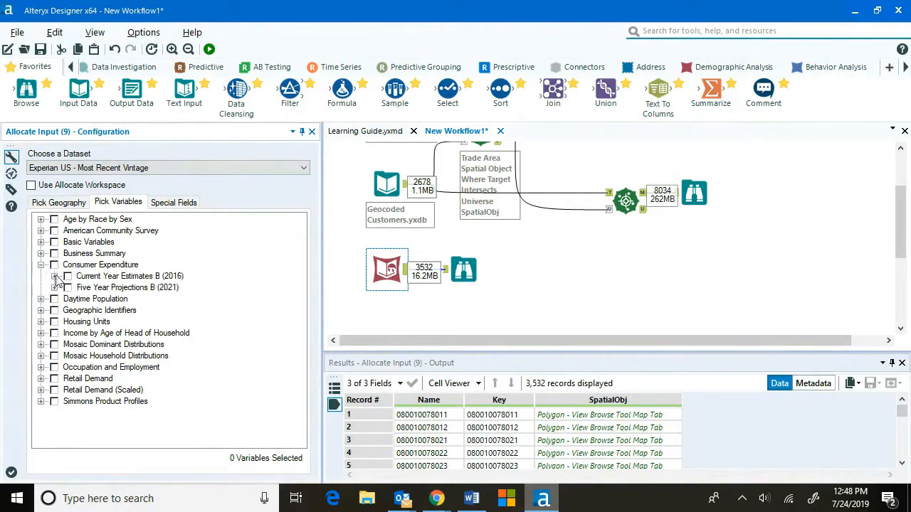
click(55, 276)
click(68, 288)
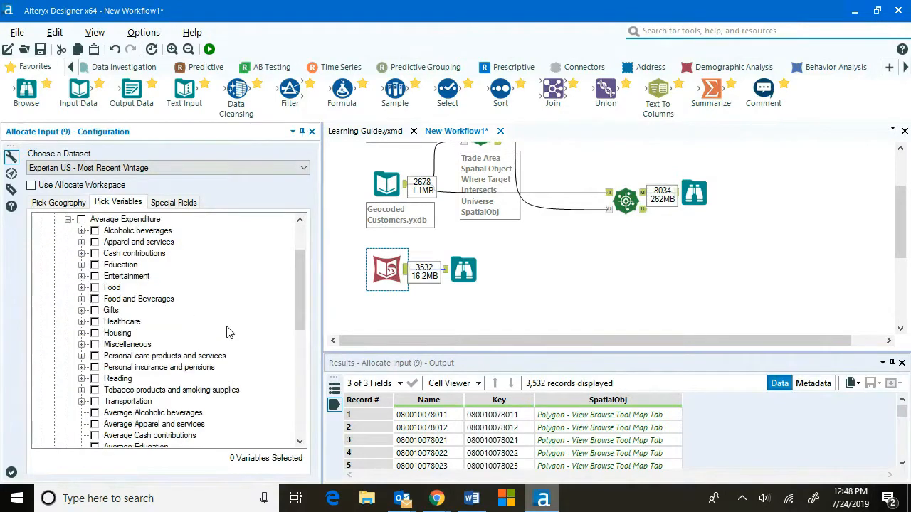
click(81, 298)
click(94, 310)
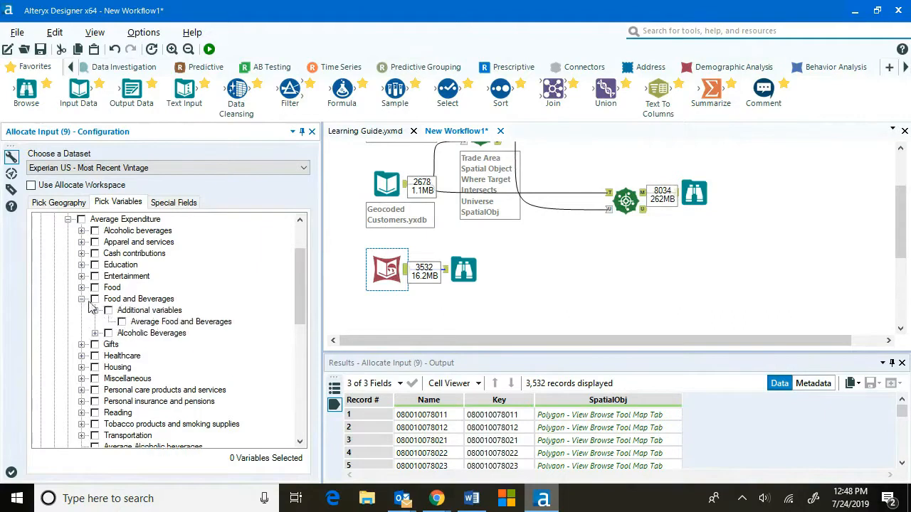
click(81, 287)
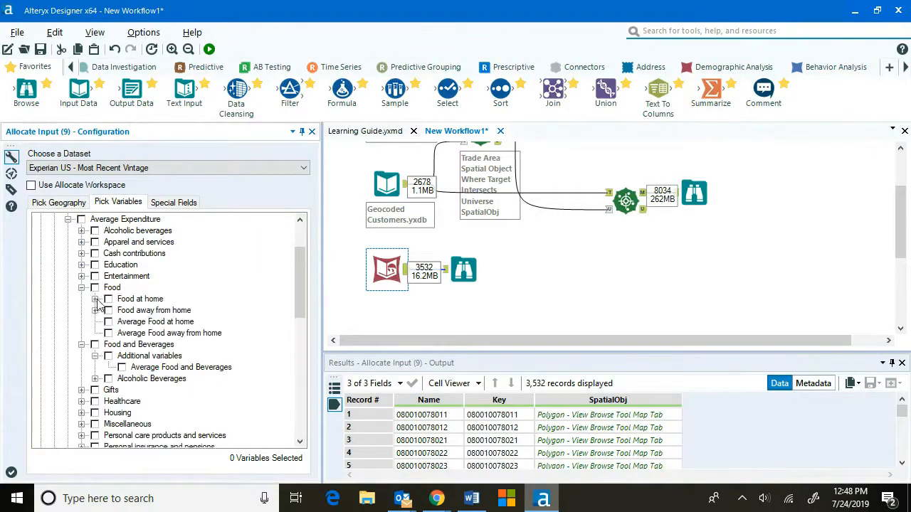
click(95, 298)
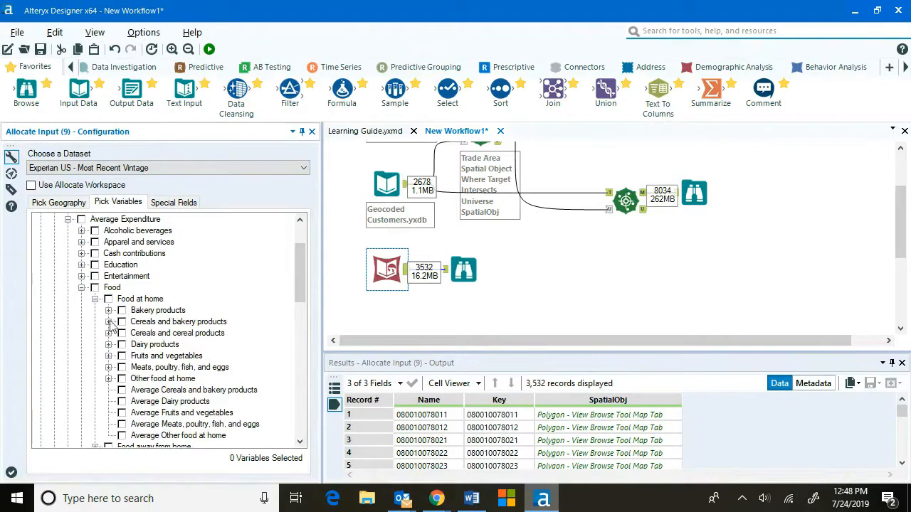
click(109, 310)
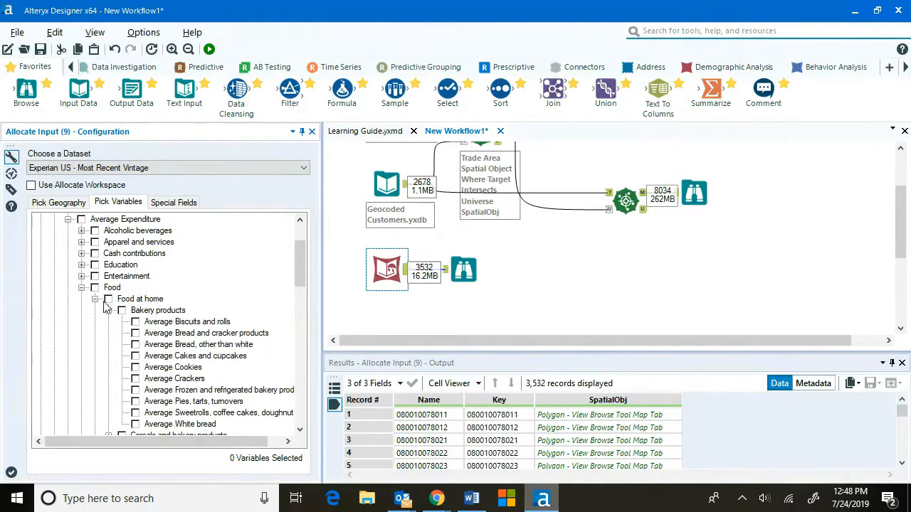
click(82, 287)
click(68, 219)
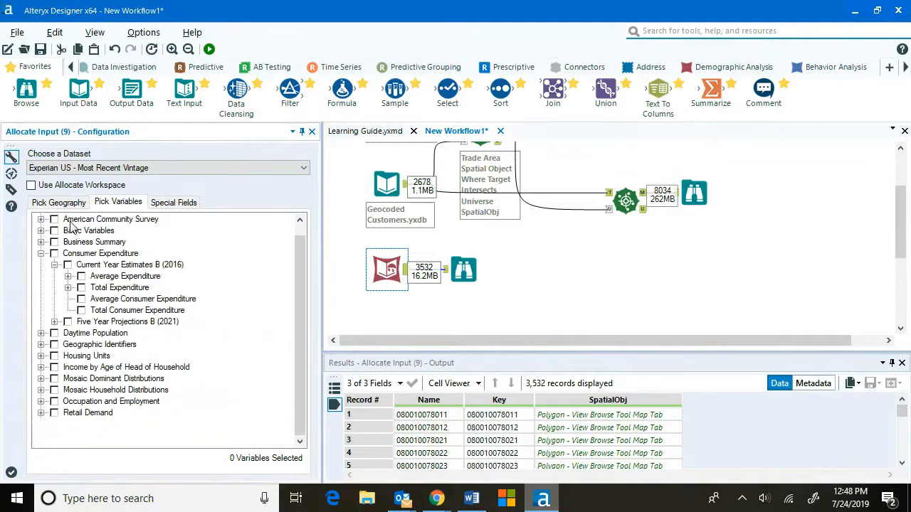
Collapse Consumer Expenditure and browse the Housing Units current-year estimates, expanding the Housing Value variables.
click(54, 265)
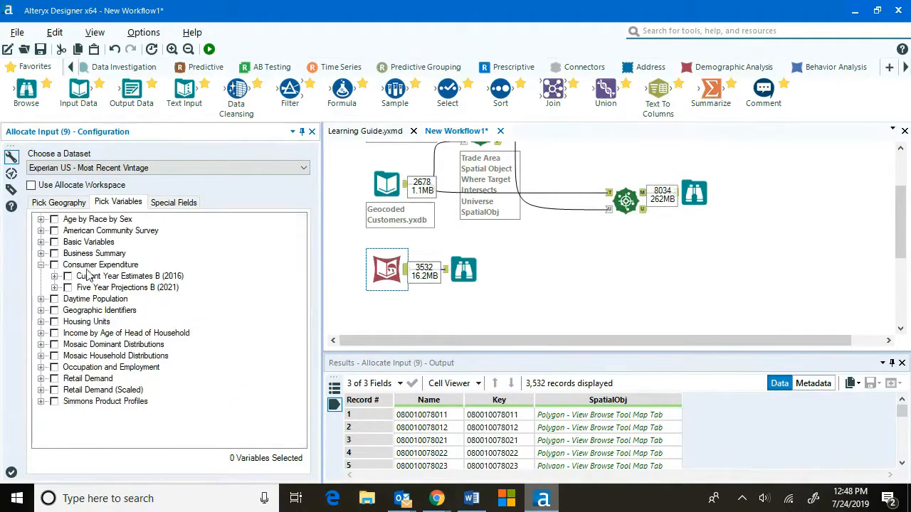
click(41, 265)
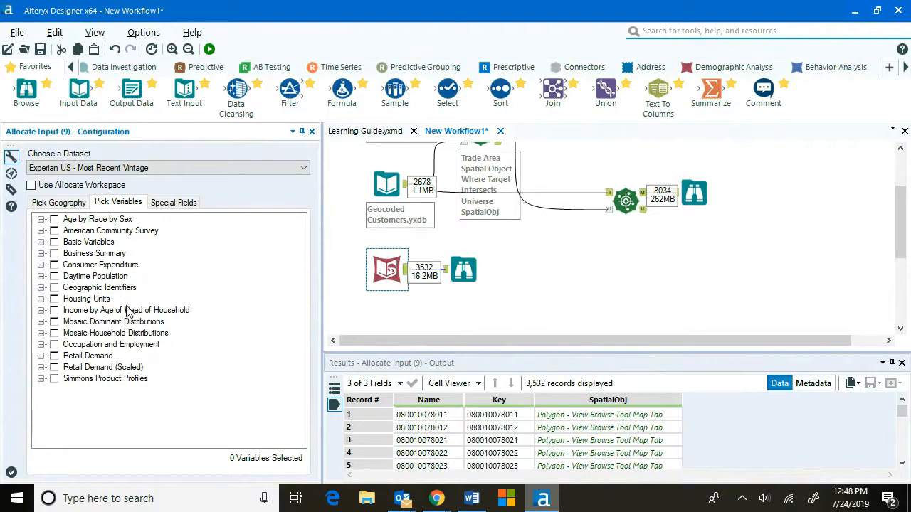
click(40, 299)
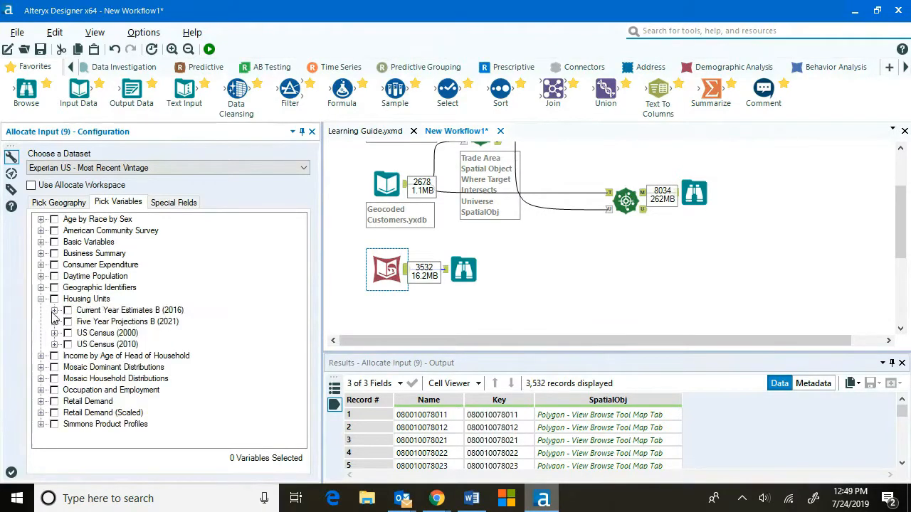
click(54, 310)
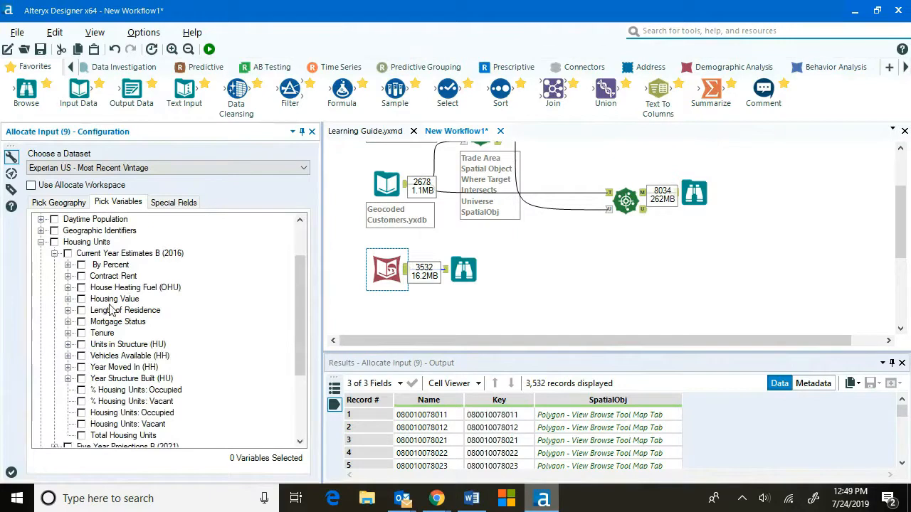
click(67, 299)
scroll(190, 302, up, 6)
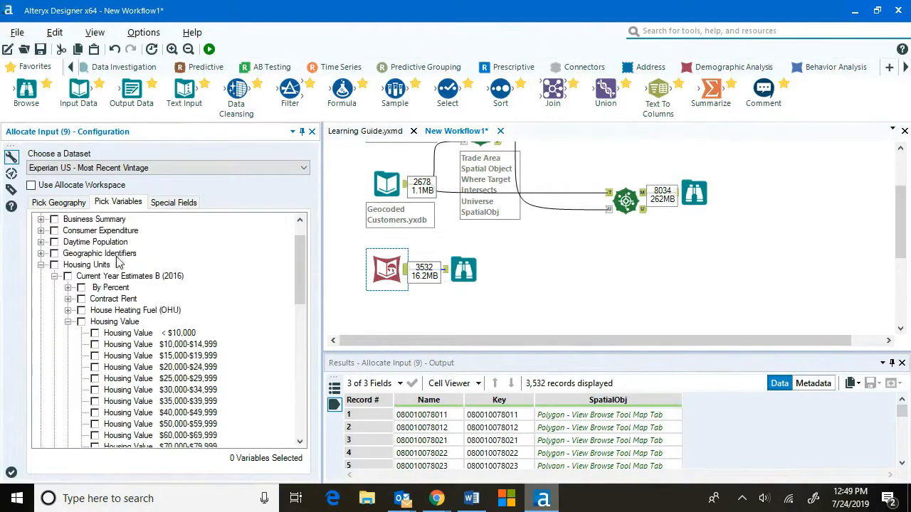
click(43, 271)
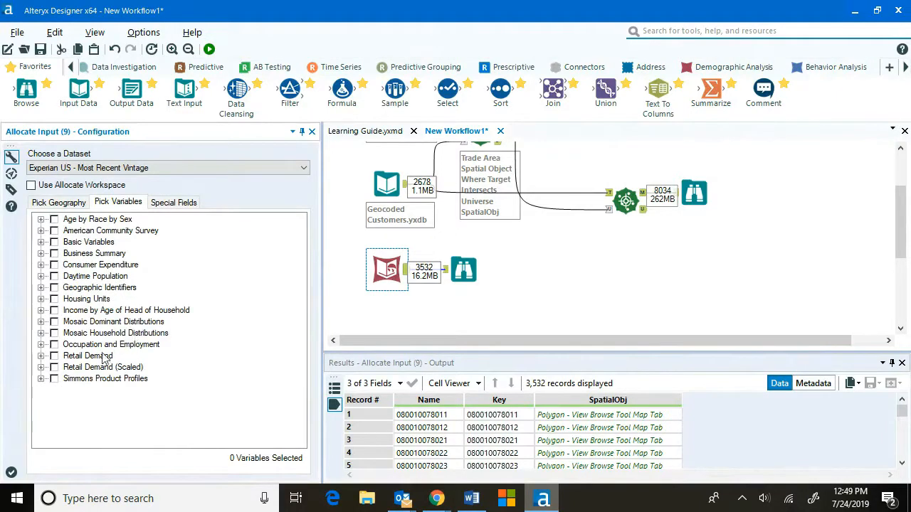
Browse Occupation and Employment current-year estimates, expanding Employment by Industry totals, then collapse the branch.
click(41, 344)
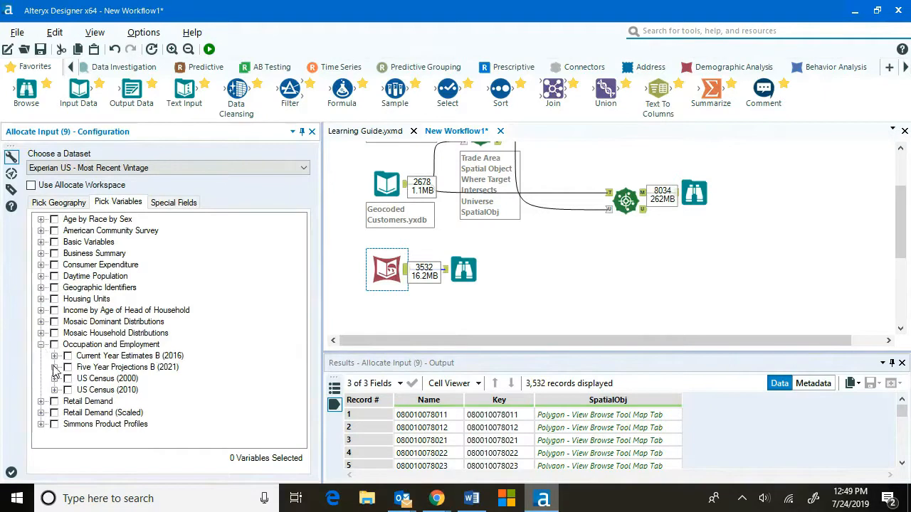
click(54, 356)
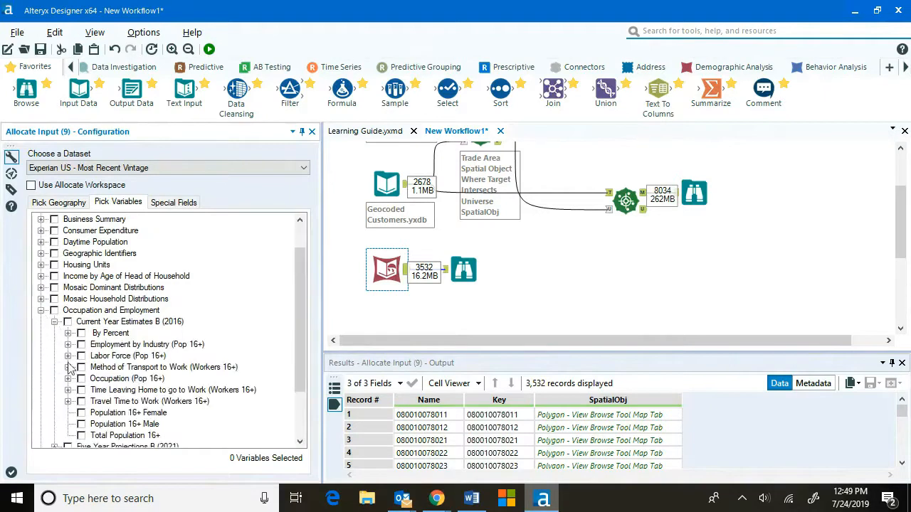
click(68, 344)
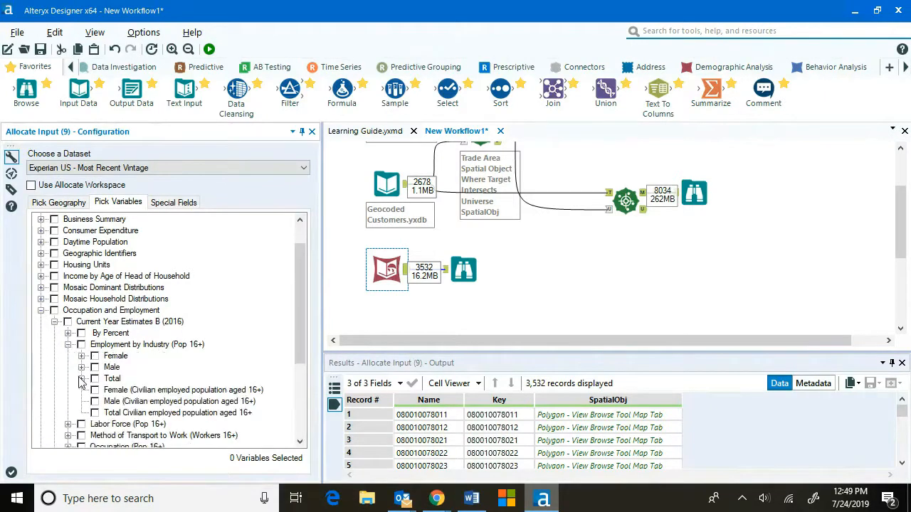
click(81, 380)
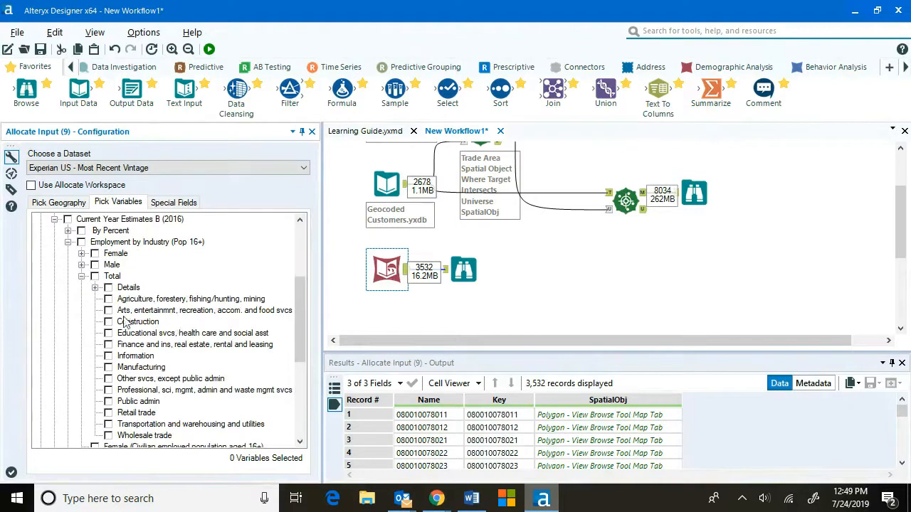
scroll(65, 244, up, 2)
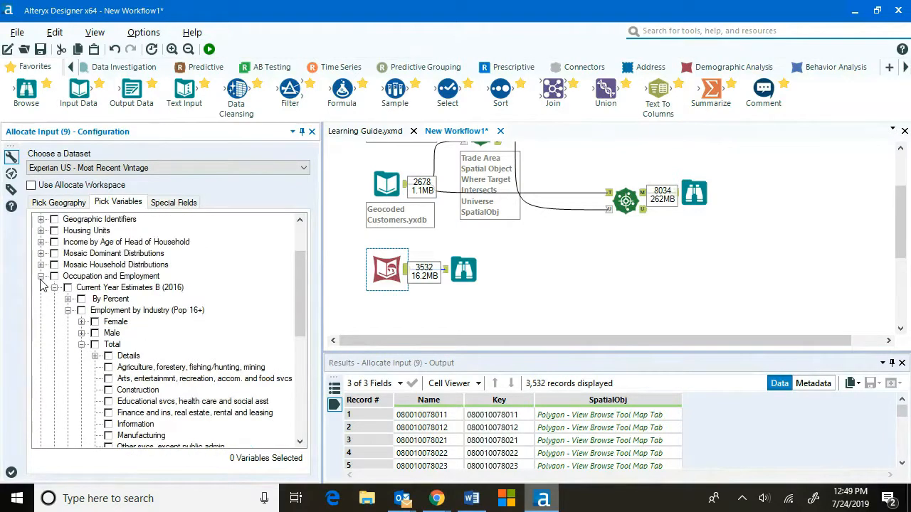
click(40, 276)
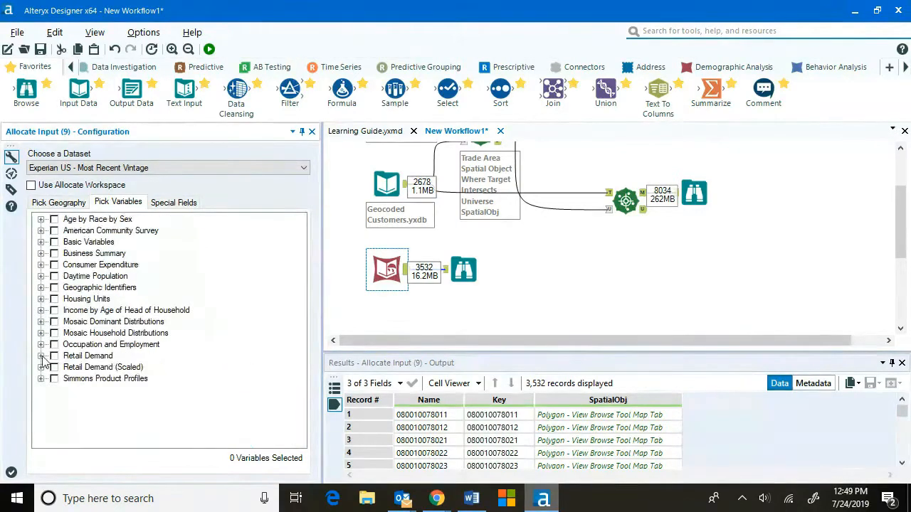
Browse Simmons Product Profiles current-year estimates, expanding Cable/Television/Radio adult Sports Events variables, then collapse the branch.
click(41, 379)
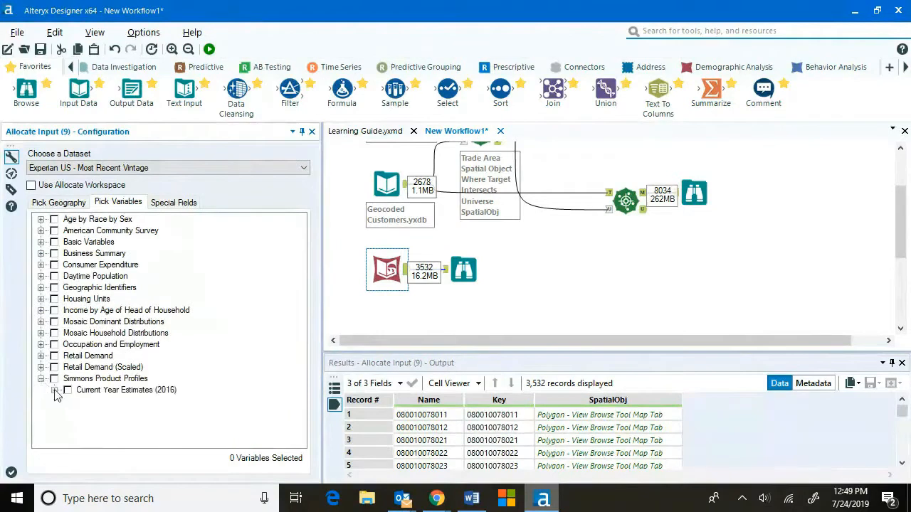
click(55, 390)
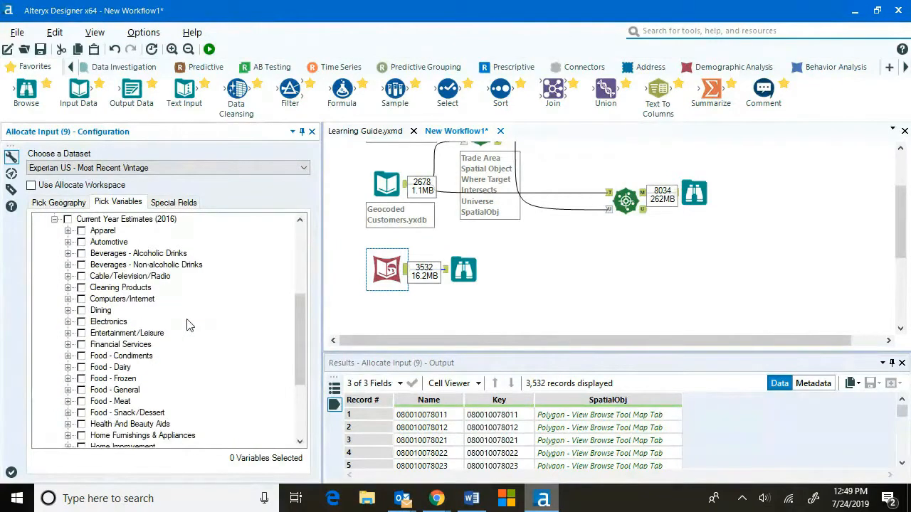
click(68, 276)
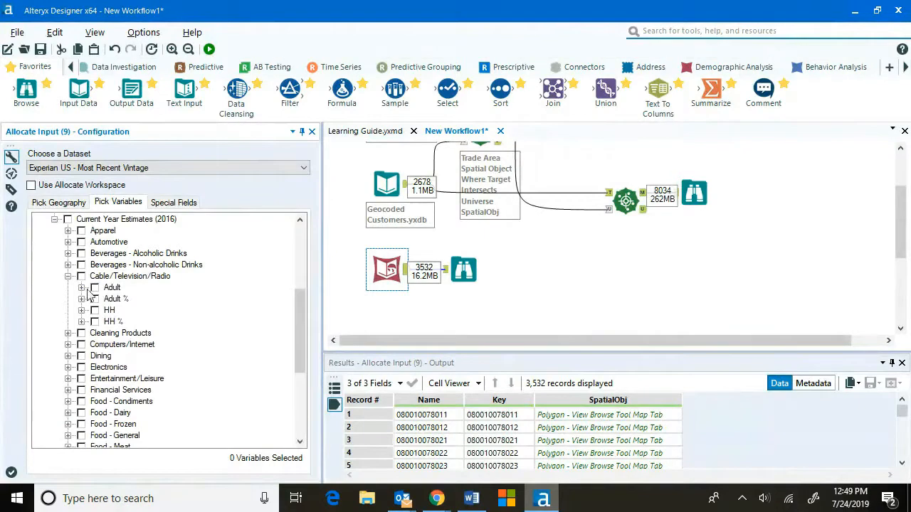
click(82, 289)
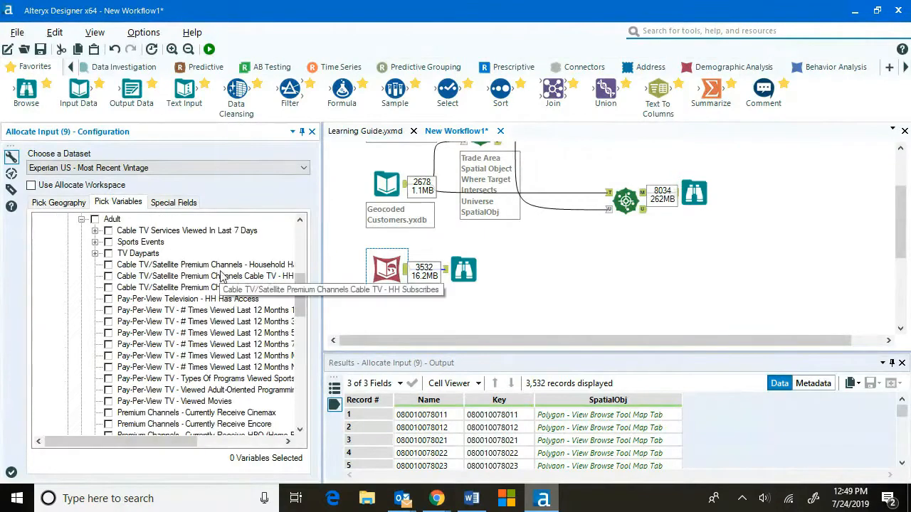
click(96, 242)
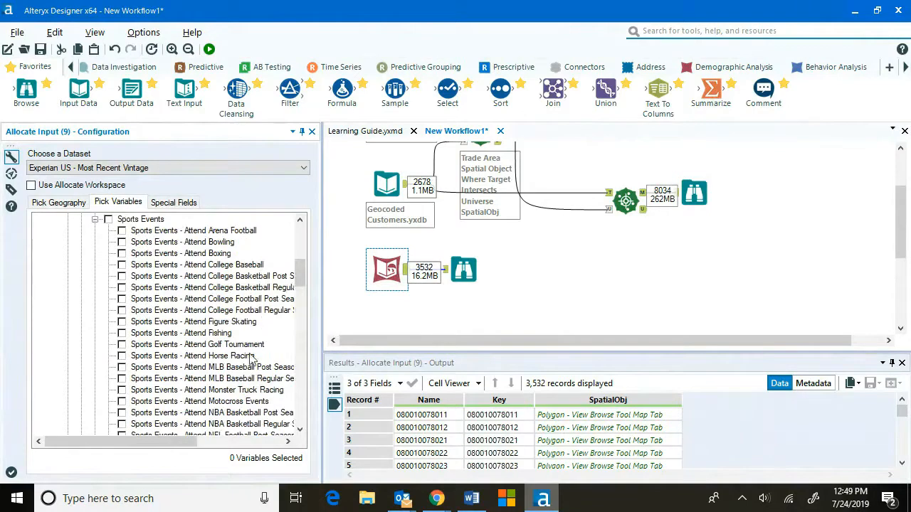
scroll(250, 359, down, 5)
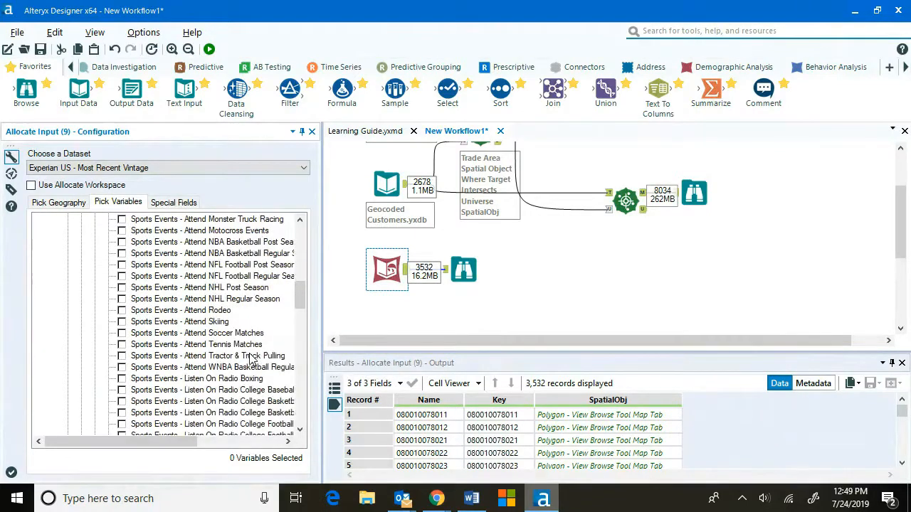
scroll(250, 359, up, 7)
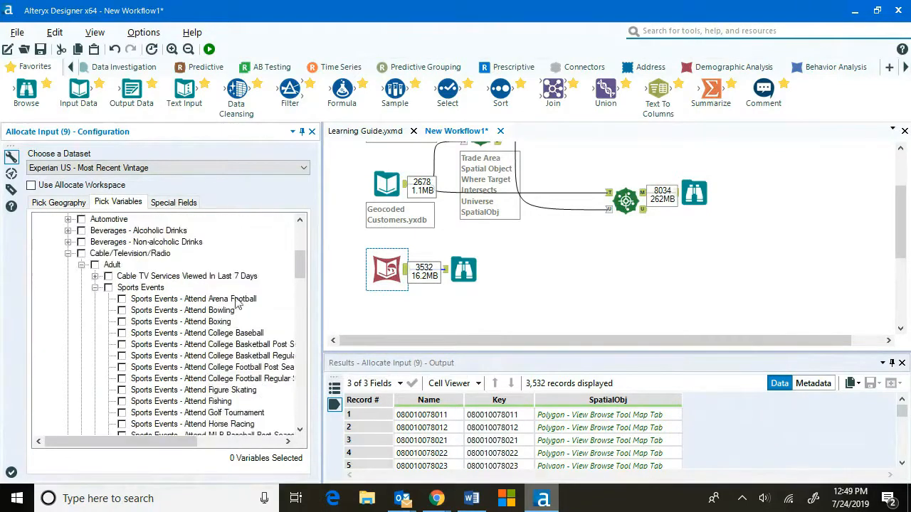
click(68, 254)
scroll(171, 284, up, 2)
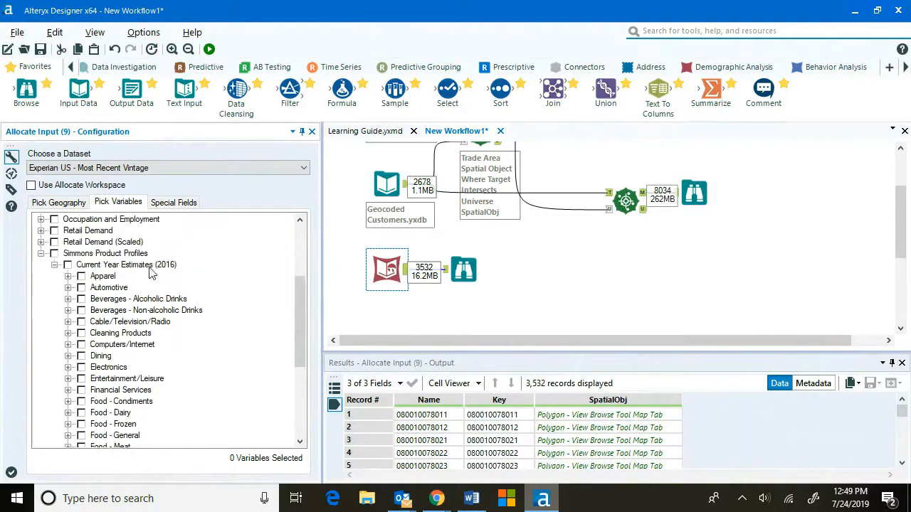
click(40, 253)
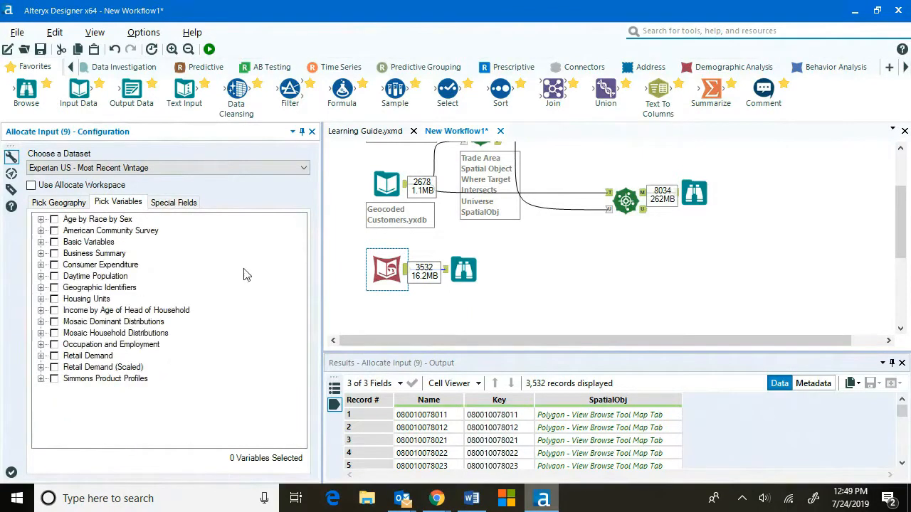
Browse Mosaic Household Distributions Residential Mosaic variables, expanding the Households groups such as A Power Elite and B Flourishing Families.
click(40, 333)
click(54, 345)
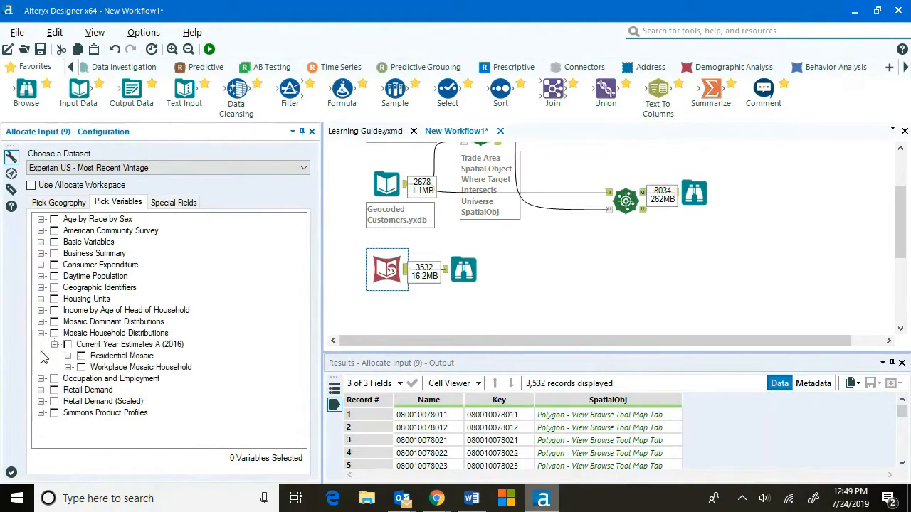
click(68, 357)
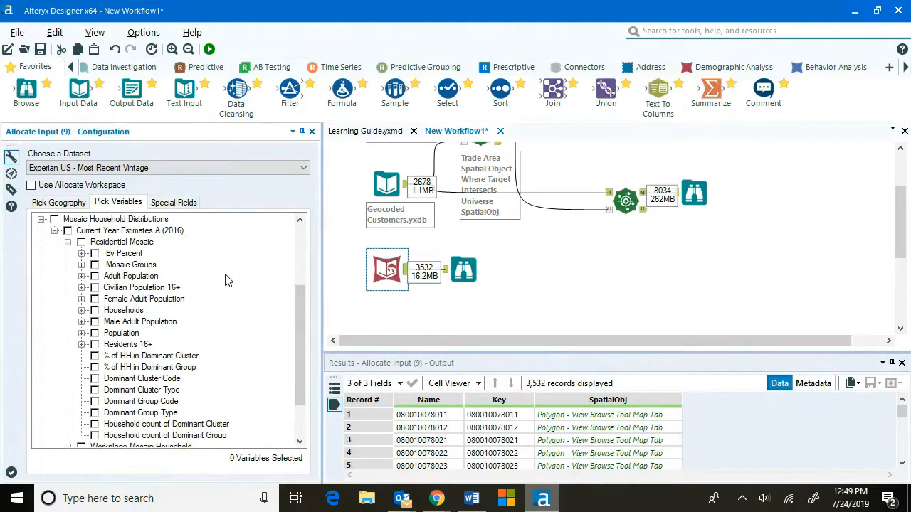
click(82, 311)
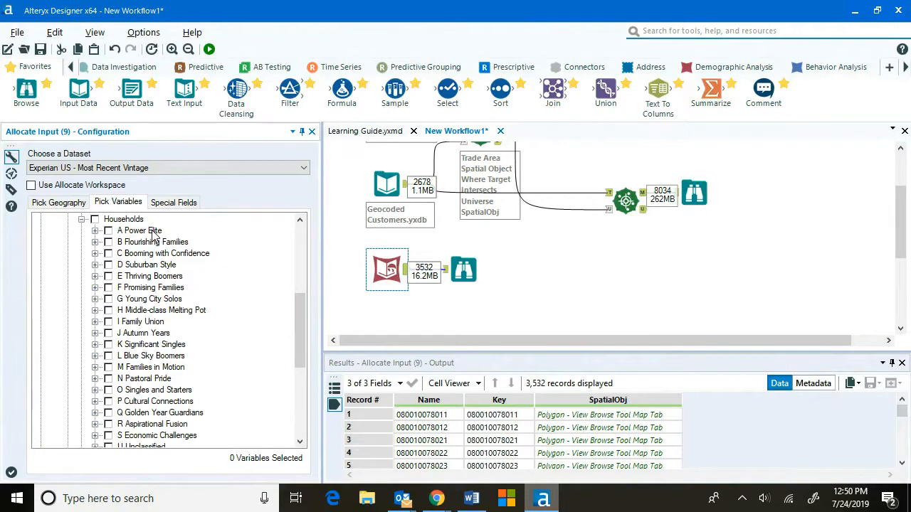
click(95, 230)
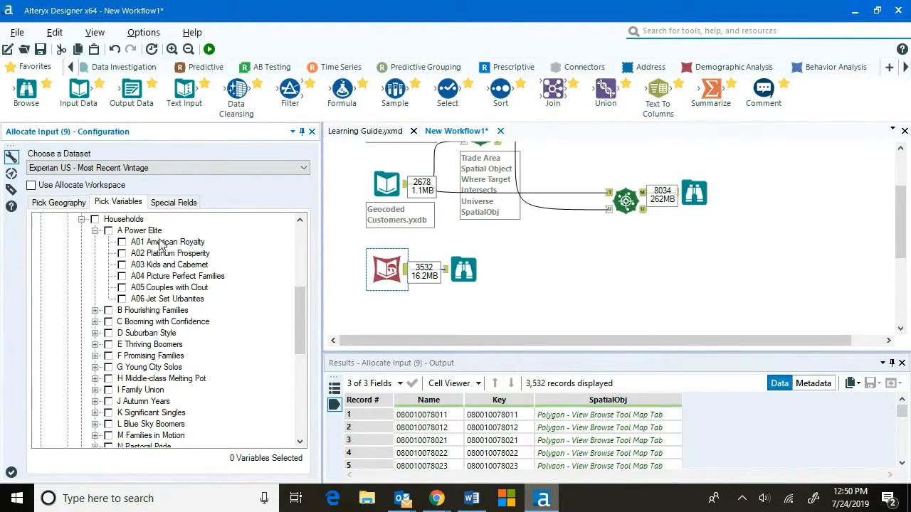
click(95, 230)
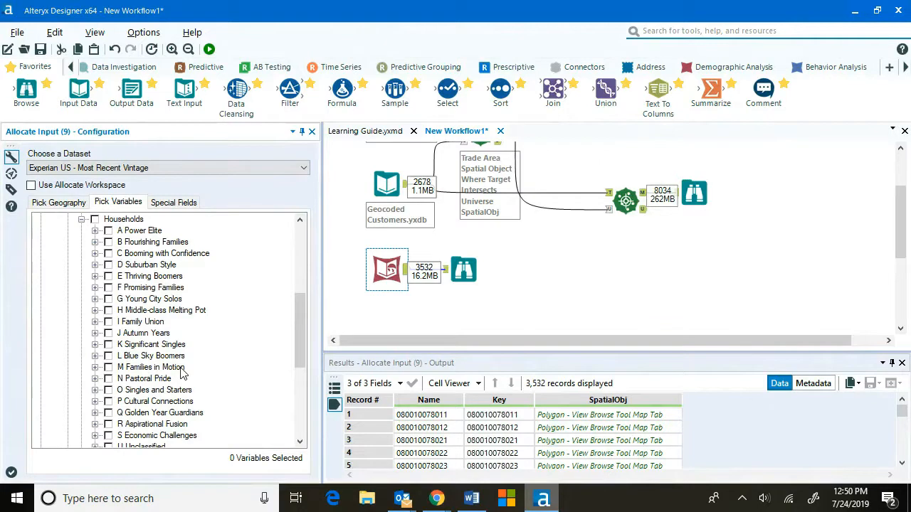
click(95, 242)
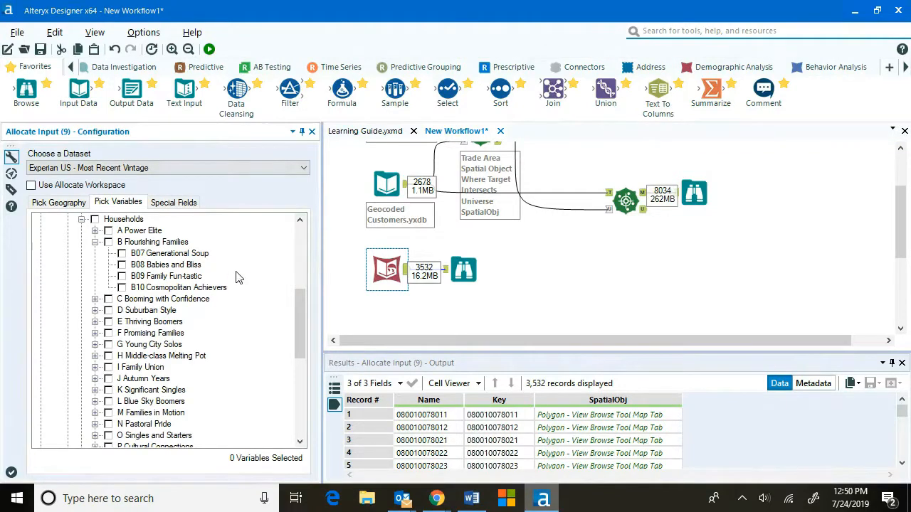
click(95, 242)
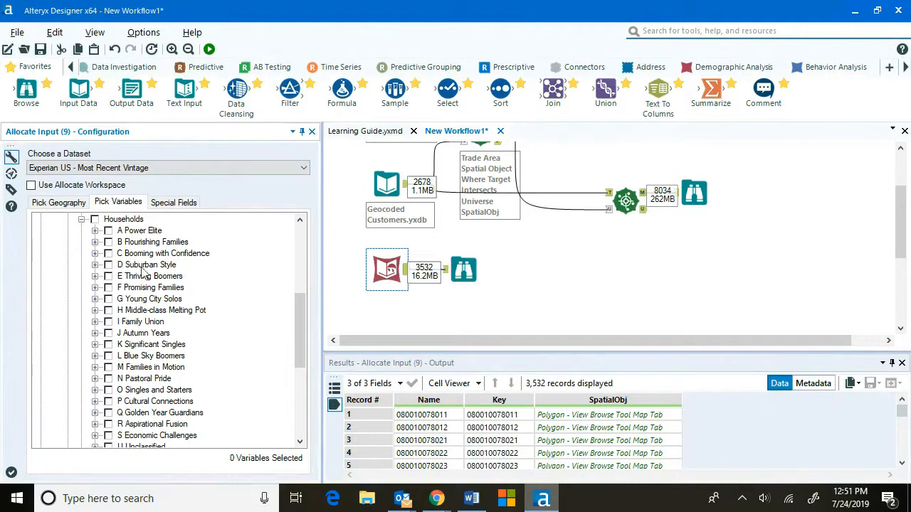
scroll(213, 316, down, 1)
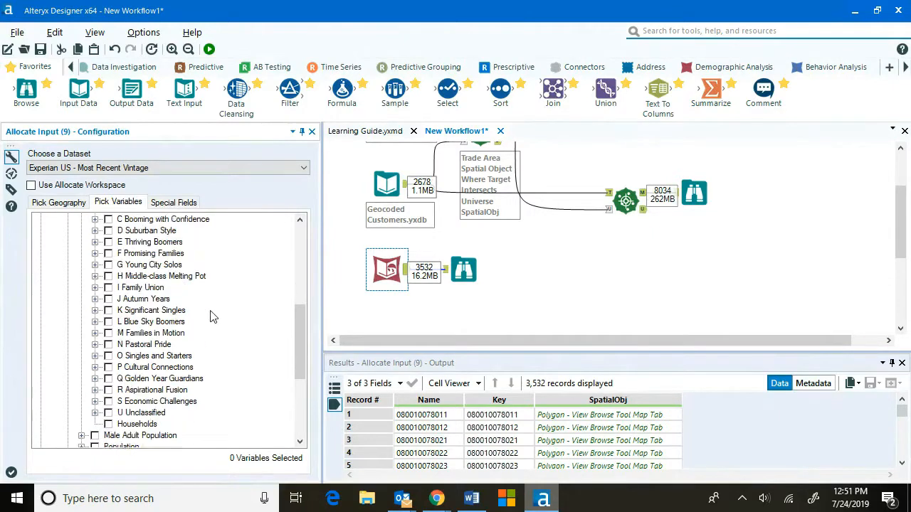
scroll(210, 316, up, 2)
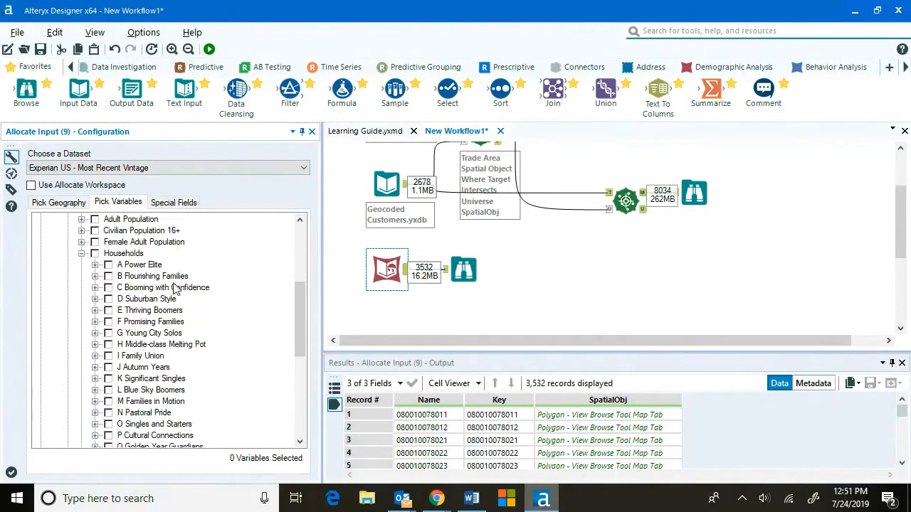
click(81, 254)
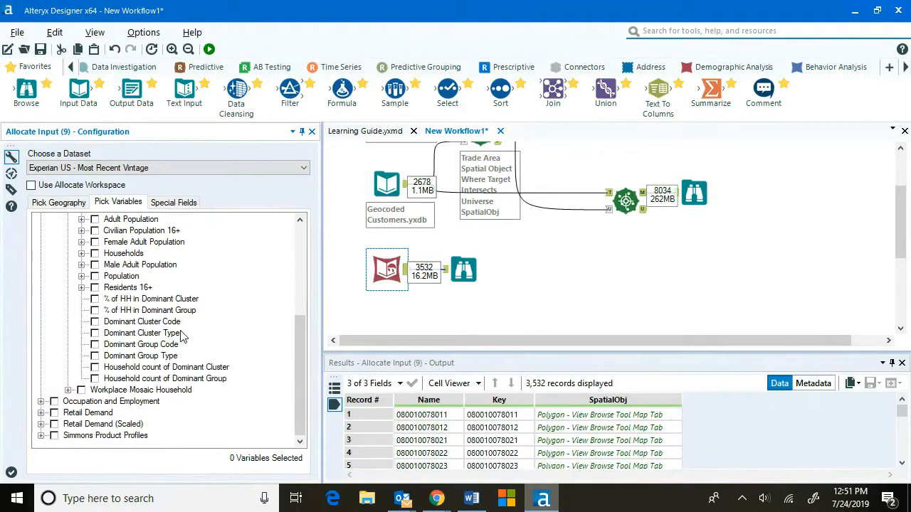
Select the Residential Mosaic Dominant Cluster Type variable, run the workflow, and review the Allocate Input output.
click(95, 333)
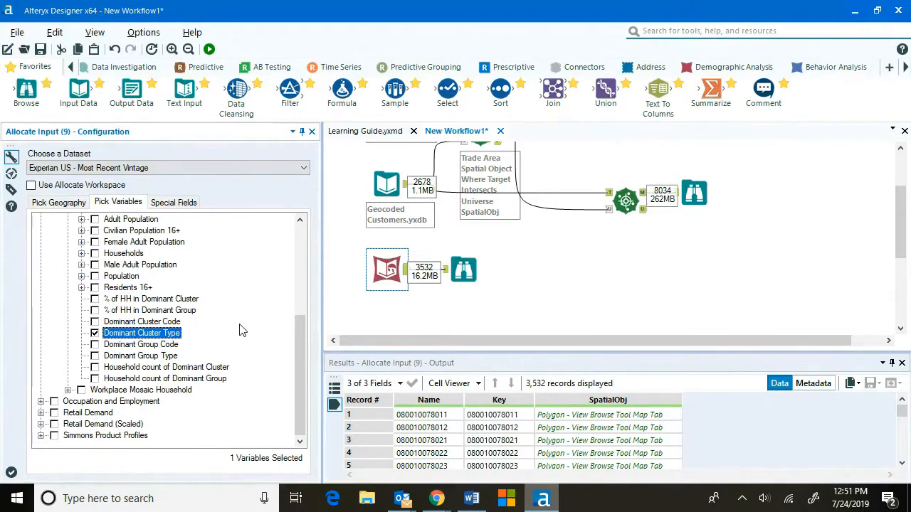
click(208, 48)
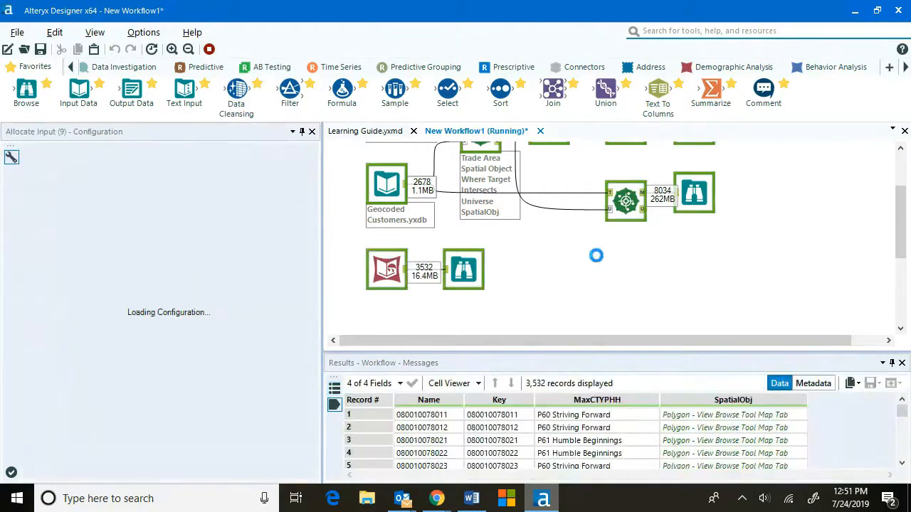
click(570, 279)
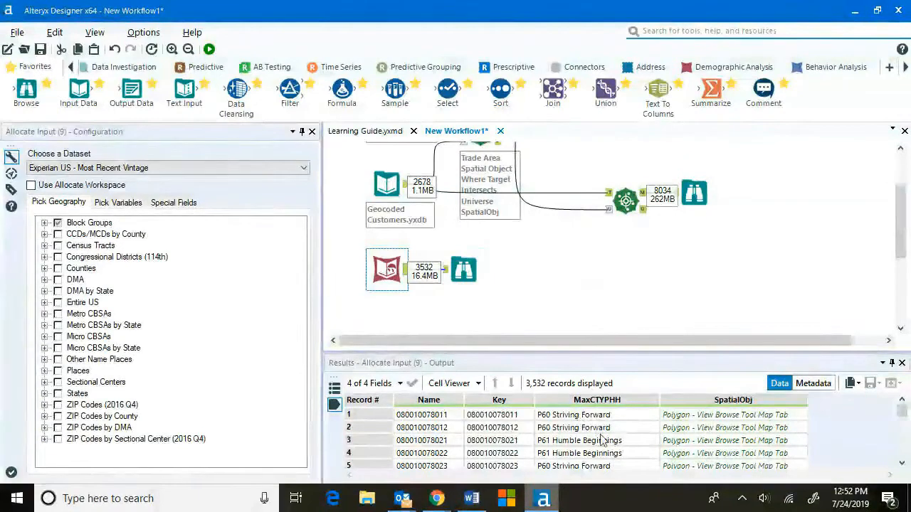
scroll(601, 441, down, 3)
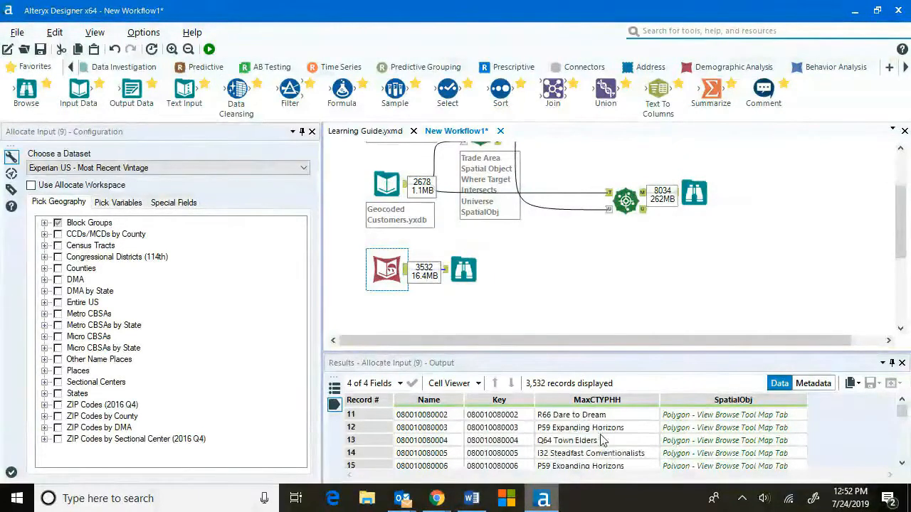
Inspect the Allocate Input block-group output on the Browse map, selecting individual records.
click(464, 269)
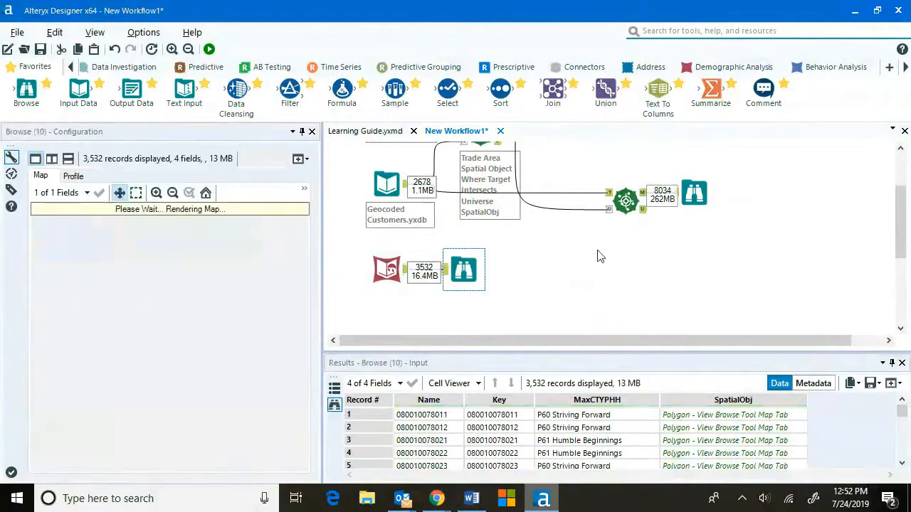
click(373, 441)
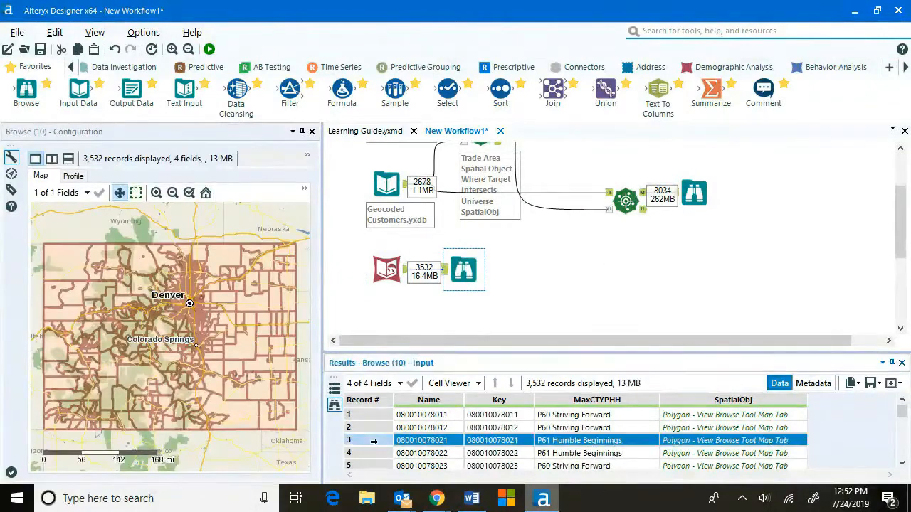
click(248, 417)
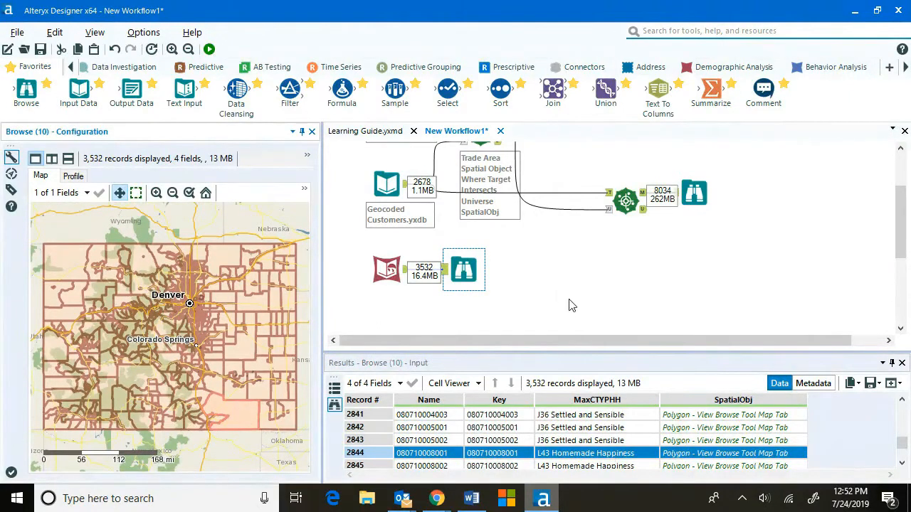
Add a Spatial Match tool, connecting the block groups to its Targets input and the geocoded customers to Universe.
scroll(570, 303, up, 2)
scroll(569, 304, down, 2)
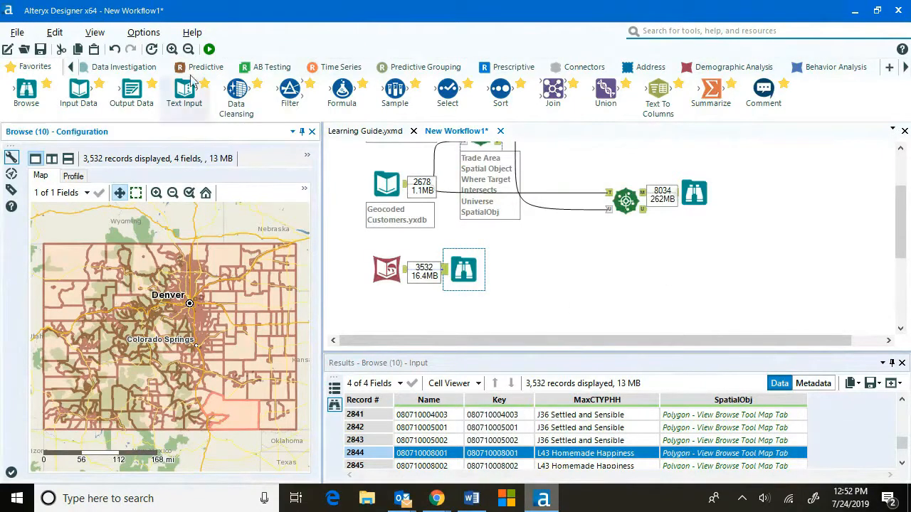
scroll(189, 68, up, 3)
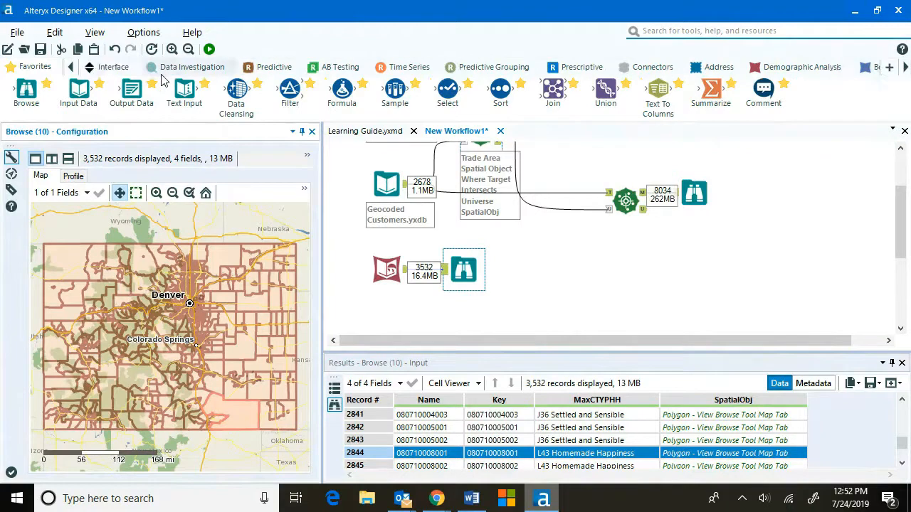
click(180, 68)
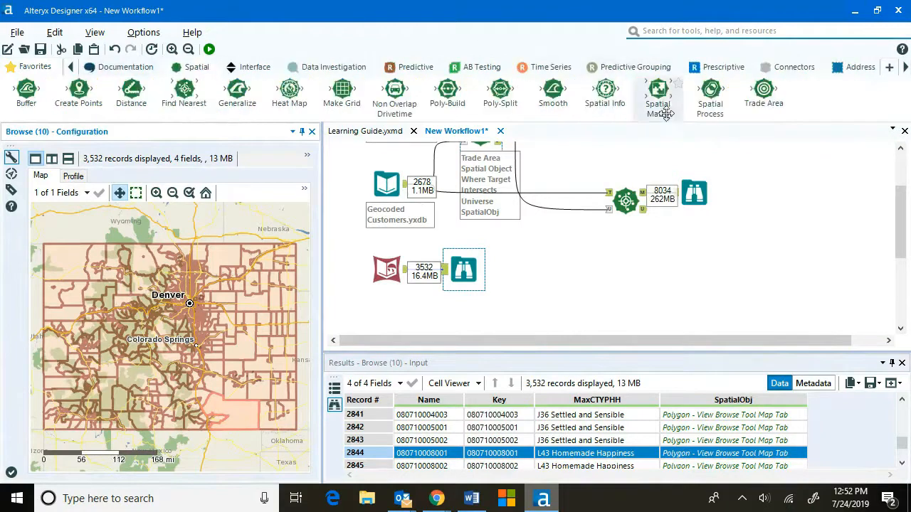
drag(658, 89, 609, 270)
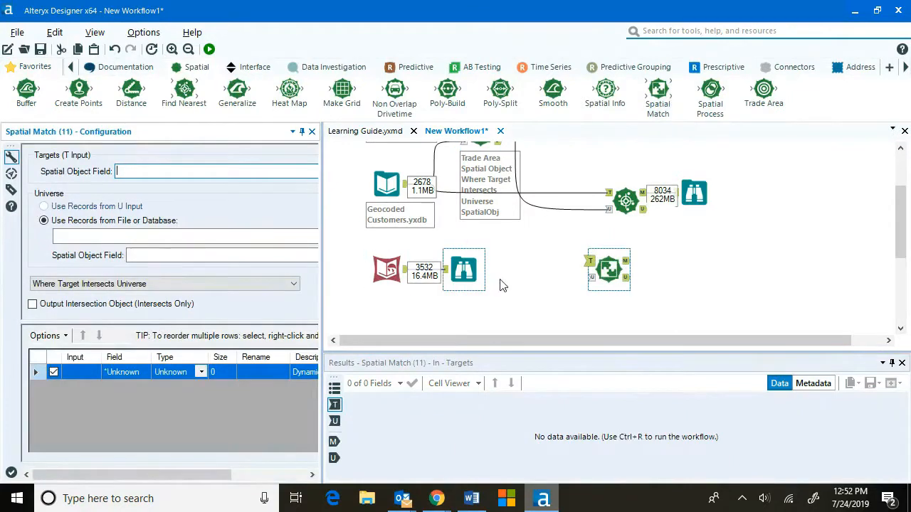
scroll(466, 281, up, 1)
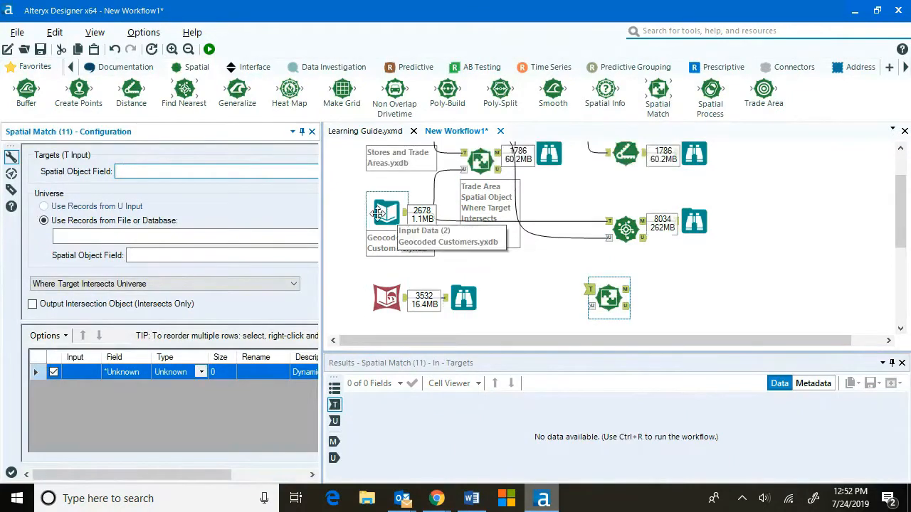
drag(406, 298, 591, 292)
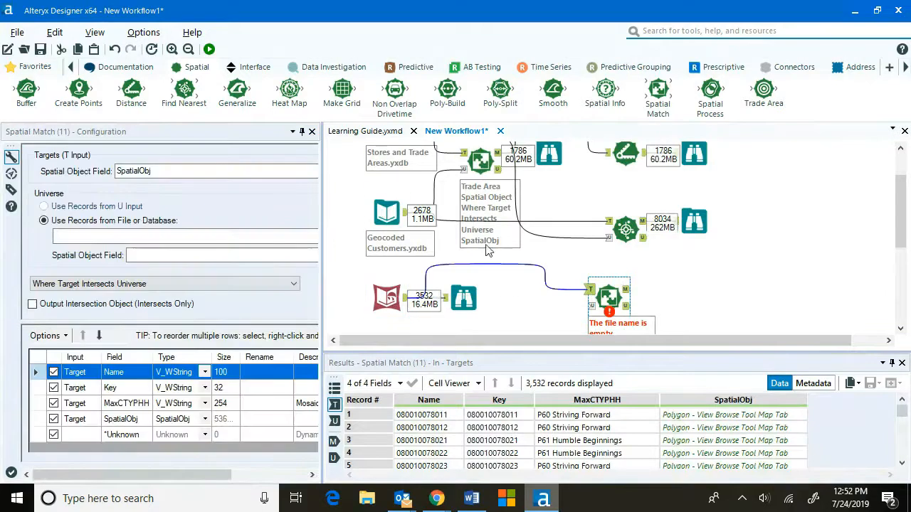
drag(592, 309, 592, 307)
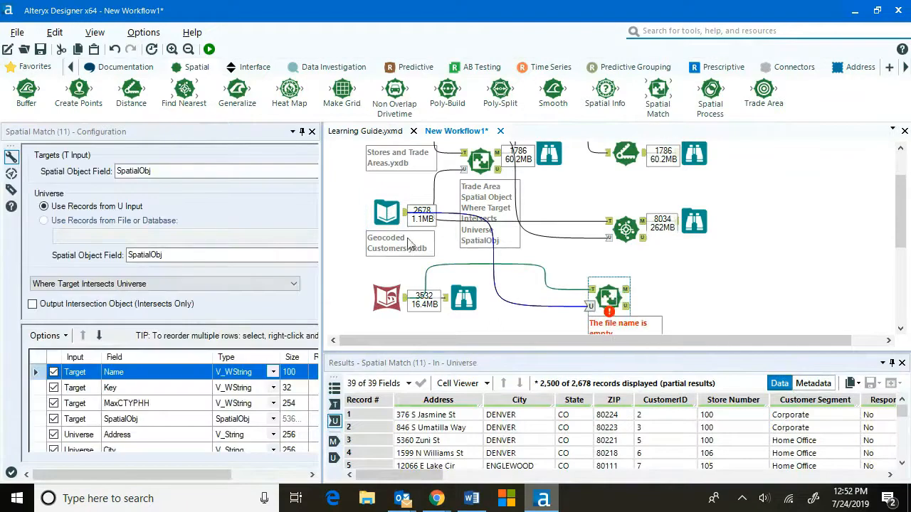
Check both spatial object fields and rename the target SpatialObj field as BG Spatial Object.
drag(321, 225, 481, 228)
click(461, 172)
click(461, 184)
click(462, 256)
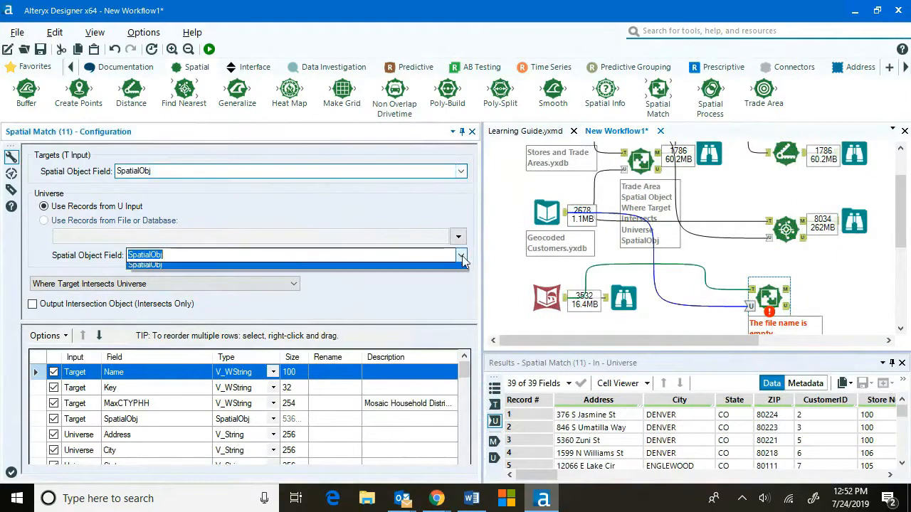
click(462, 256)
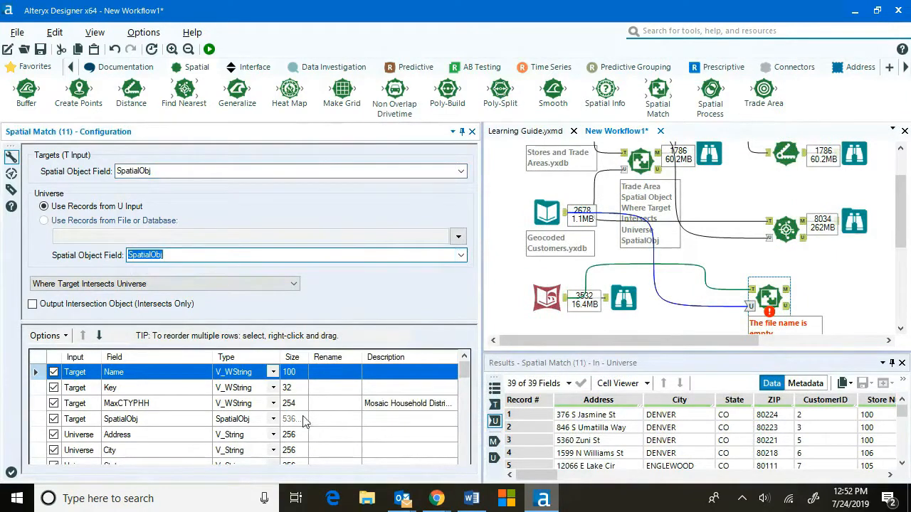
click(334, 419)
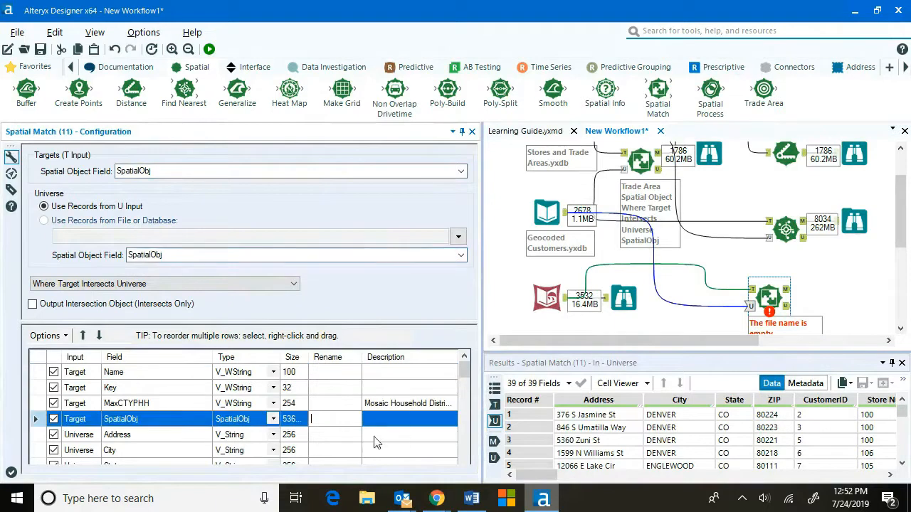
text(BG)
text( Spatial)
text( Object)
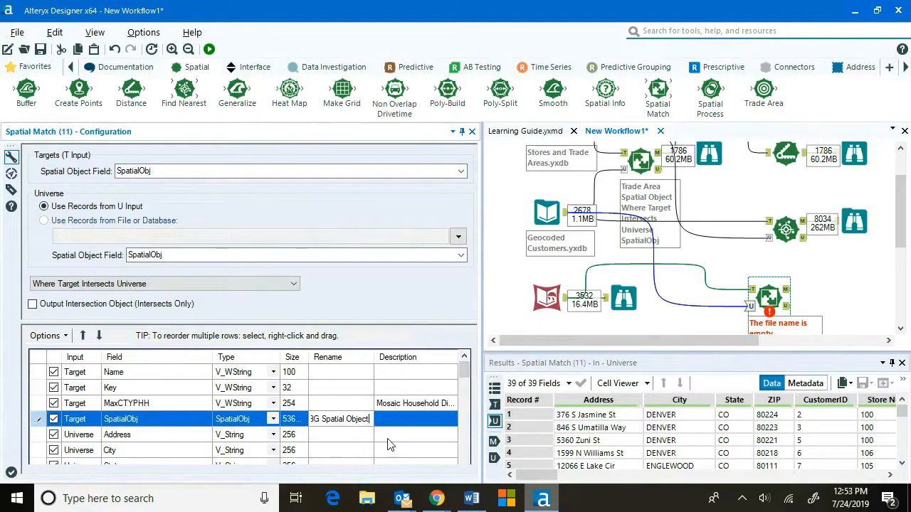
Rename the universe SpatialObj field as Customer Spatial Object in the Spatial Match field list.
scroll(388, 445, down, 8)
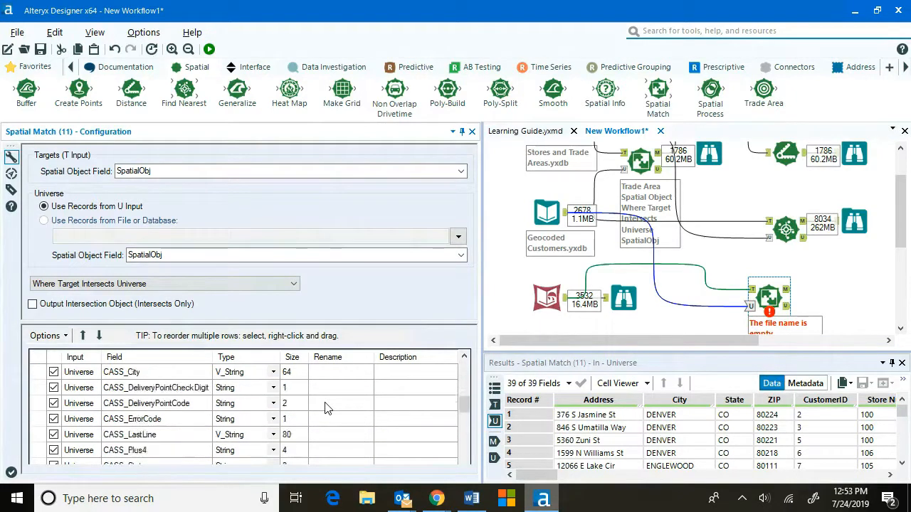
scroll(326, 408, down, 5)
scroll(325, 407, up, 1)
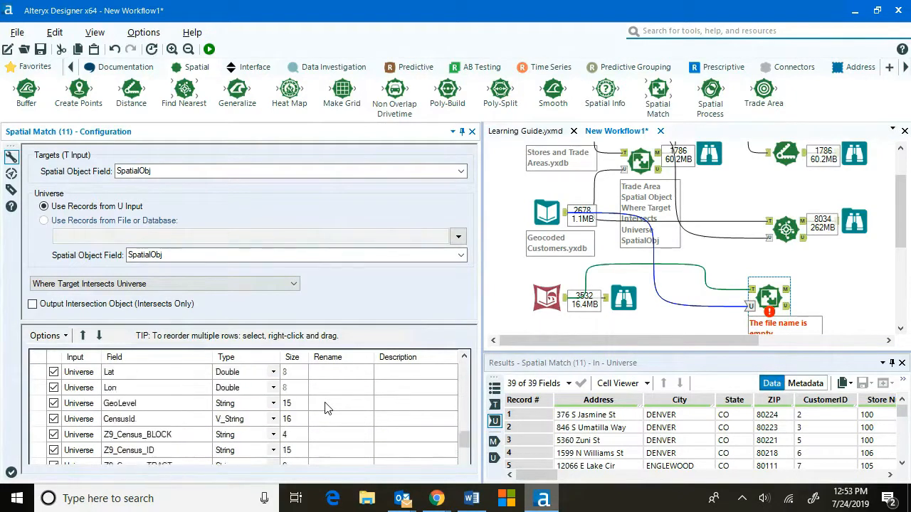
scroll(325, 408, up, 1)
click(326, 405)
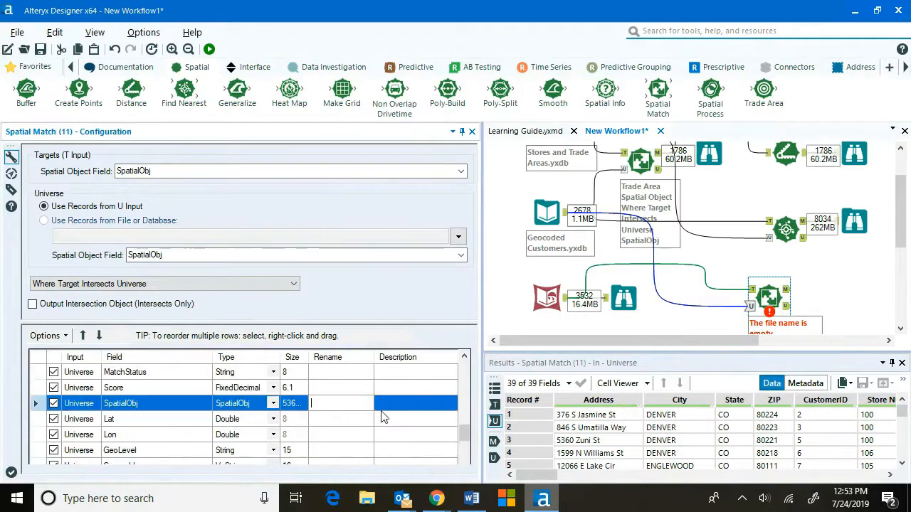
text(Customer )
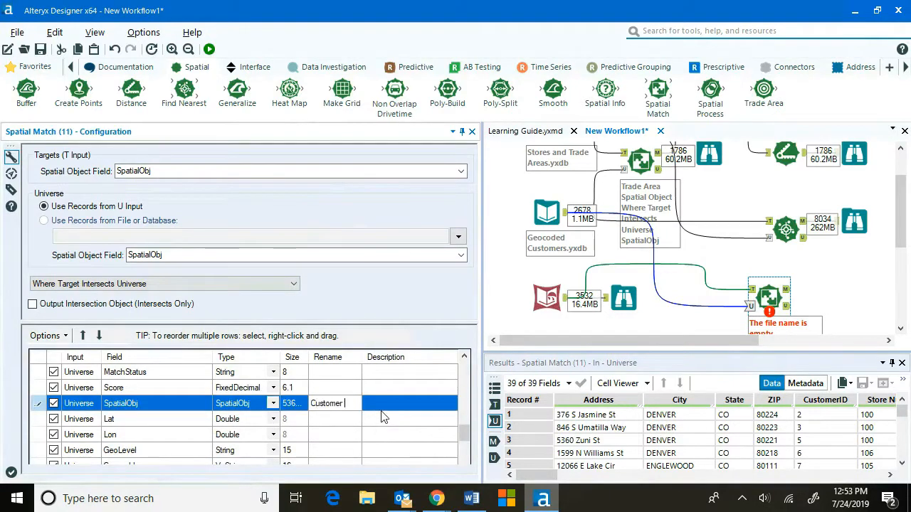
text(Spatial Obj)
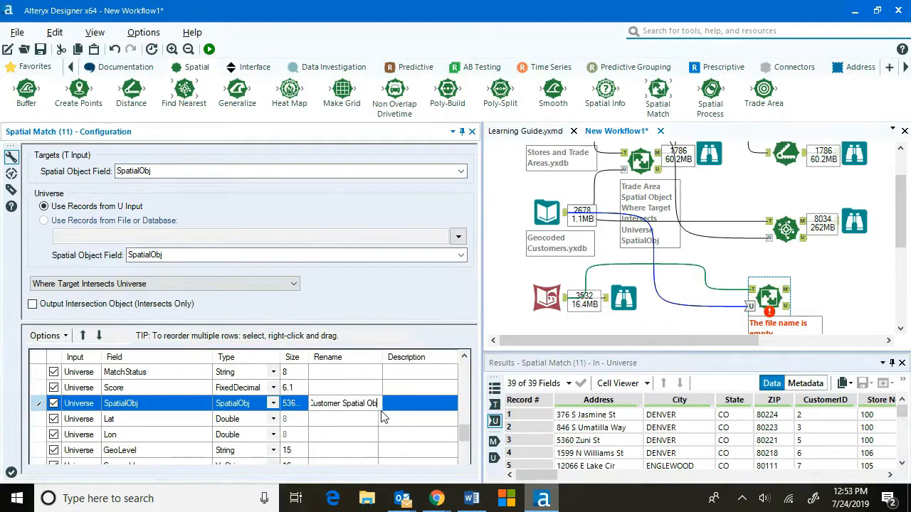
text(ect)
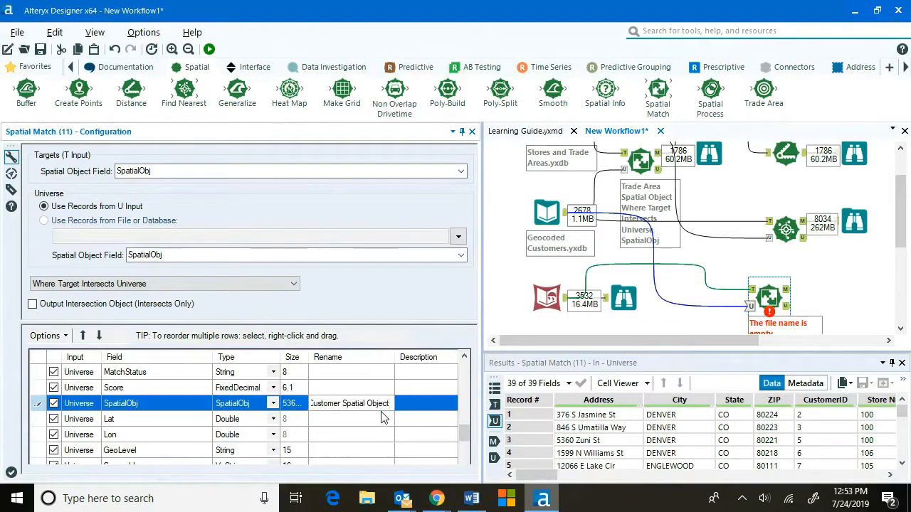
click(367, 424)
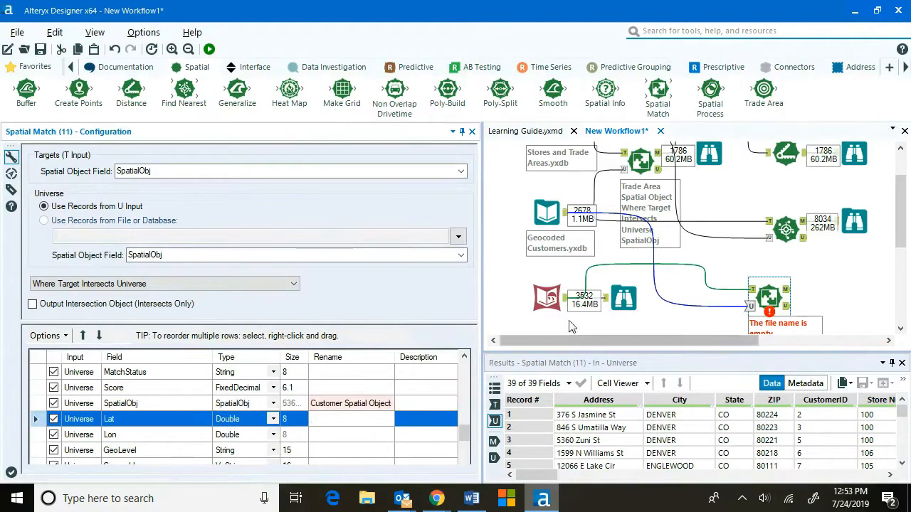
Attach a Browse tool to the Spatial Match matched output and run the workflow.
drag(482, 262, 264, 262)
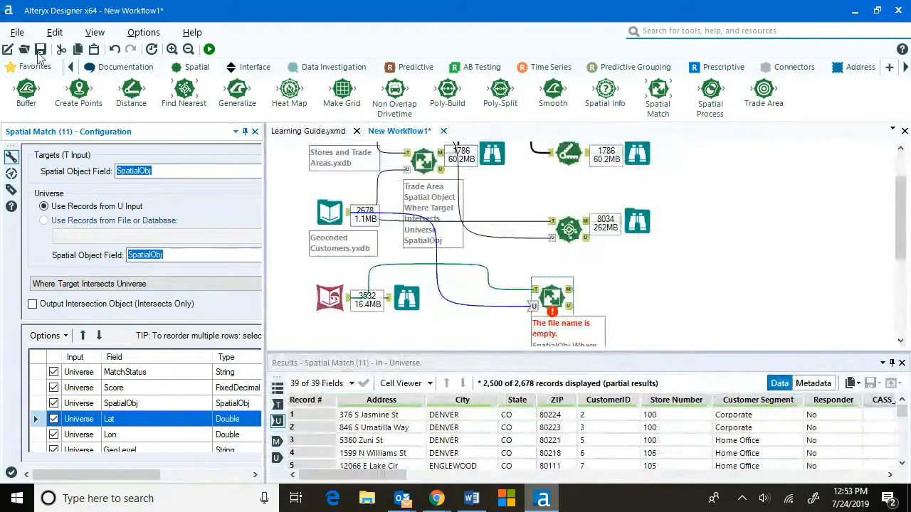
click(33, 67)
drag(26, 89, 622, 289)
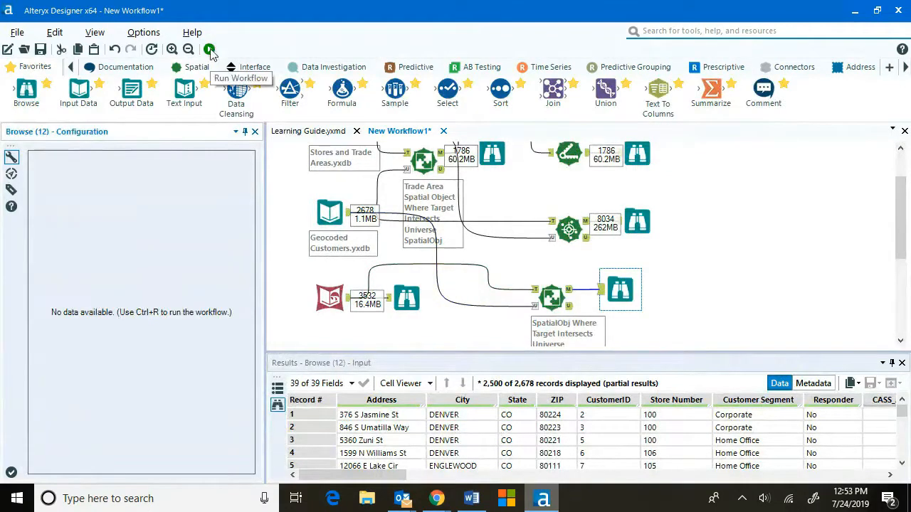
click(210, 49)
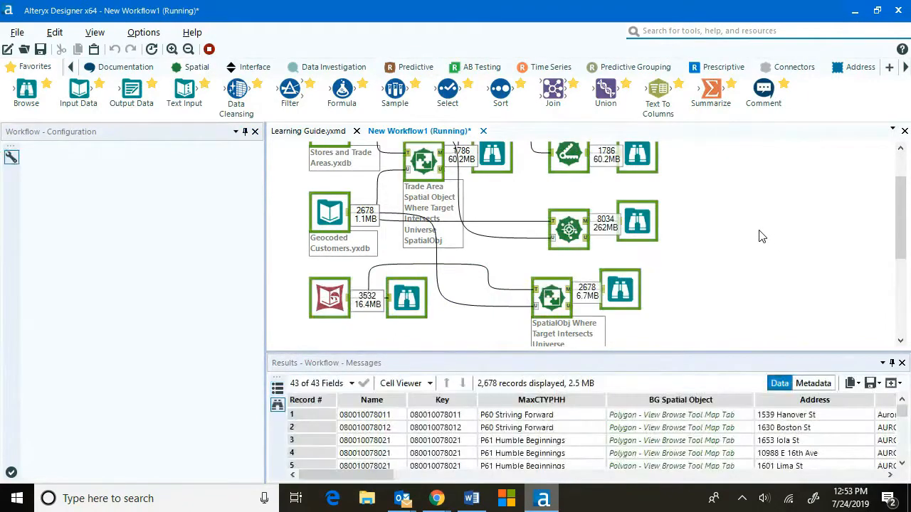
Examine the matched customers and block groups on the Browse map, zooming into the Denver area.
click(572, 284)
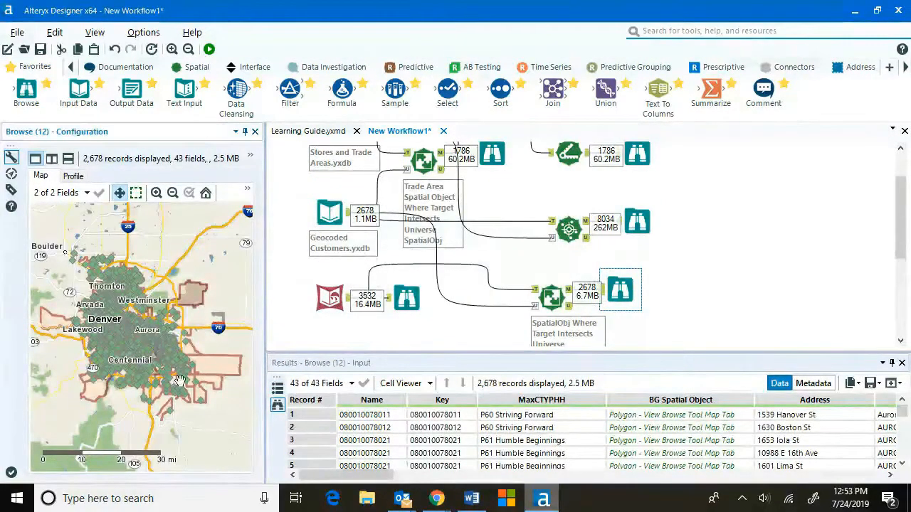
scroll(128, 360, up, 1)
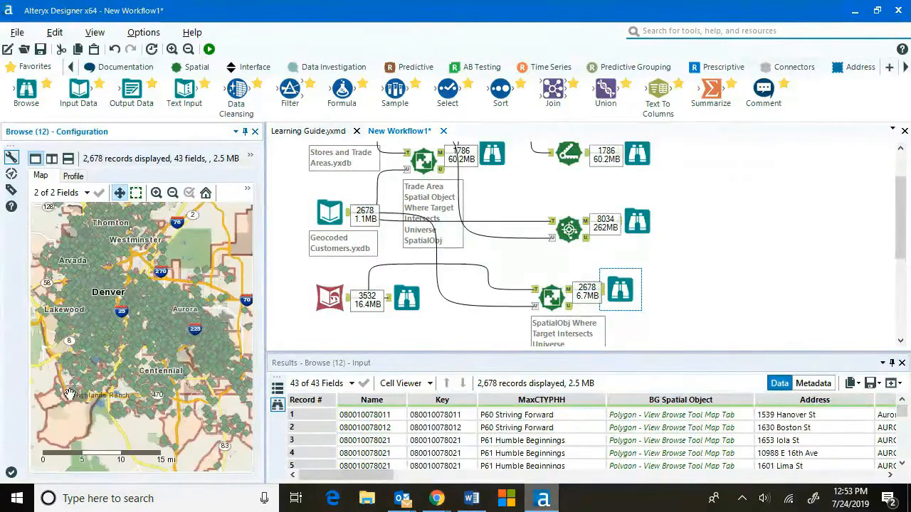
scroll(69, 395, up, 2)
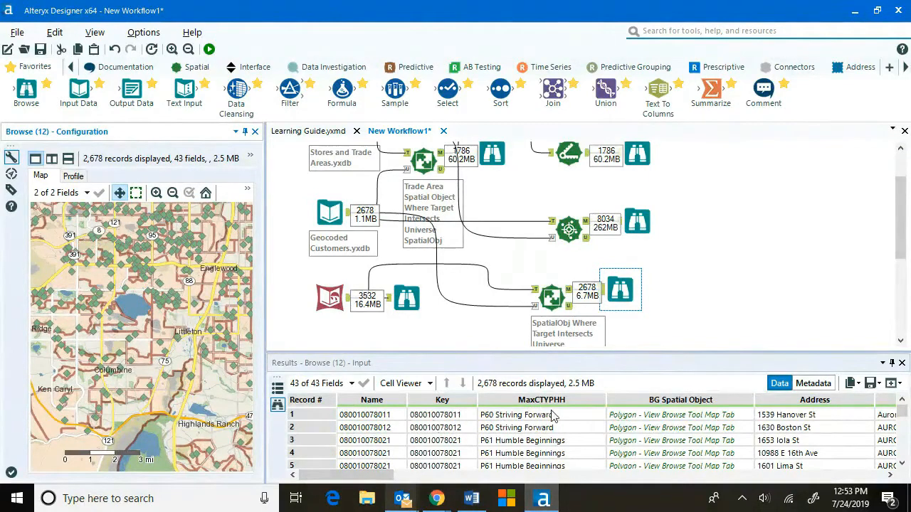
drag(385, 475, 341, 482)
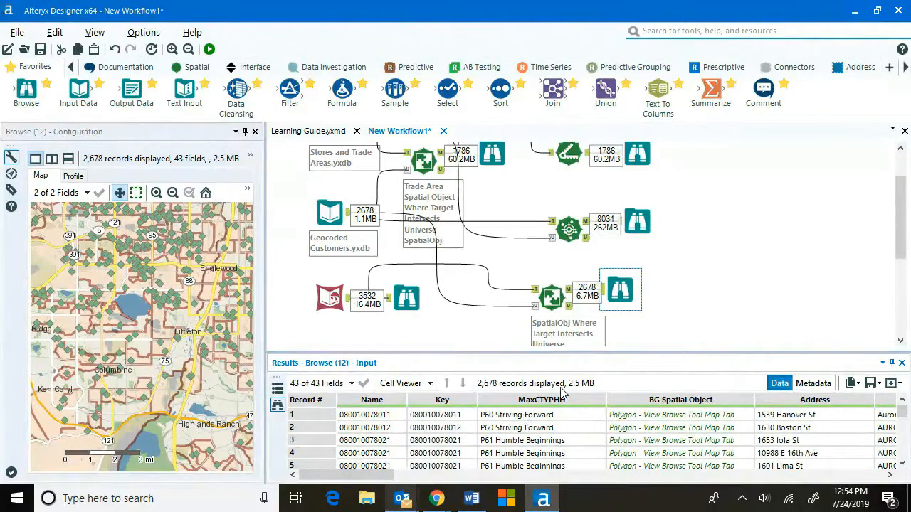
Add a Summarize tool on the Spatial Match matched output and group by MaxCTYPHH.
drag(711, 91, 737, 286)
drag(738, 286, 704, 289)
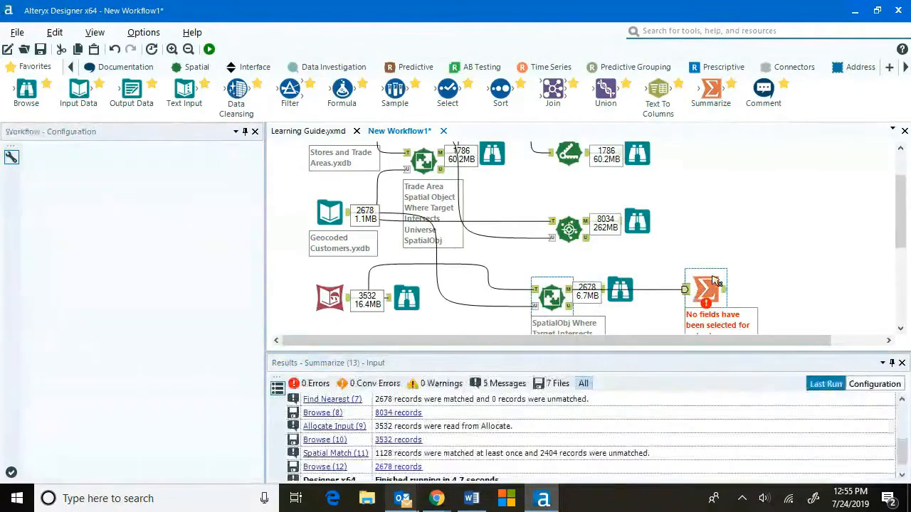
click(715, 282)
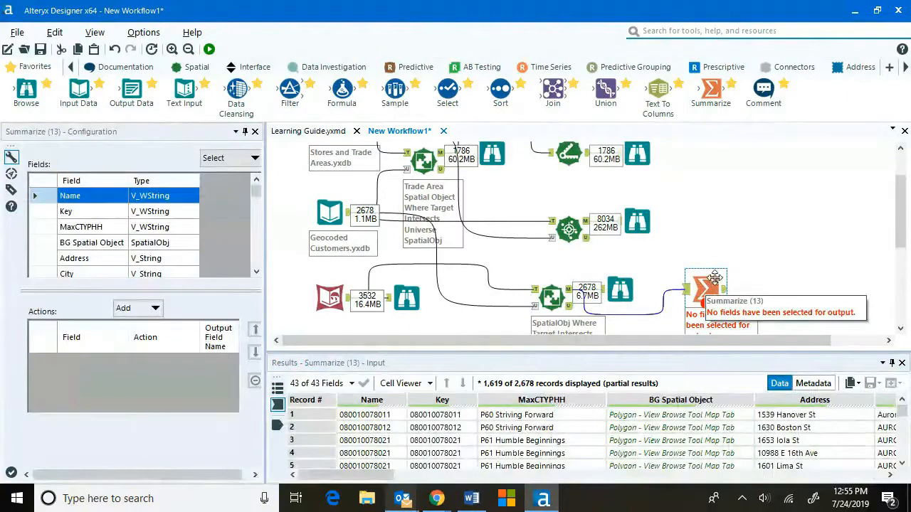
click(112, 230)
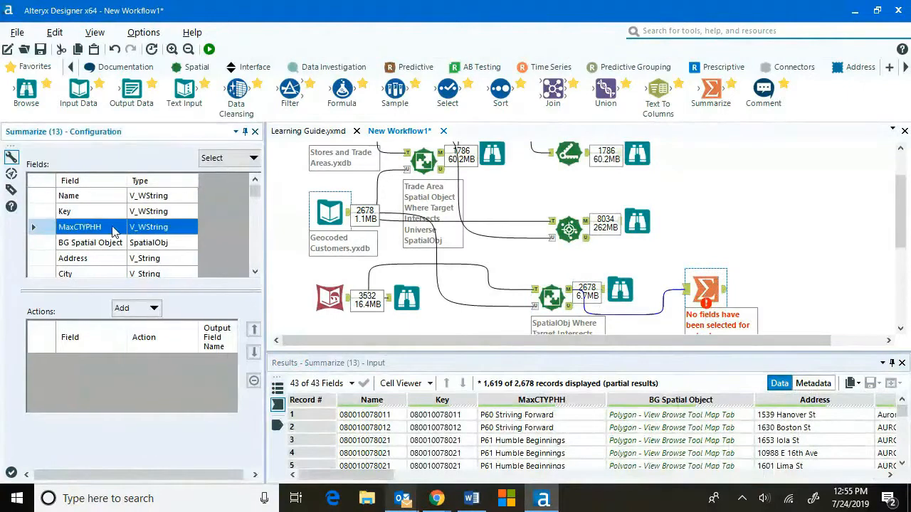
click(154, 308)
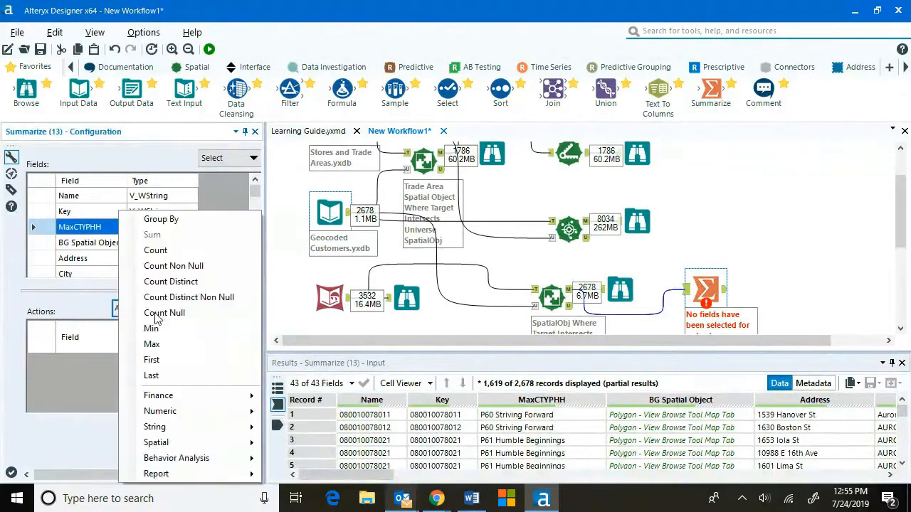
click(151, 219)
Add a Count action on the Customer Spatial Object field to the Summarize configuration.
scroll(91, 245, down, 1)
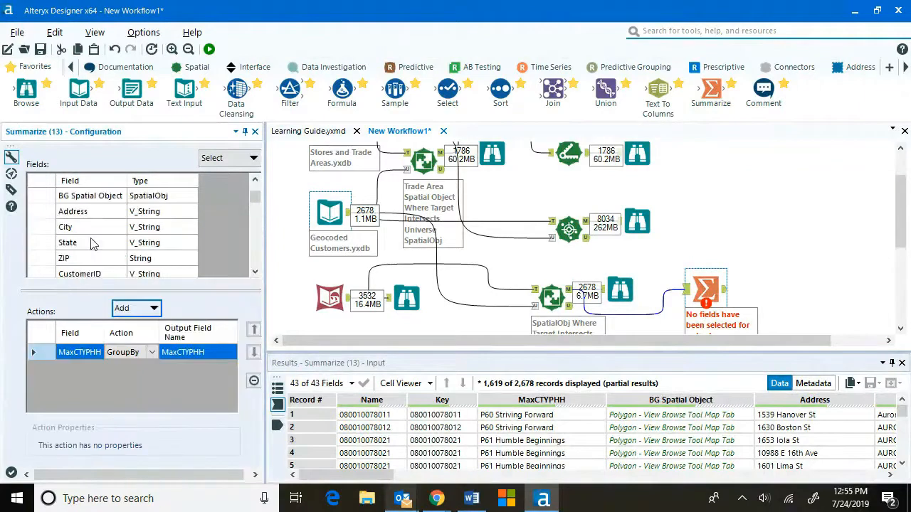
scroll(92, 244, down, 5)
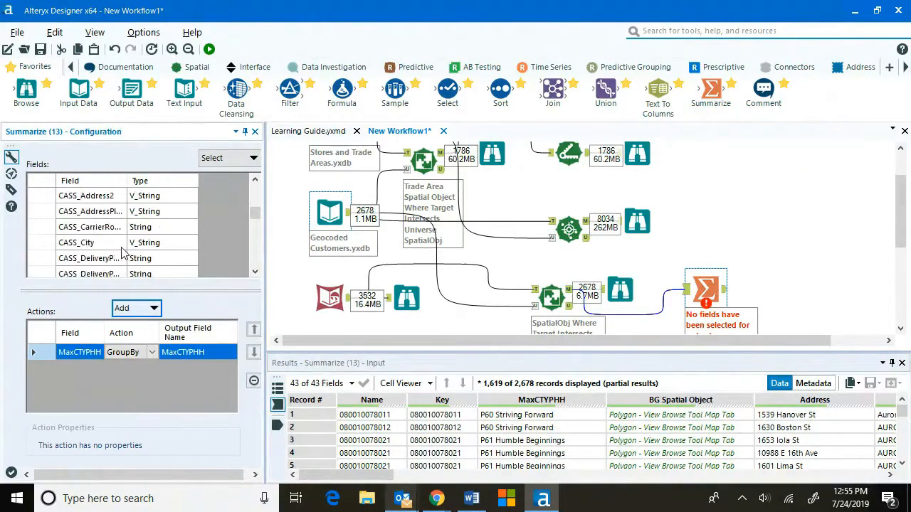
scroll(122, 249, down, 2)
scroll(121, 251, down, 1)
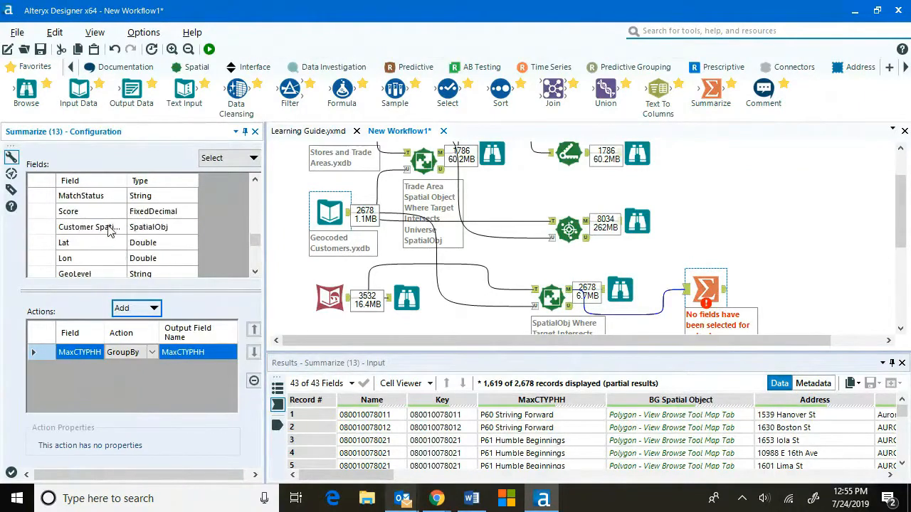
click(111, 228)
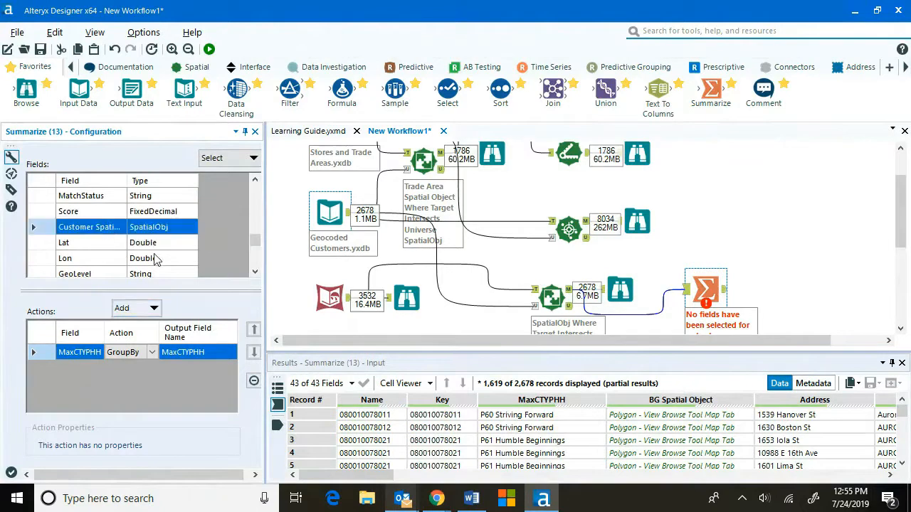
click(154, 313)
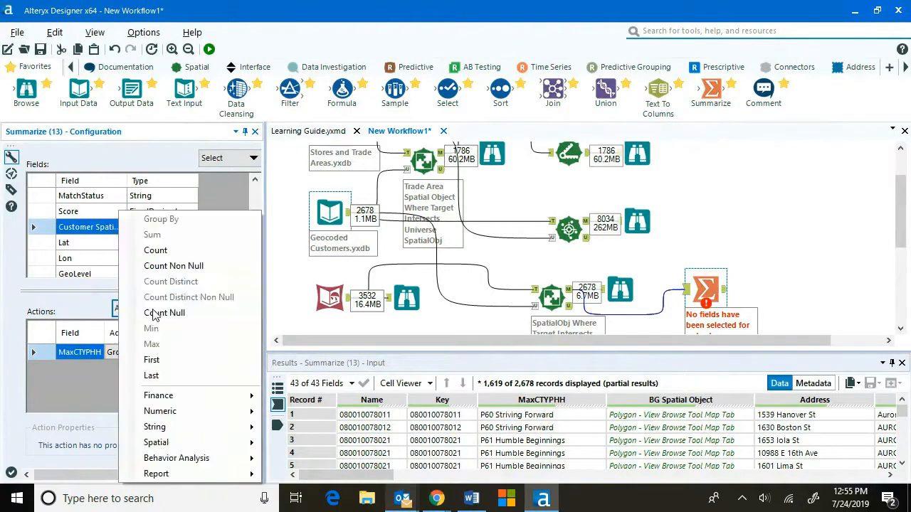
click(162, 252)
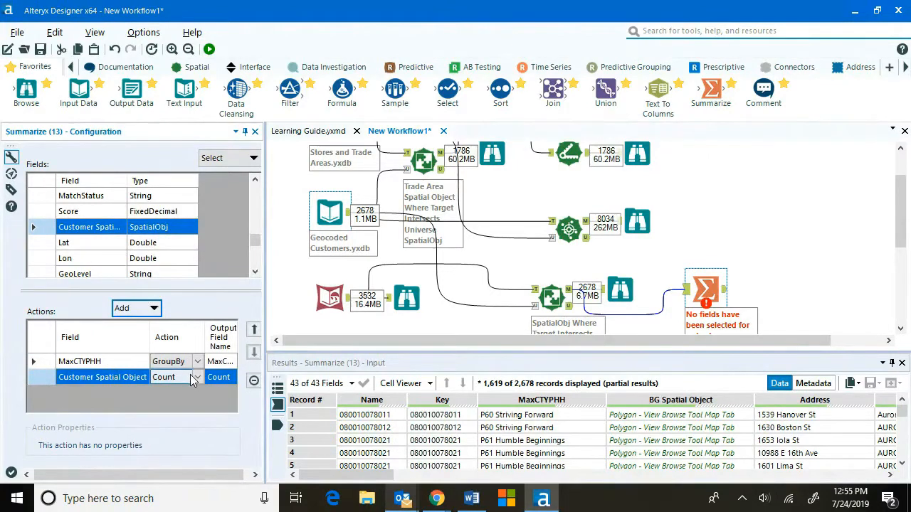
Attach a Browse tool to the Summarize output and run the workflow.
drag(26, 89, 786, 288)
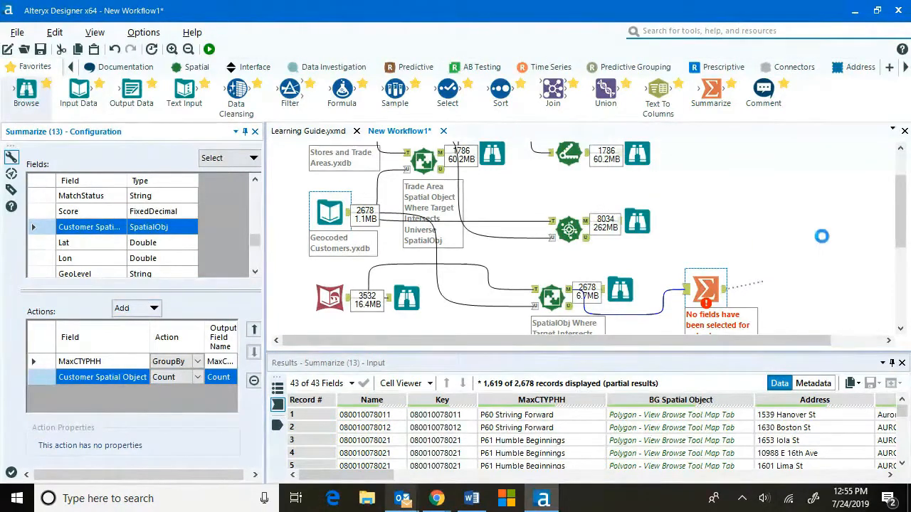
click(208, 49)
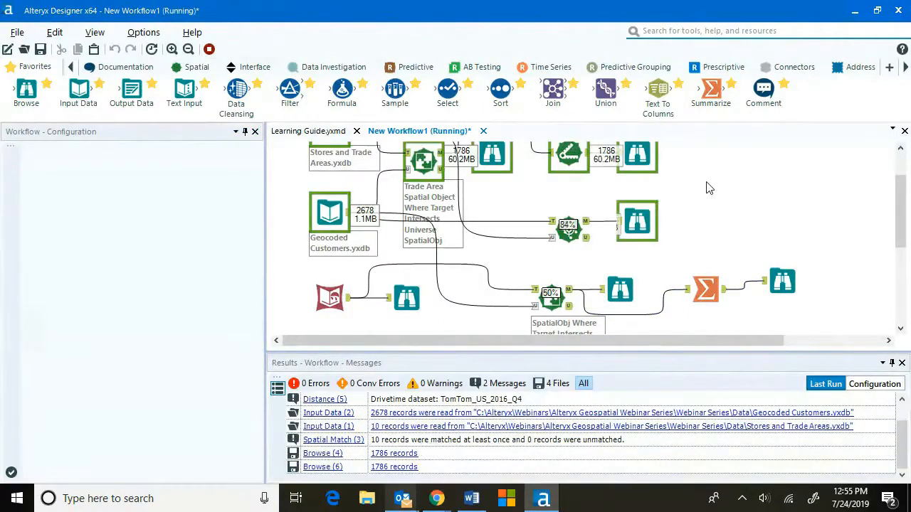
click(782, 281)
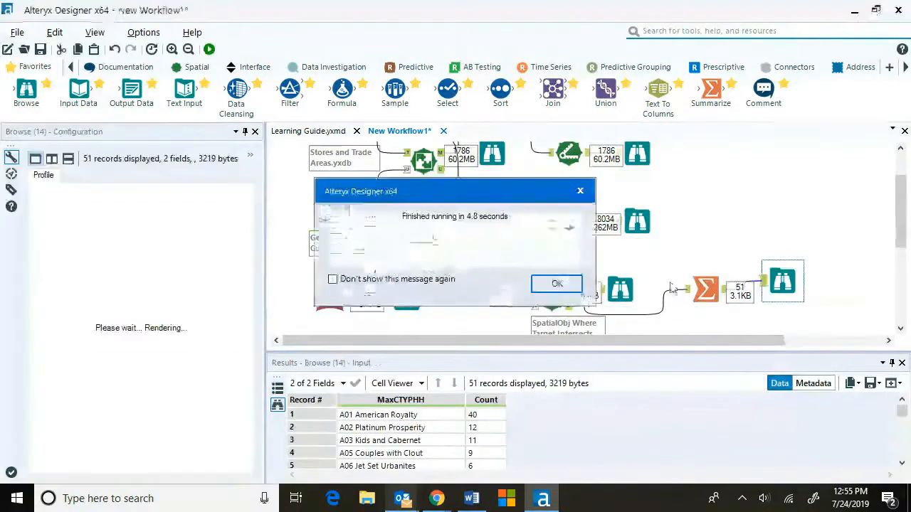
click(556, 282)
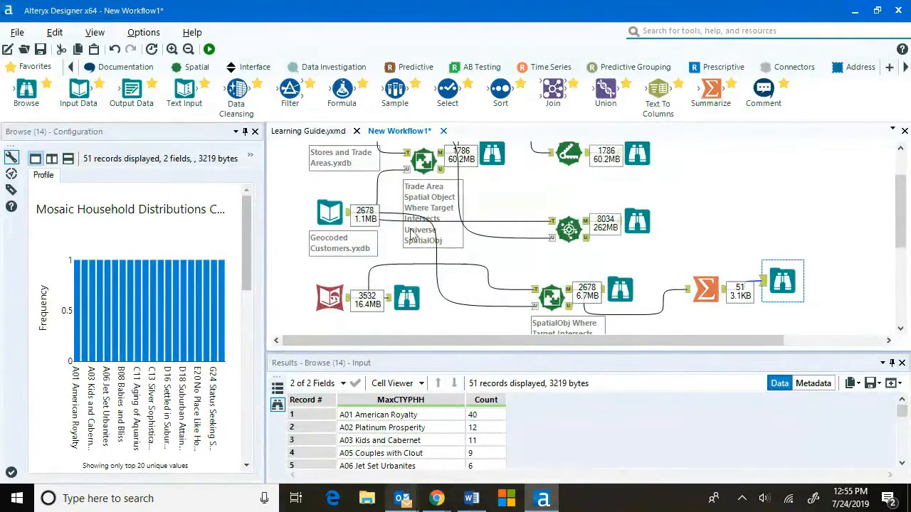
Add a Sort tool after the Summarize output, sorting by Count in Descending order.
drag(500, 89, 849, 288)
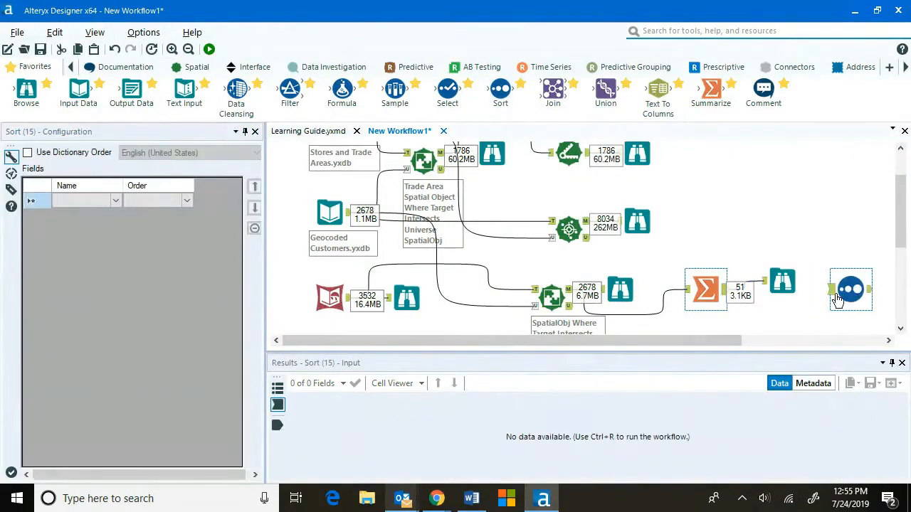
key(ctrl+r)
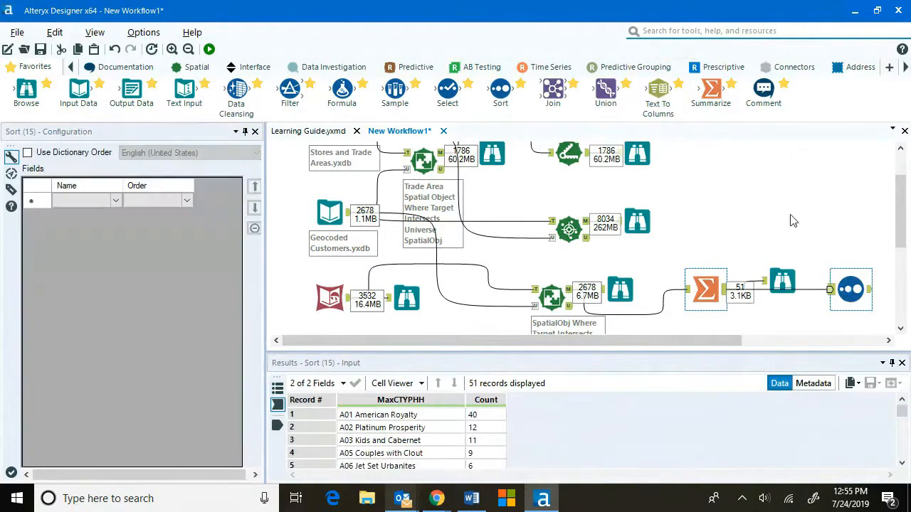
click(118, 205)
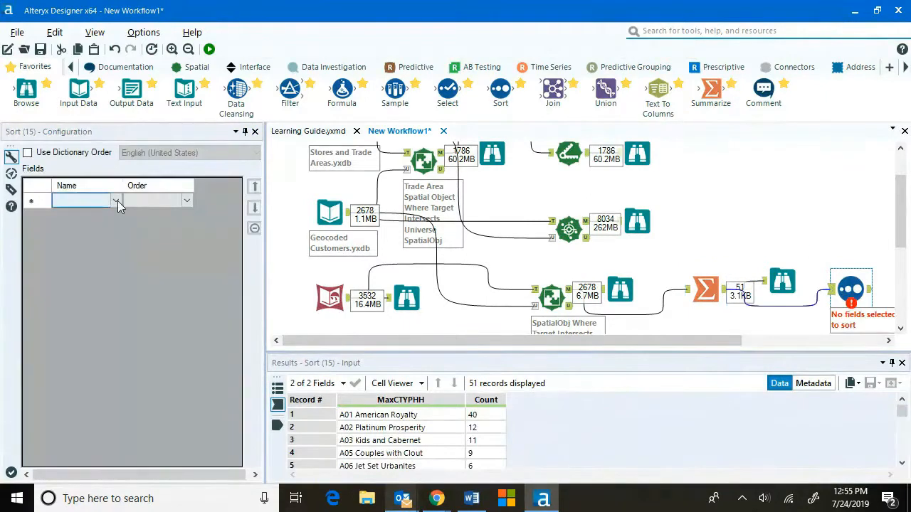
click(117, 202)
click(102, 223)
click(187, 201)
click(186, 201)
click(181, 224)
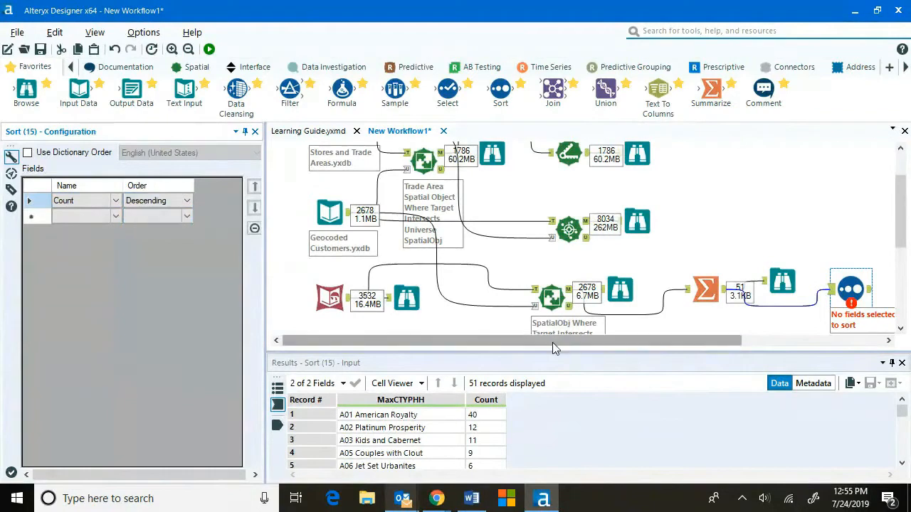
Attach a Browse tool to the Sort output, run the workflow, and view the sorted segment counts in a separate window.
drag(555, 346, 696, 347)
drag(28, 91, 206, 10)
click(209, 49)
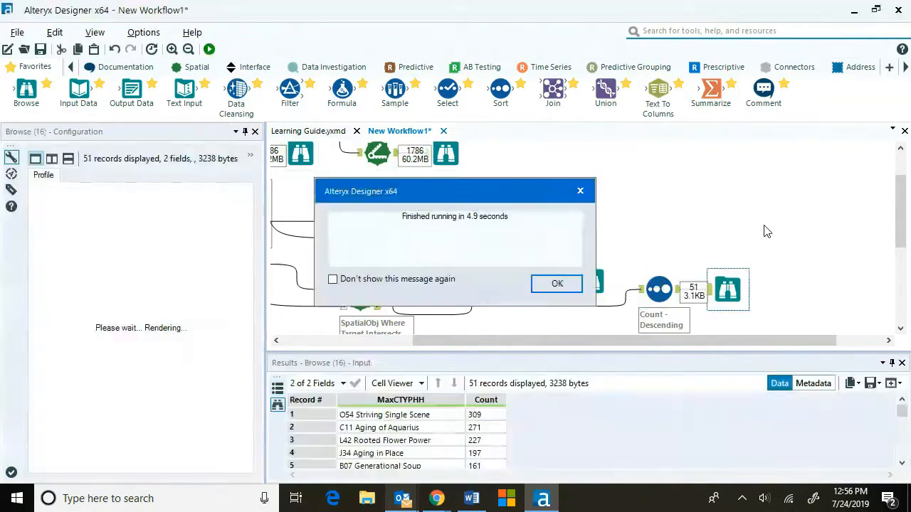
click(557, 284)
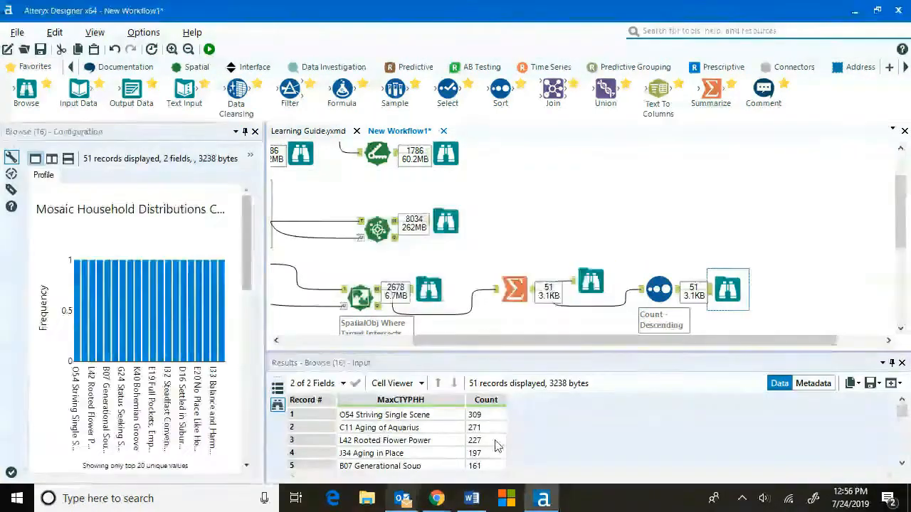
click(892, 385)
click(883, 402)
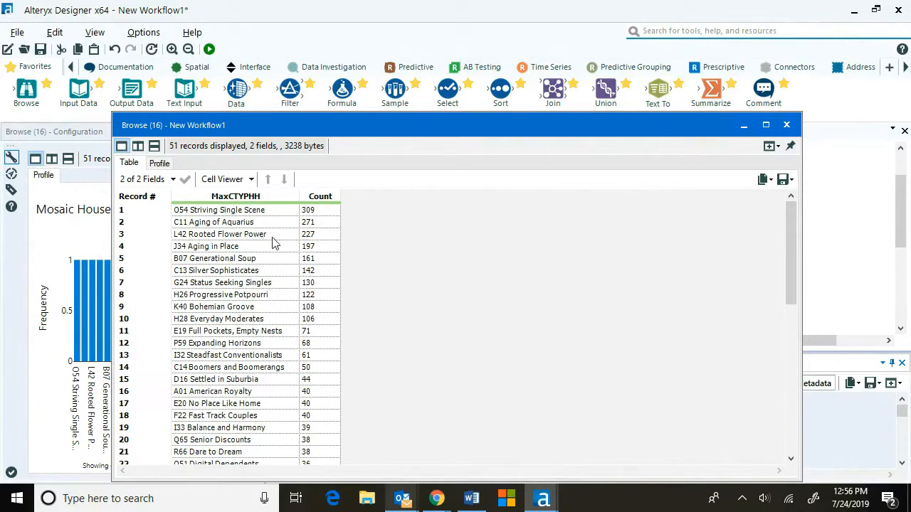
scroll(289, 330, down, 4)
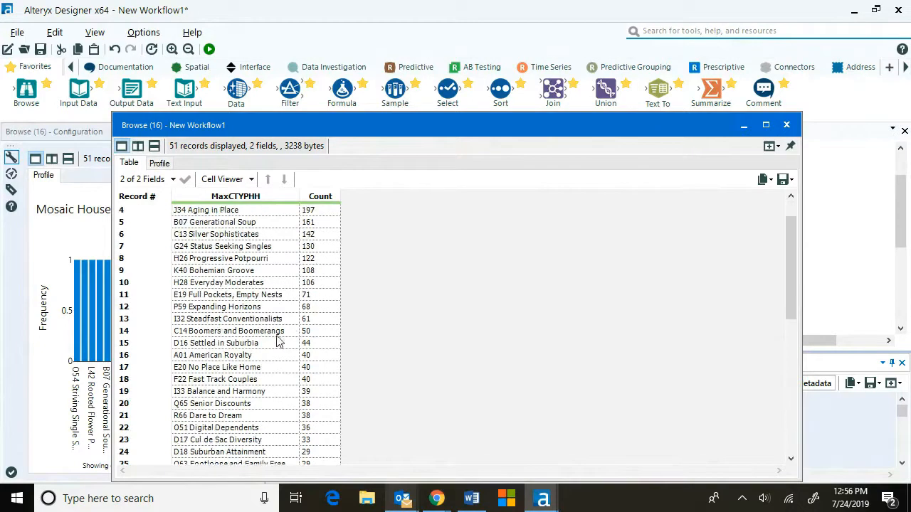
scroll(260, 345, up, 4)
click(786, 126)
Add a Sample tool after the Sort, keeping the First N rows with N set to 10.
drag(394, 90, 805, 291)
drag(682, 289, 785, 291)
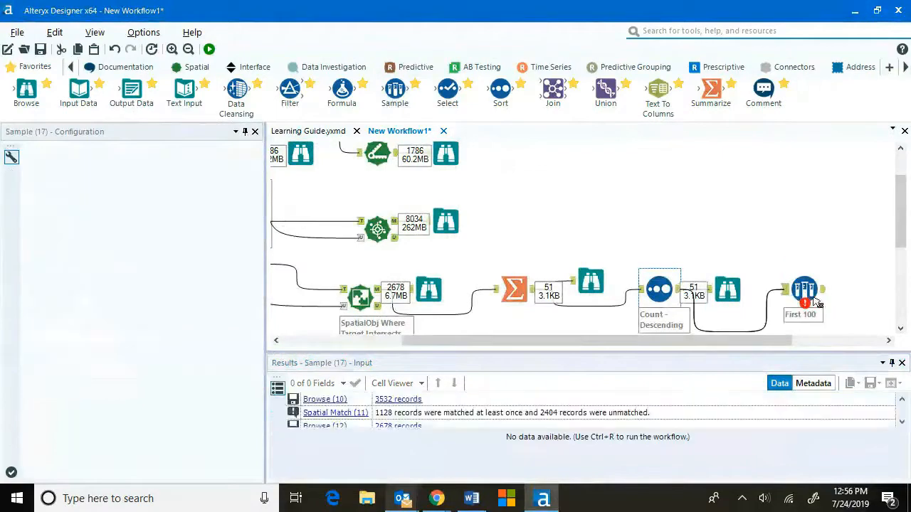
click(804, 290)
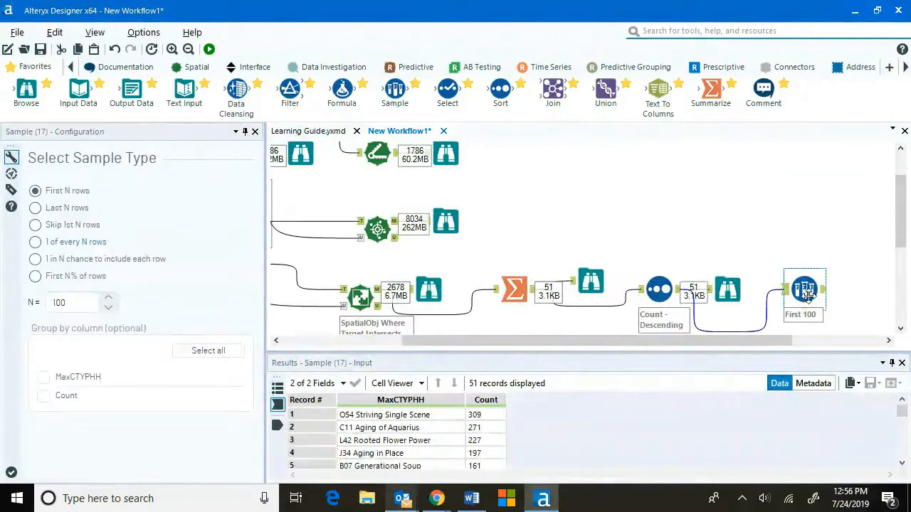
click(86, 306)
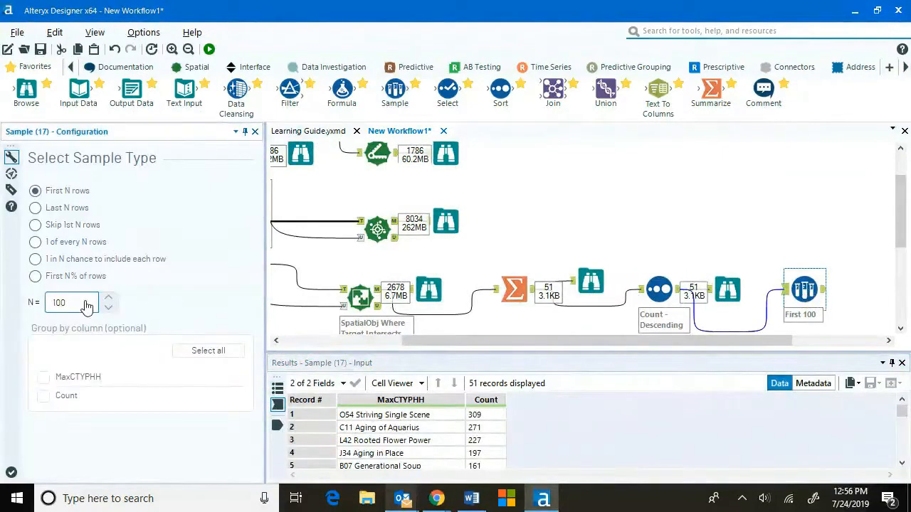
key(BackSpace)
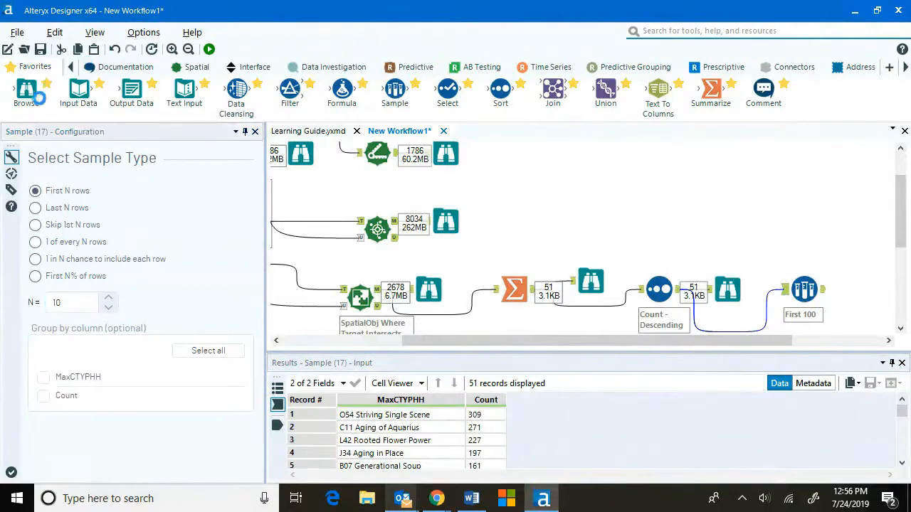
Attach a Browse tool to the Sample output, run the workflow, and view the top 10 segments in a separate window.
click(29, 89)
drag(26, 89, 872, 290)
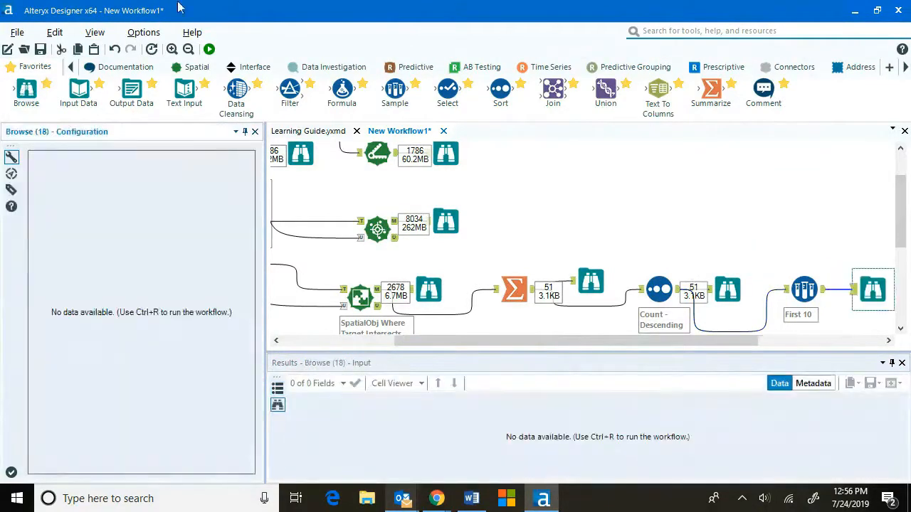
click(210, 49)
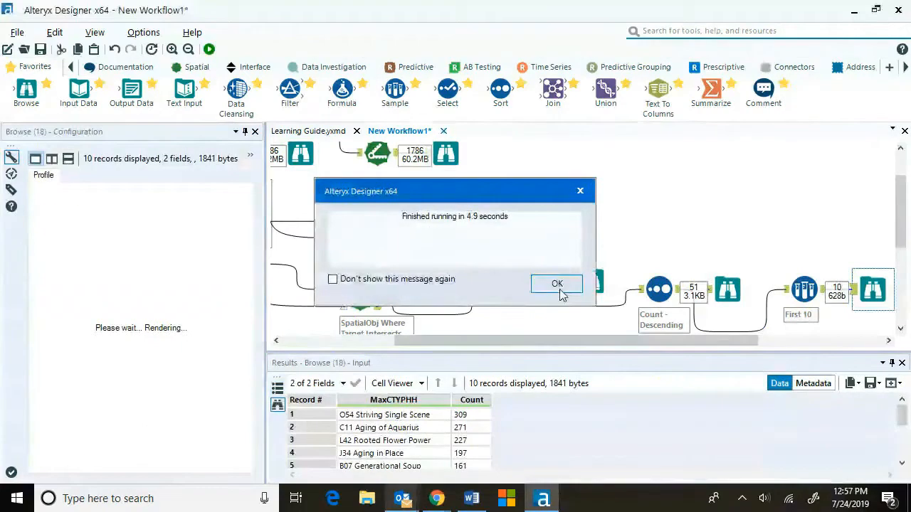
click(563, 286)
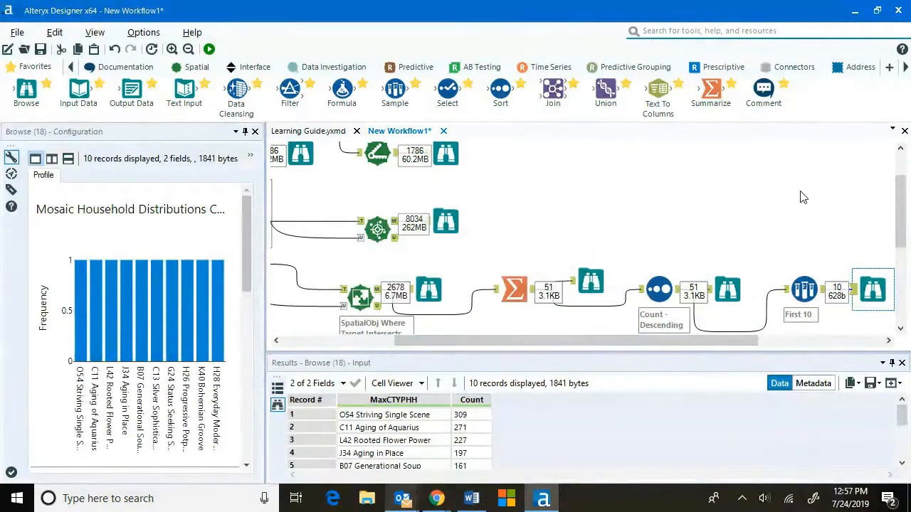
drag(700, 341, 821, 360)
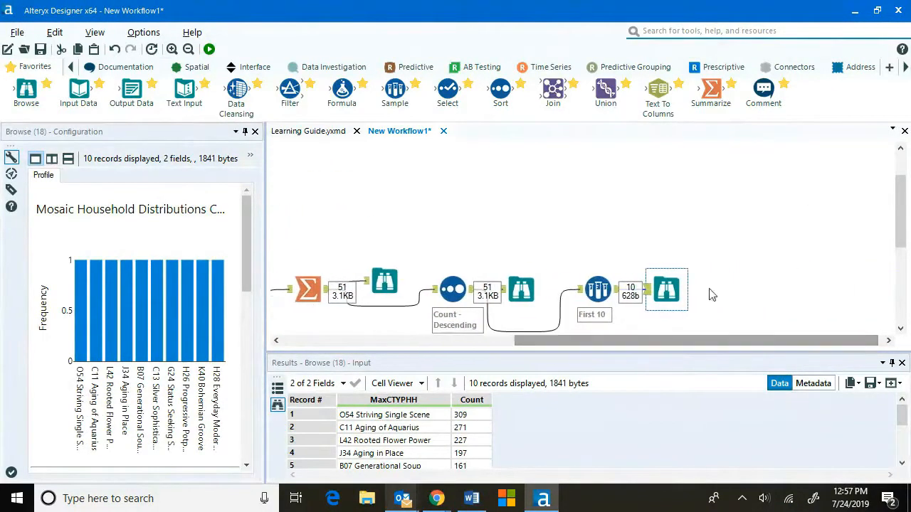
click(898, 383)
click(882, 399)
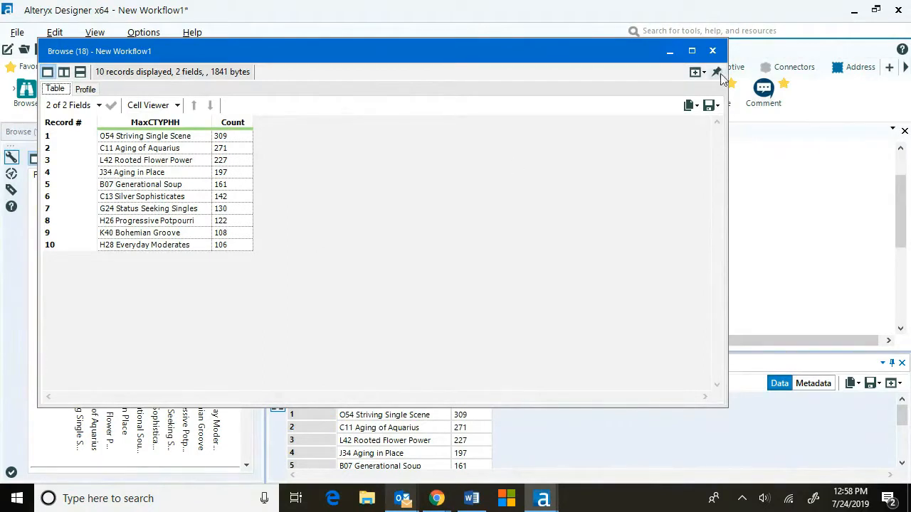
click(712, 51)
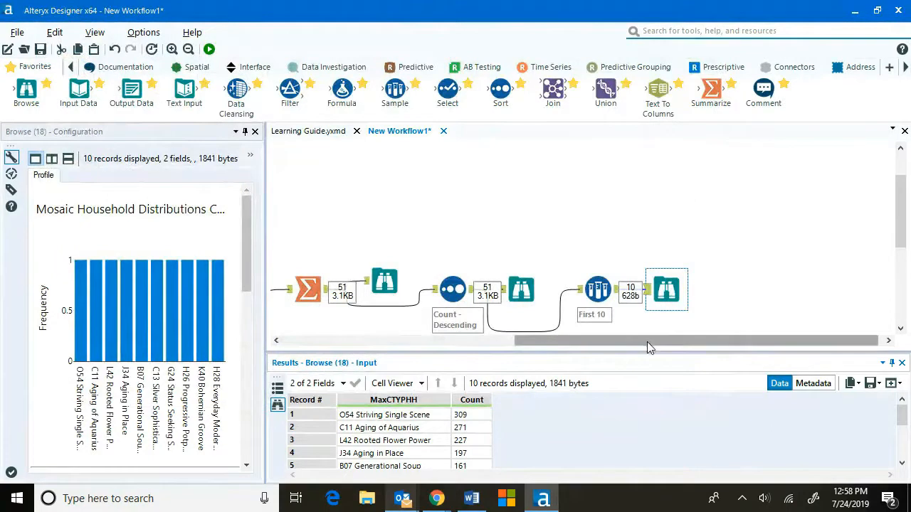
Examine the records and fields in the Spatial Match output's Browse results.
drag(648, 341, 381, 351)
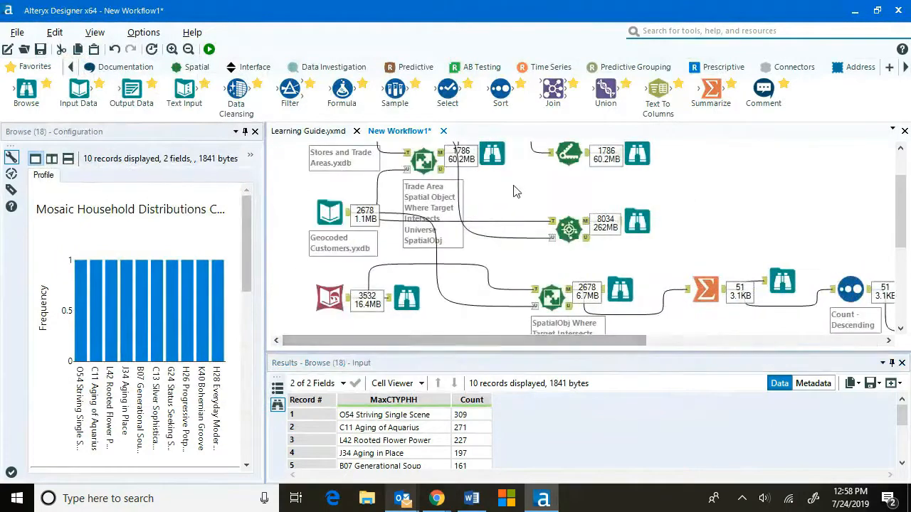
scroll(518, 191, up, 1)
scroll(518, 258, down, 1)
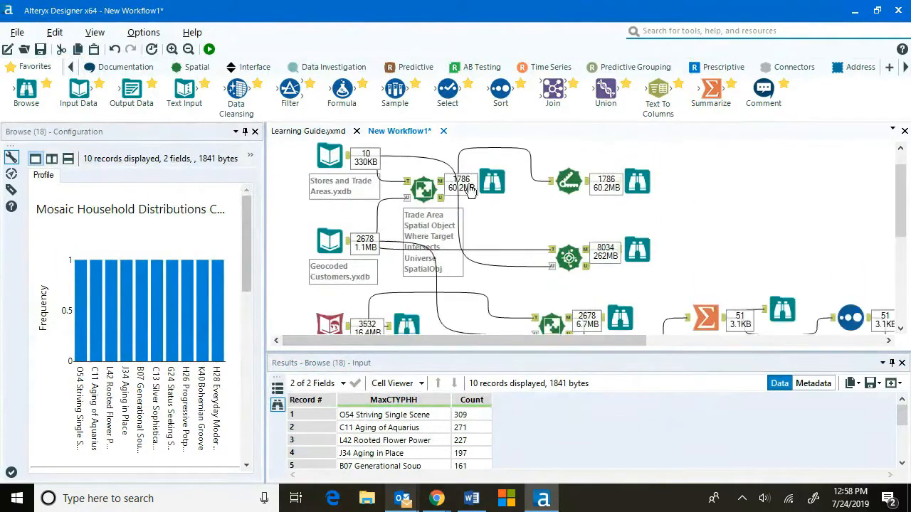
click(491, 182)
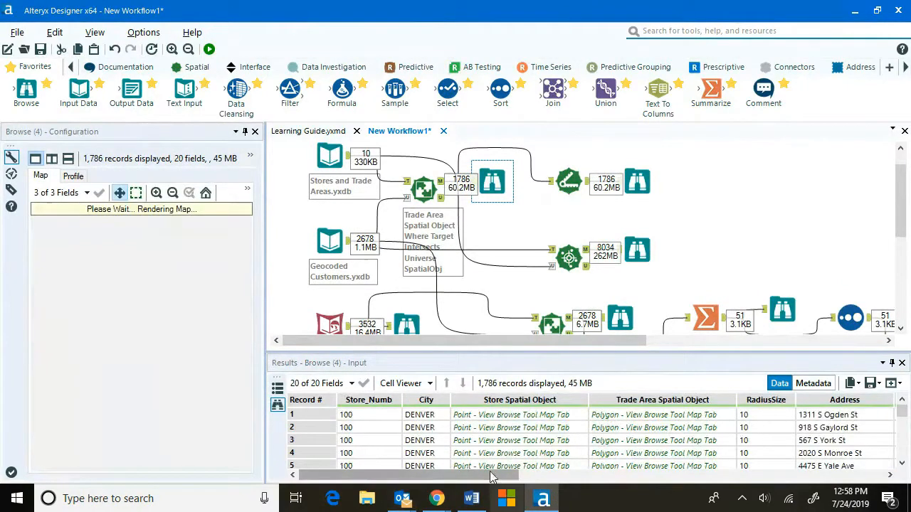
drag(498, 479, 696, 444)
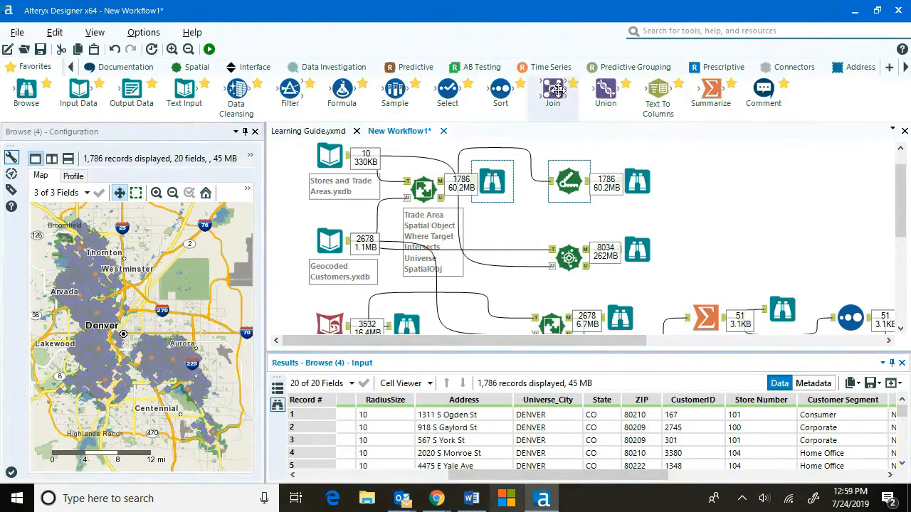
Add a Join tool combining the Spatial Match matched output with Geocoded Customers, joining on CustomerID.
drag(556, 90, 704, 217)
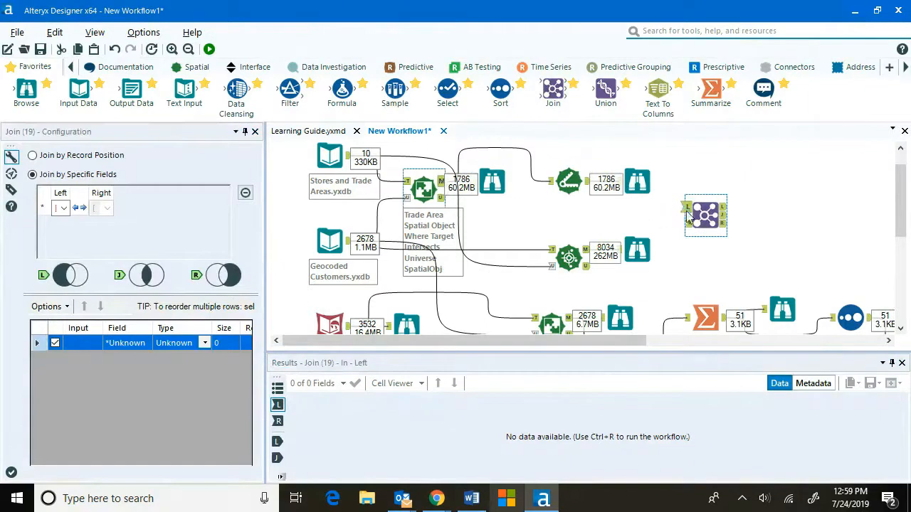
click(361, 249)
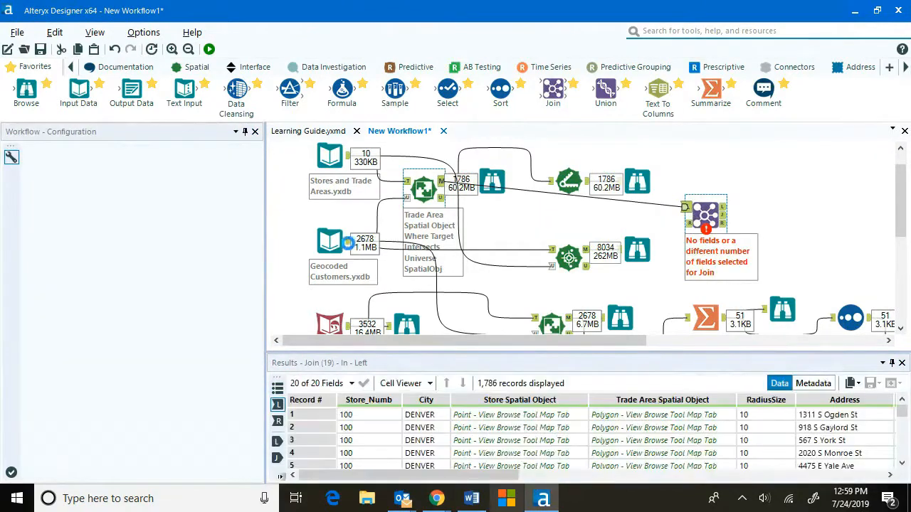
drag(348, 242, 696, 243)
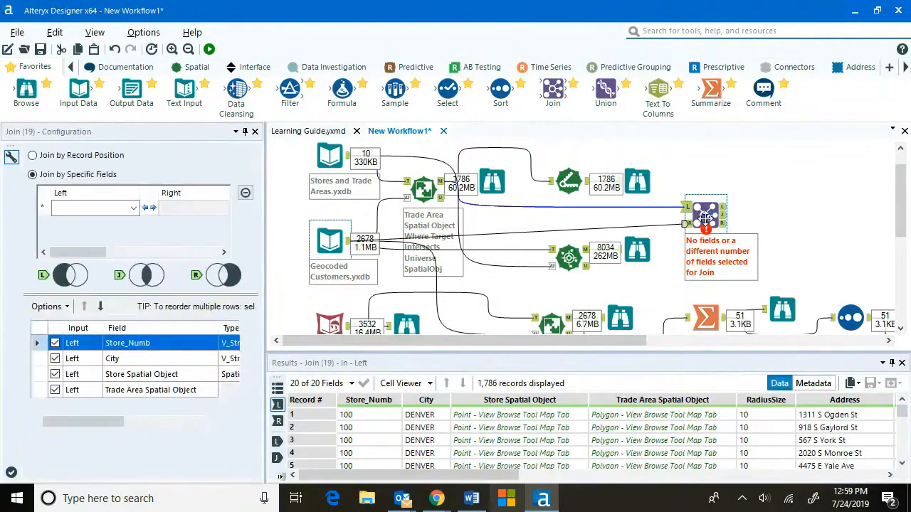
click(134, 207)
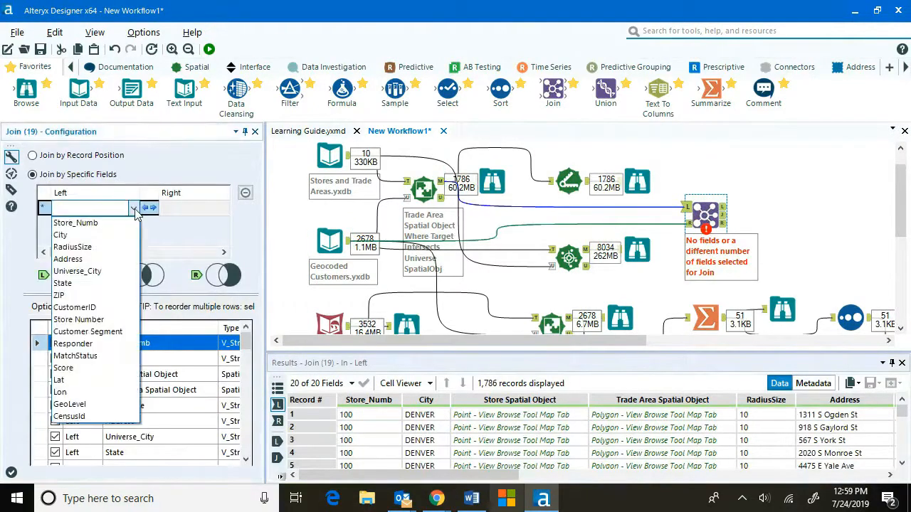
click(89, 307)
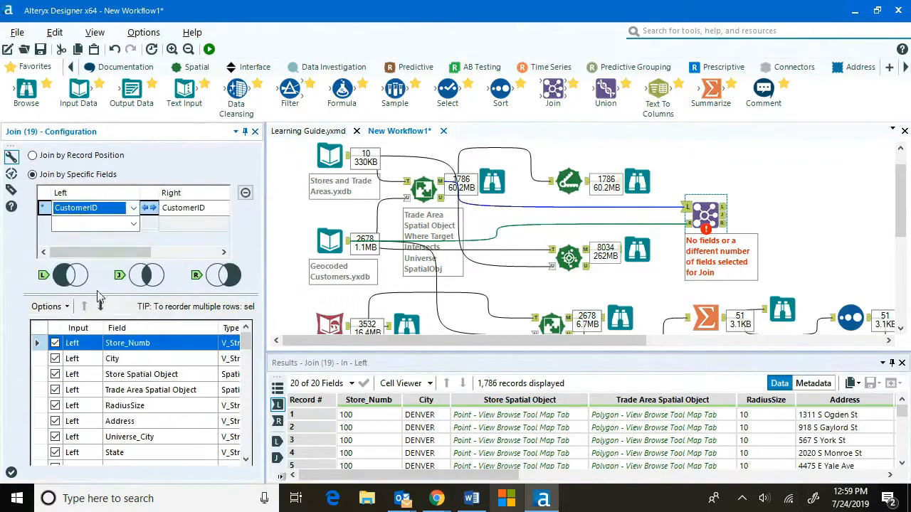
Add Browse tools to all Join outputs and run the workflow.
click(708, 210)
right_click(707, 212)
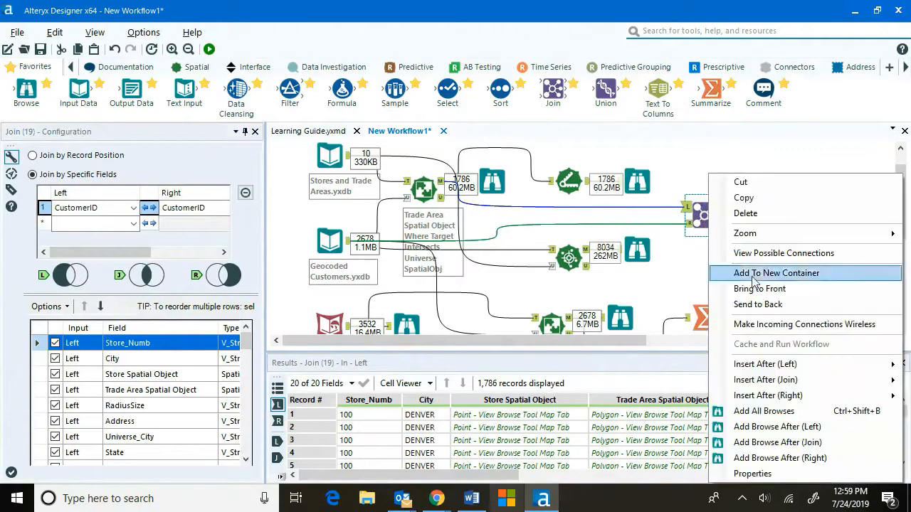
click(794, 412)
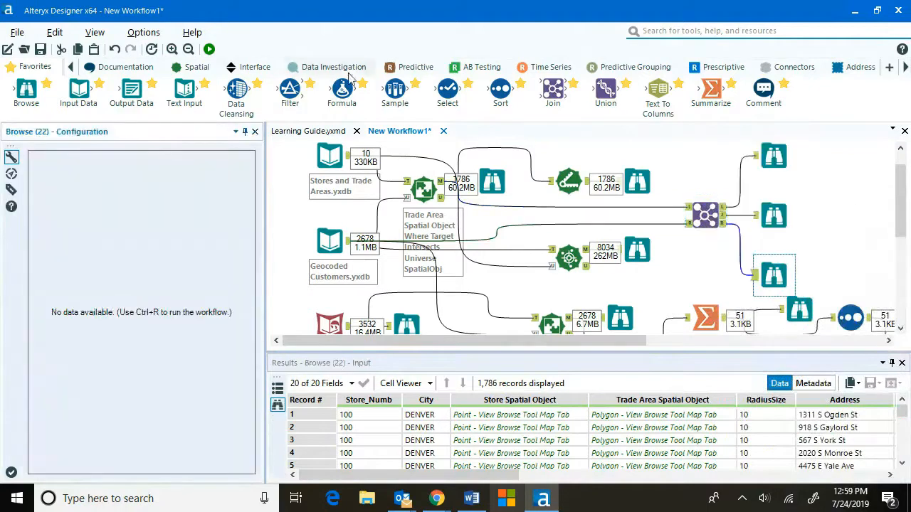
click(208, 48)
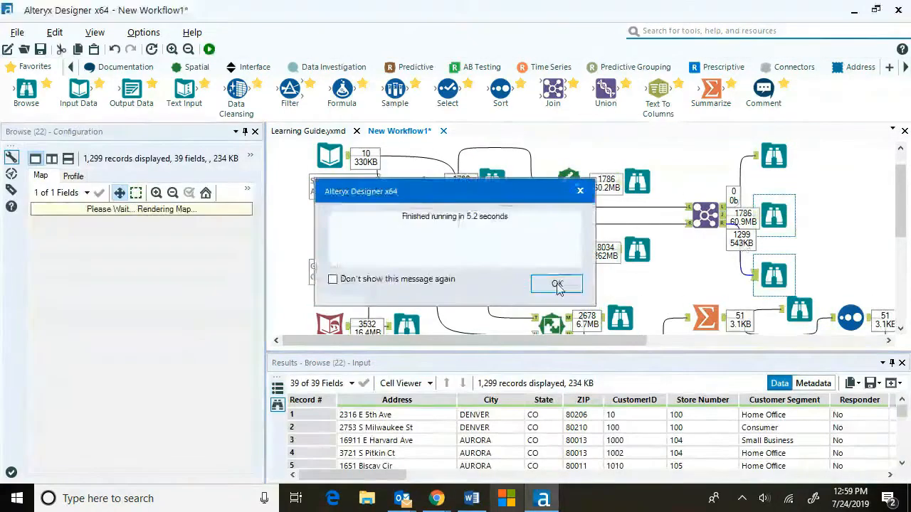
click(558, 284)
Review the Join's joined and right-unjoined Browse outputs and the Spatial Match tool's relation options.
click(766, 220)
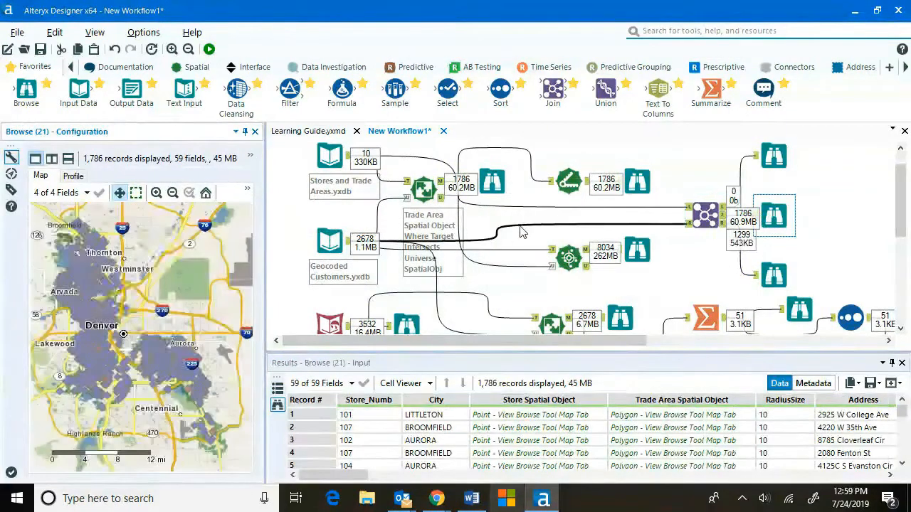
click(767, 281)
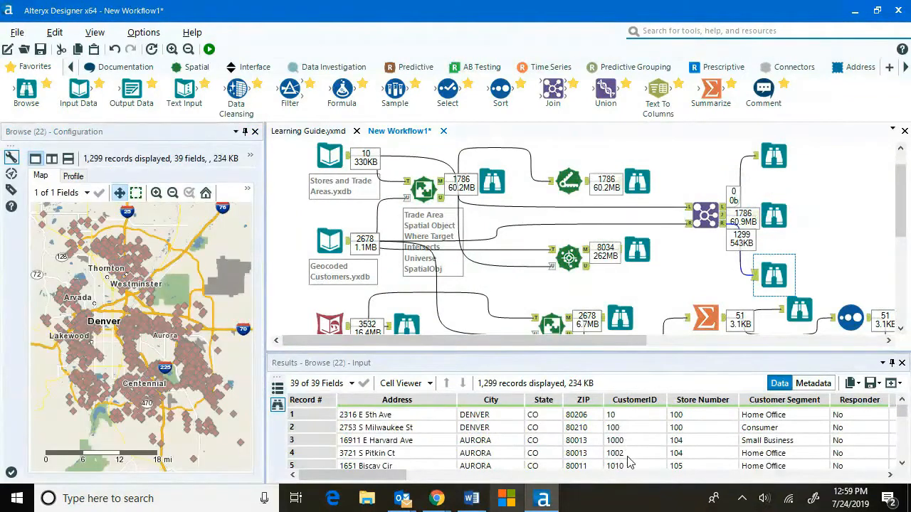
click(153, 321)
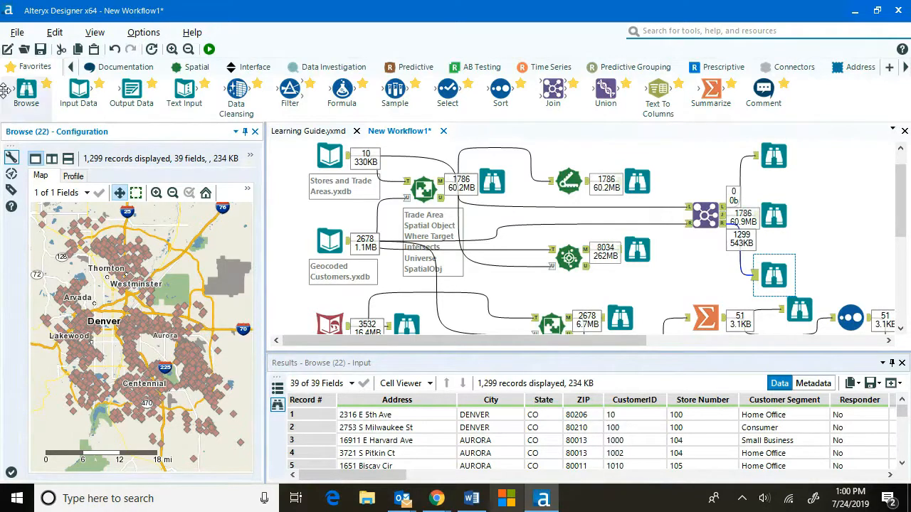
click(423, 188)
click(96, 286)
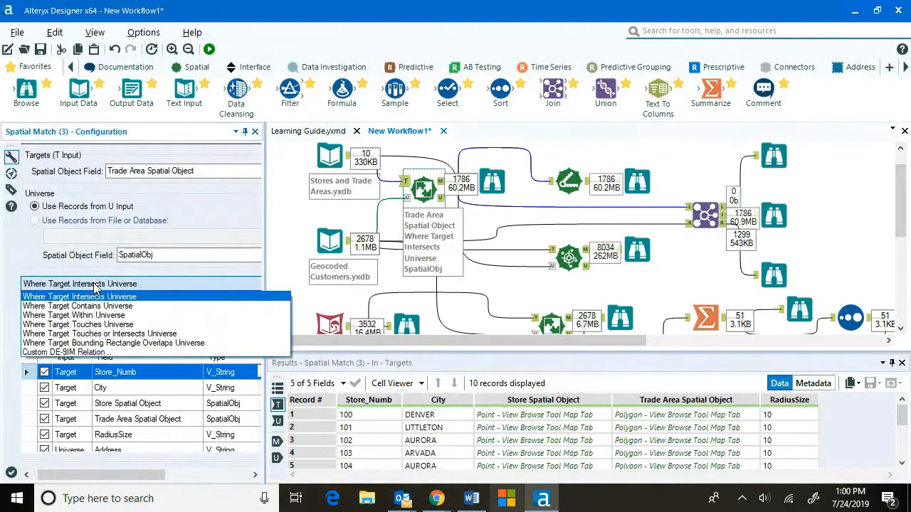